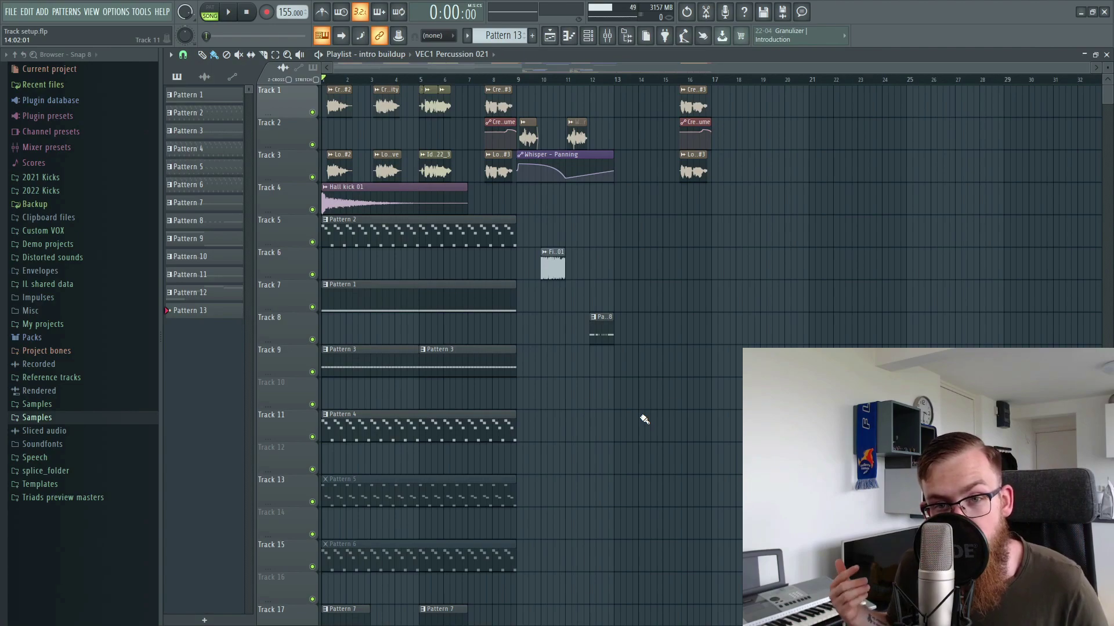
Step: Play the intro buildup arrangement from the start and look through its tracks
key("space")
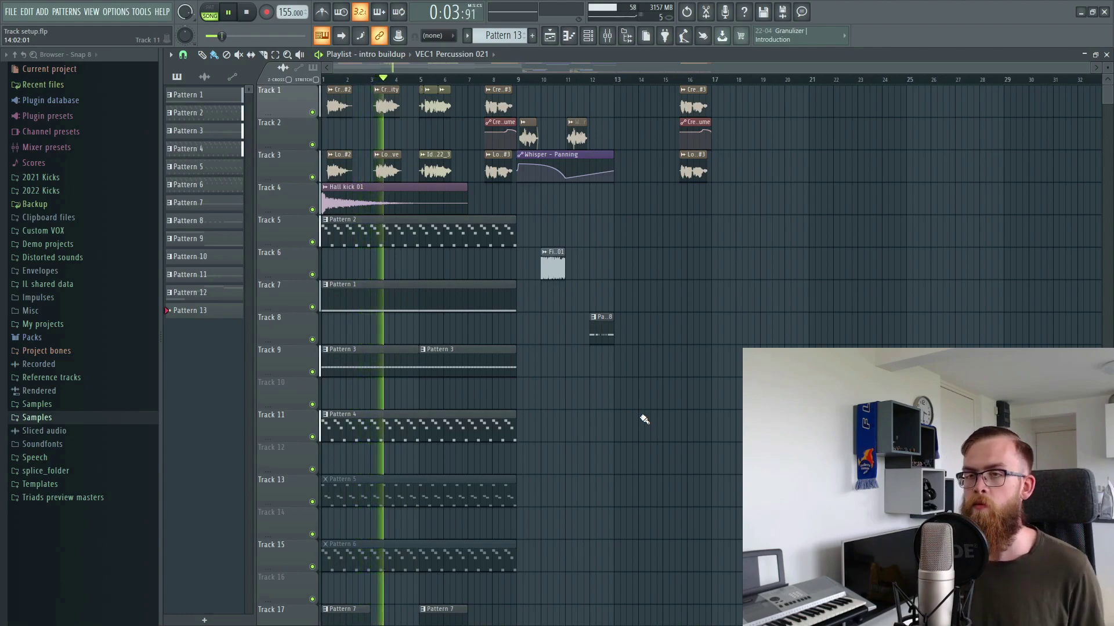
scroll(693, 257, "down", 3)
scroll(693, 257, "down", 6)
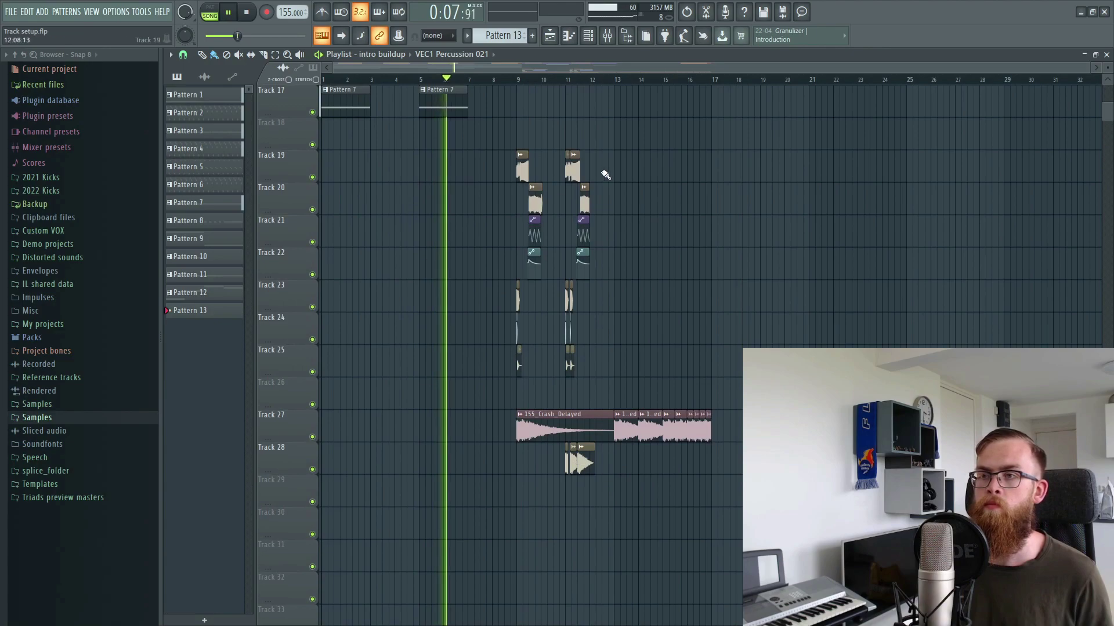
scroll(605, 175, "up", 10)
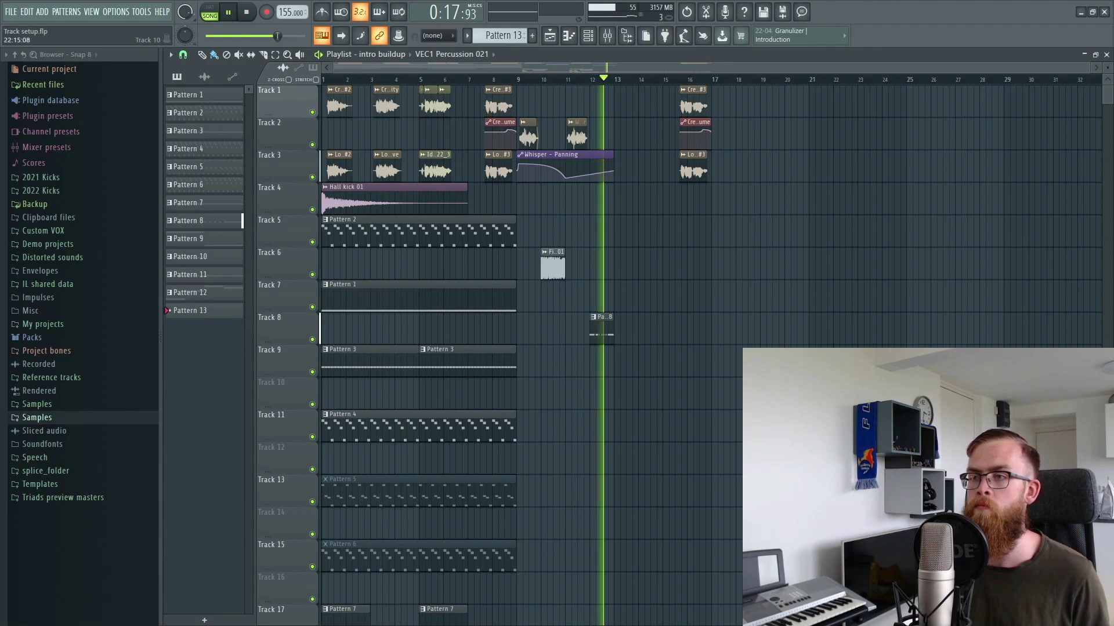
scroll(580, 406, "down", 6)
key("space")
scroll(580, 348, "up", 3)
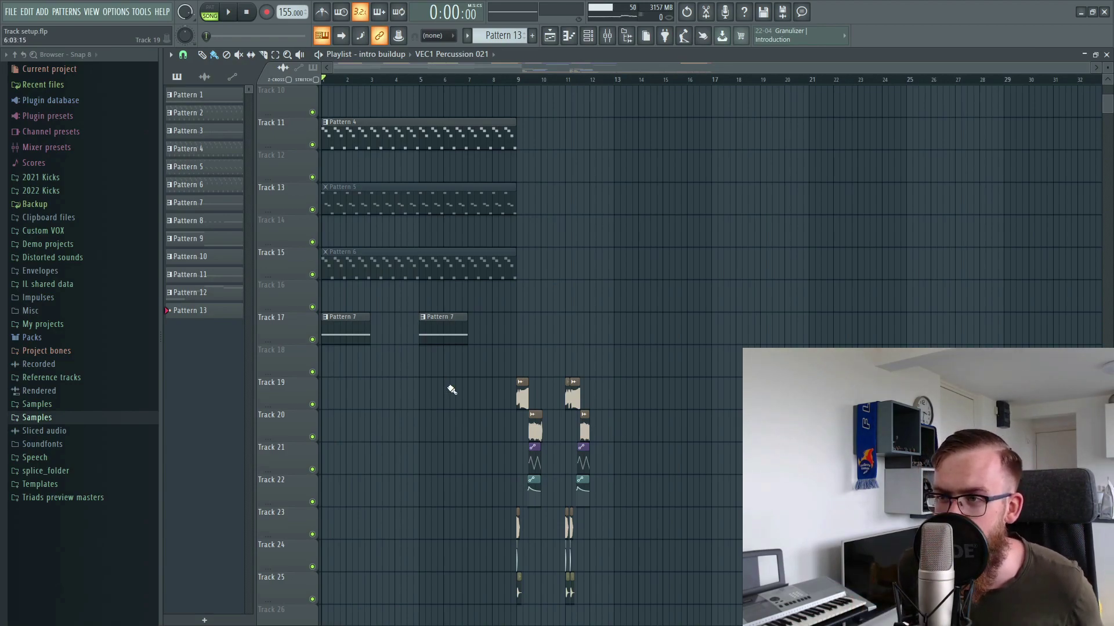
Step: Examine the Sweep Bass and Growl Bass clips from bar 9 and toggle Track 19's mute switch
scroll(451, 385, "down", 5)
scroll(541, 82, "up", 2)
scroll(540, 81, "up", 3)
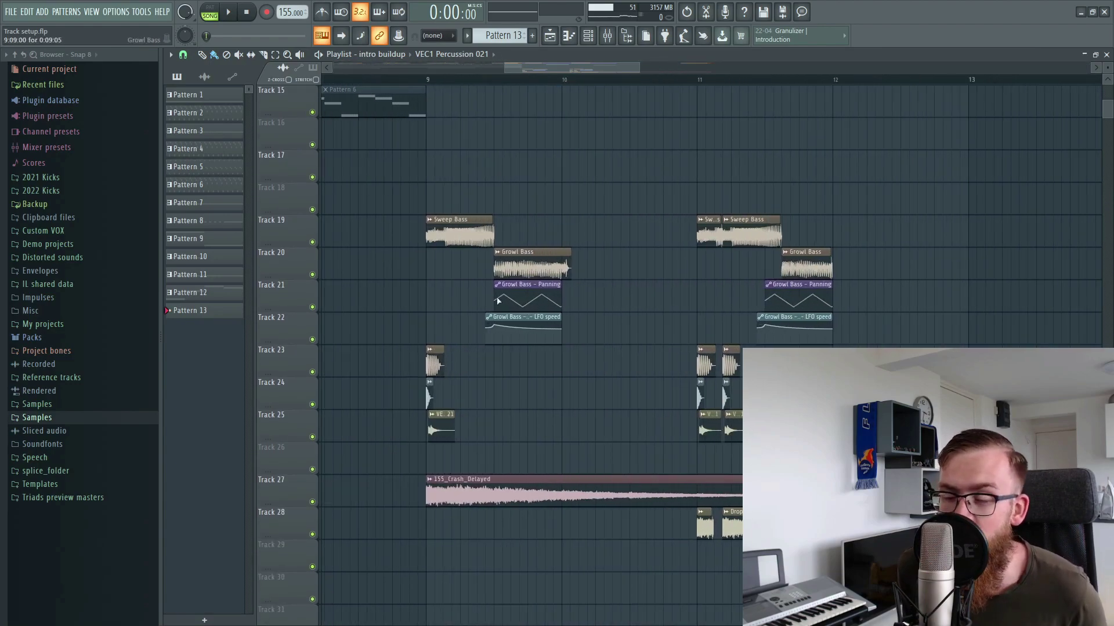
left_click(312, 242, "ctrl")
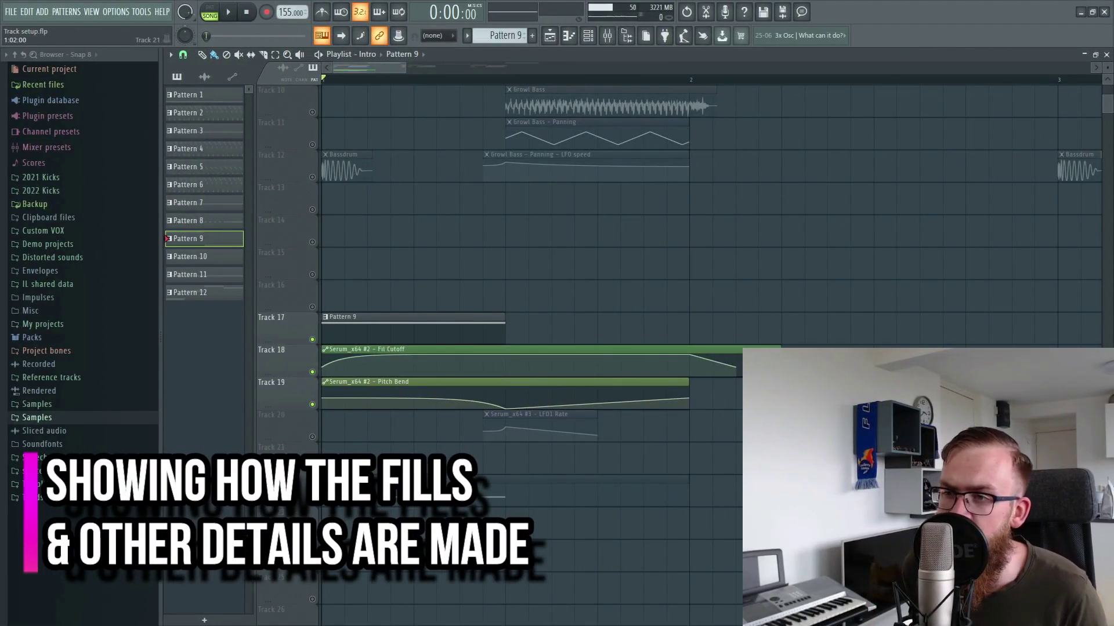
Step: Inspect the second Serum instrument used by Pattern 9 and find its current bass preset in the preset list
left_click(588, 36)
left_click(261, 310)
left_click(486, 82)
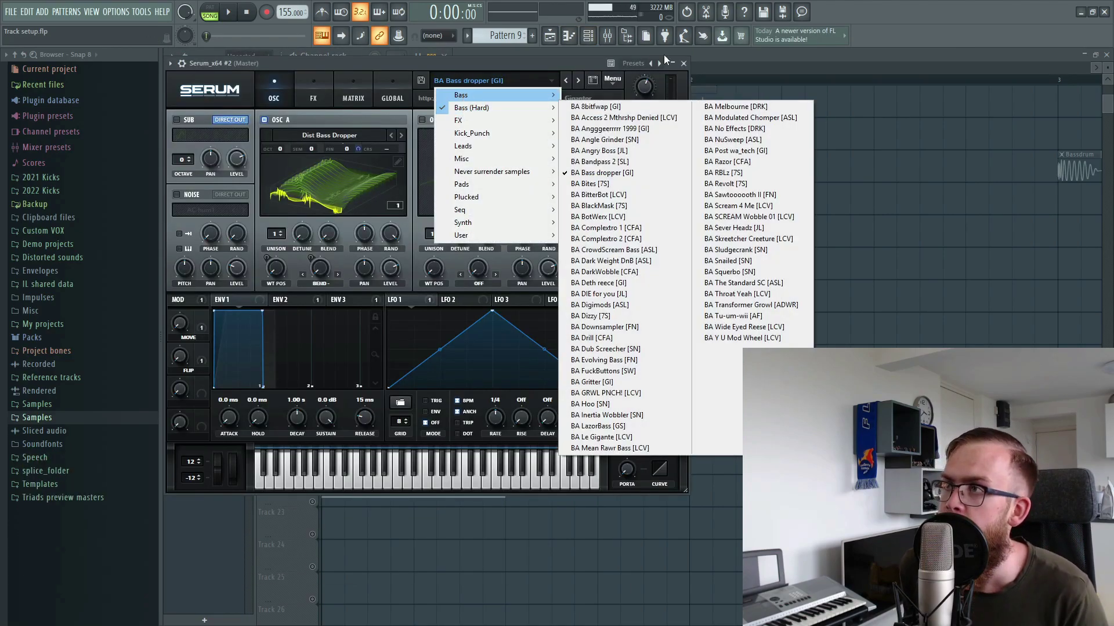
left_click(796, 57)
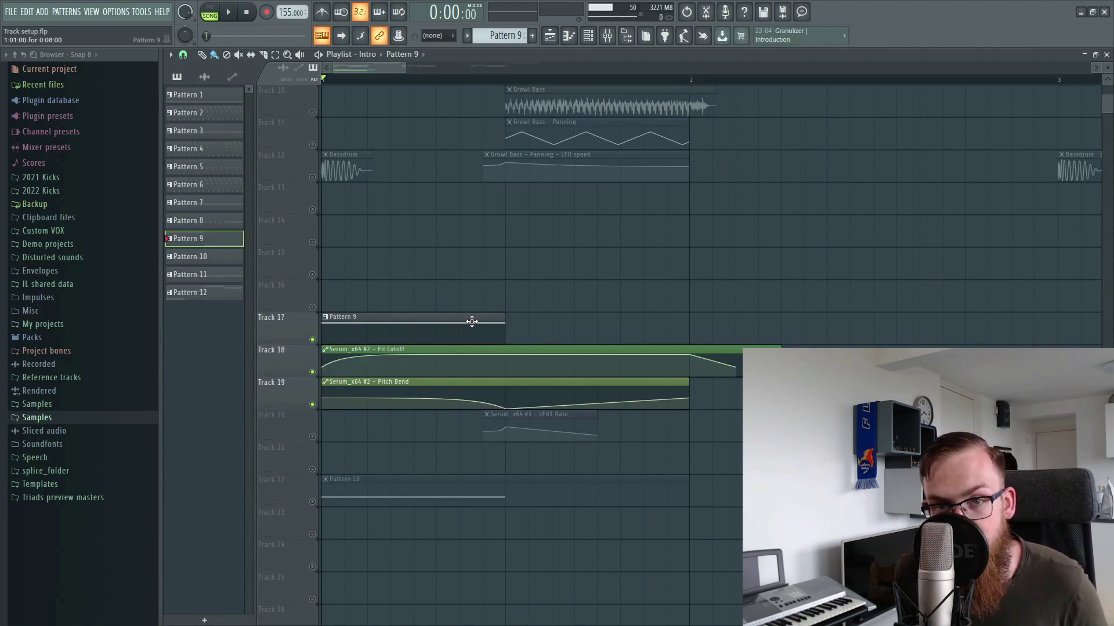
Step: Audition Pattern 9, extend its Track 17 clip to bar 2 and trim the start to leave only the second half
key("space")
key("space")
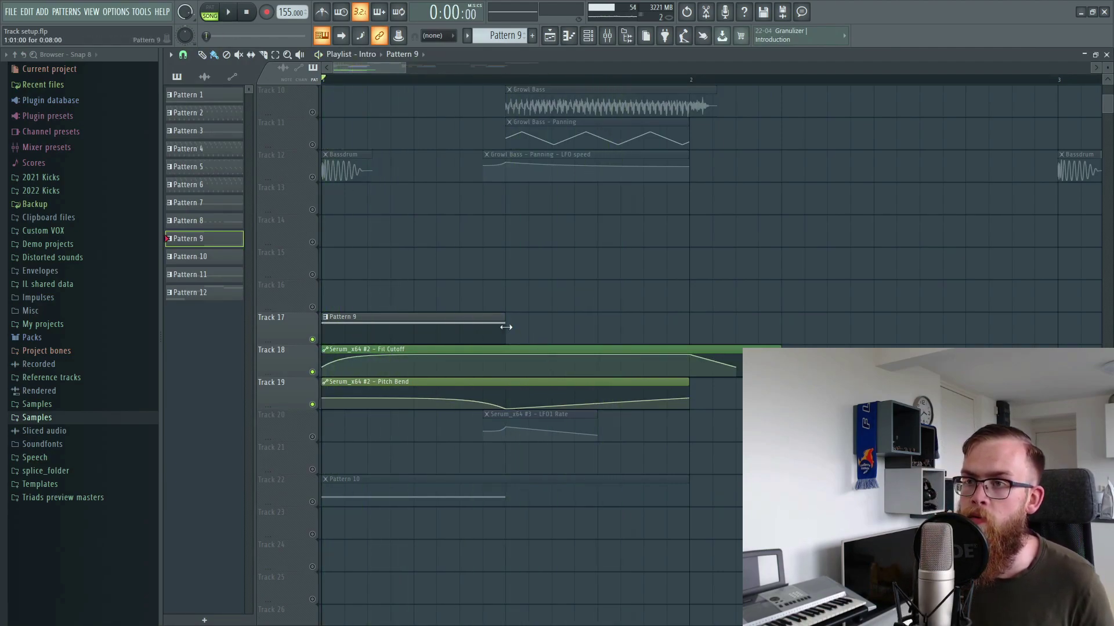
left_click_drag(510, 327, 693, 321)
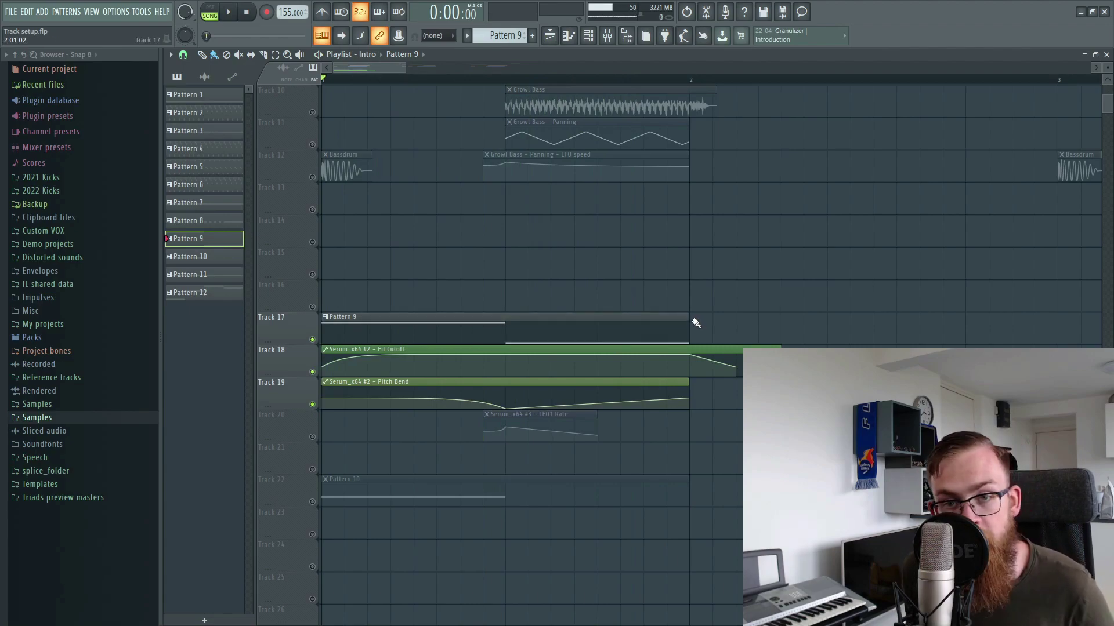
left_click_drag(321, 338, 505, 334)
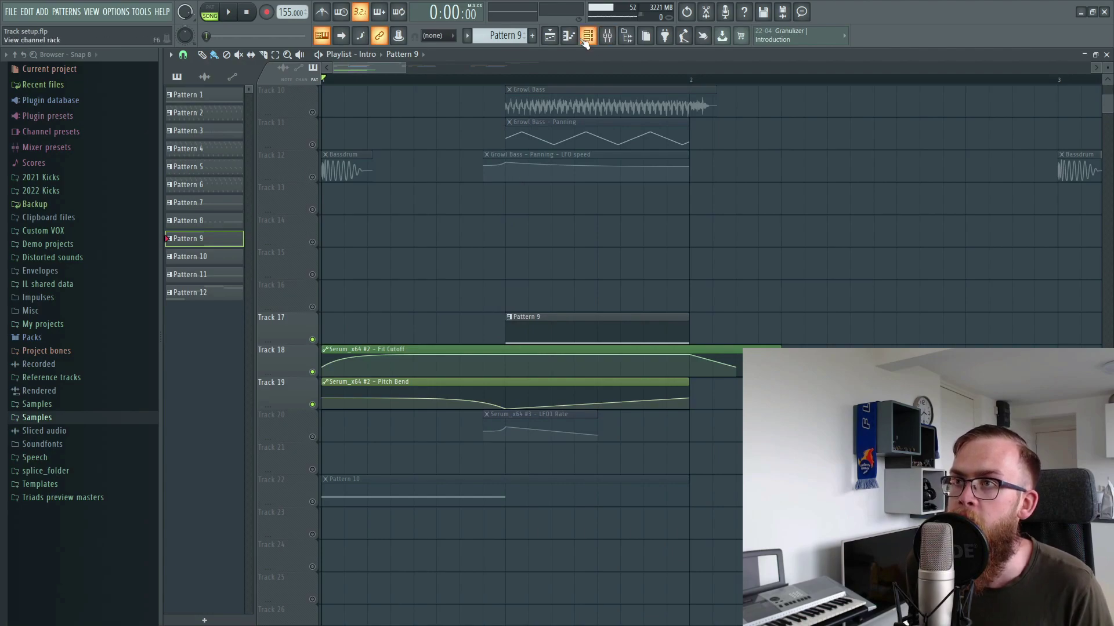
Step: Inspect the Serum #3 instrument and its BA Gritter preset from the channel rack
key("F6")
left_click(250, 327)
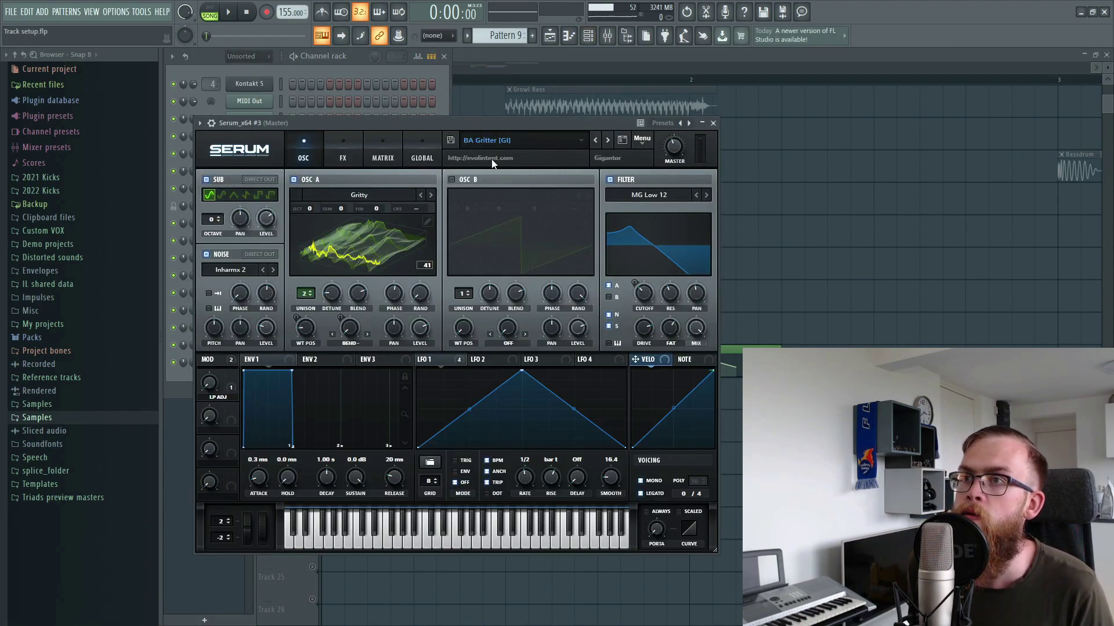
left_click(631, 61)
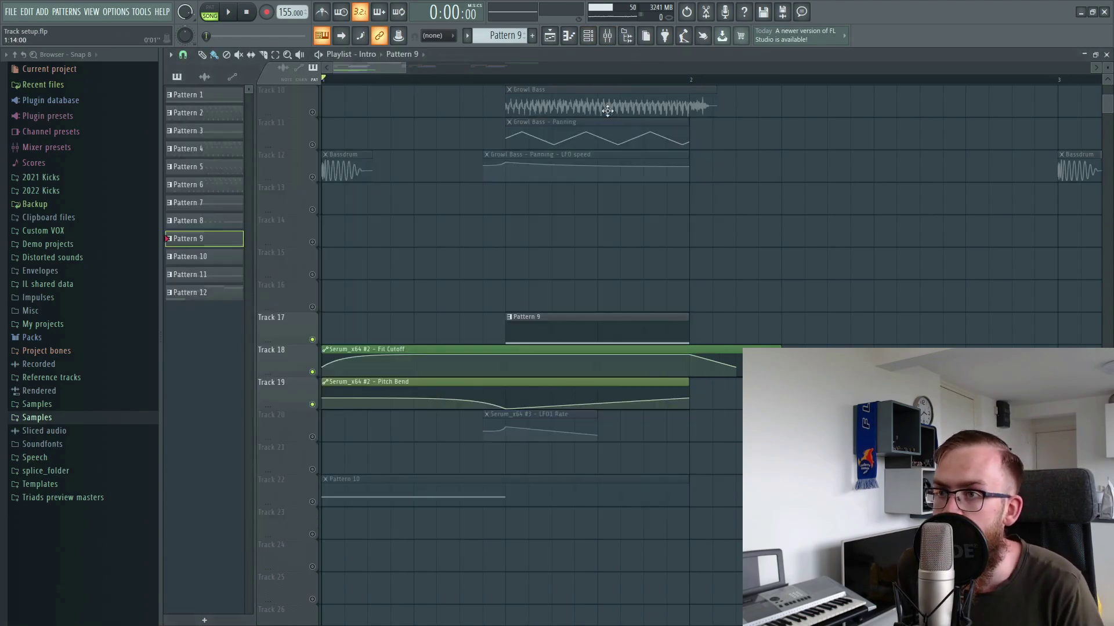
Step: Unmute the Serum #3 LFO1 Rate automation on Track 20 and play from just before the Pattern 9 clip
left_click(312, 438)
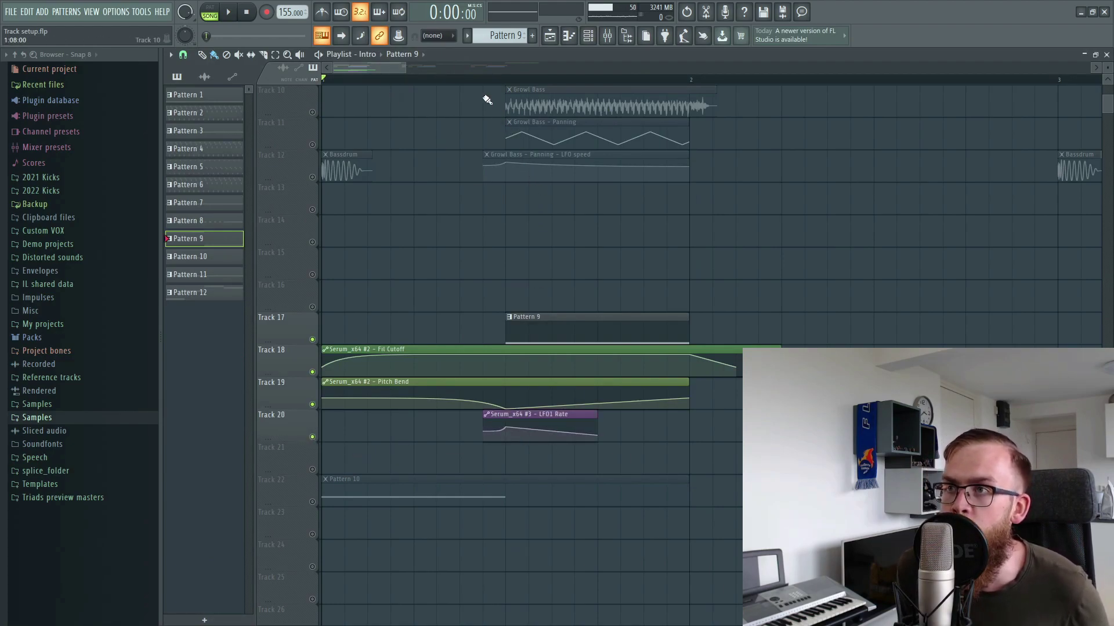
left_click(492, 81)
key("space")
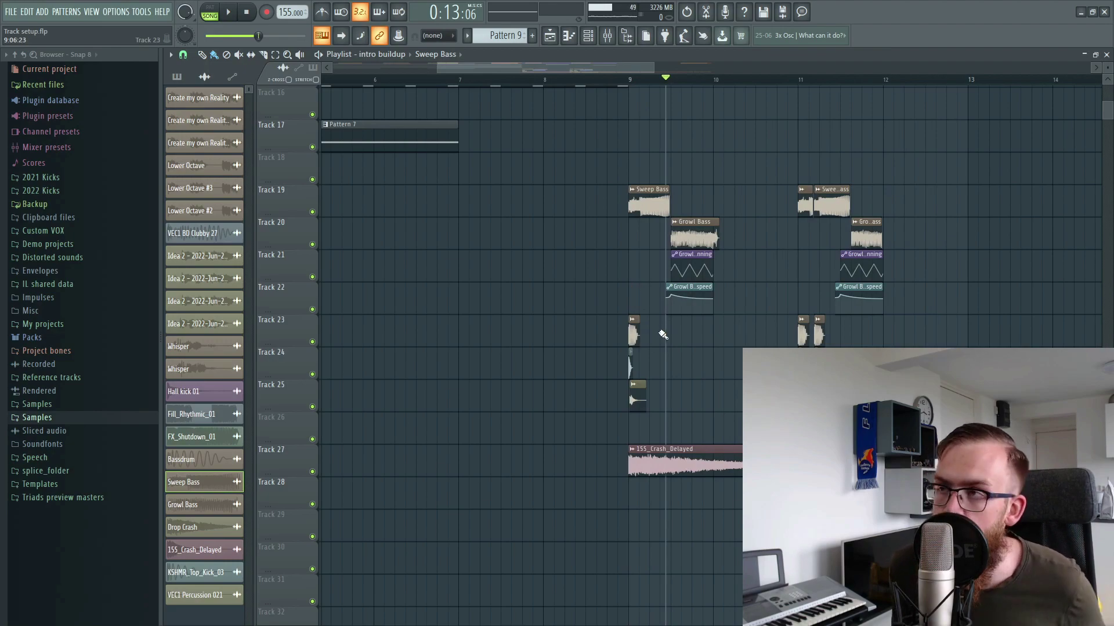
Step: Select the time range of the first Sweep Bass clip at bar 9, solo the Bassdrum on Track 23 and audition it
scroll(676, 86, "up", 4)
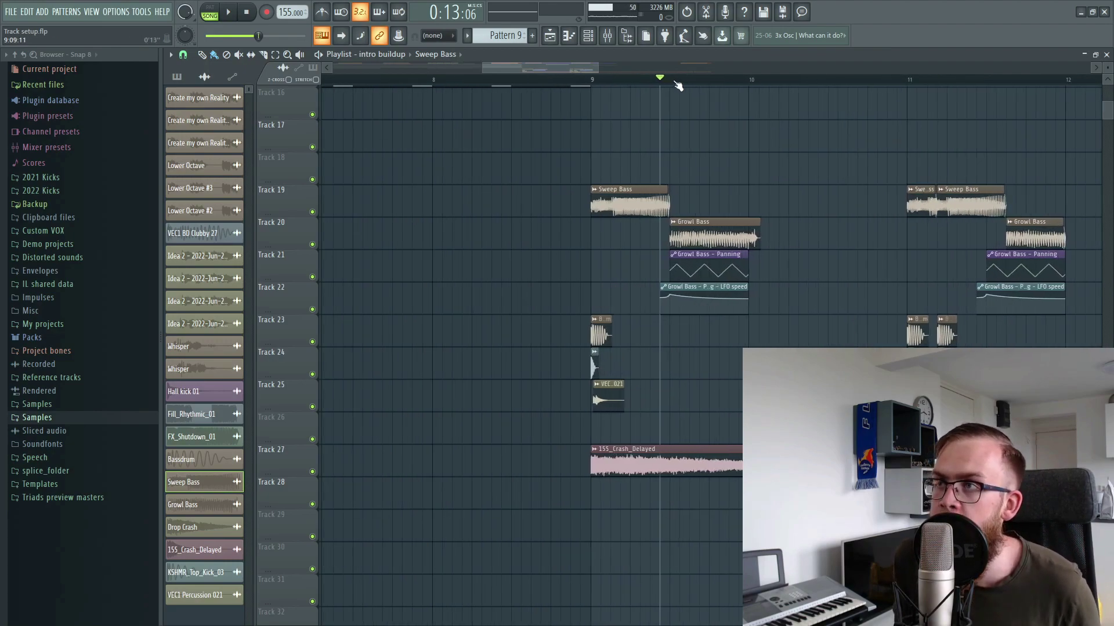
left_click_drag(499, 85, 669, 81)
right_click(313, 342)
left_click(312, 374)
left_click(313, 374)
left_click(499, 85)
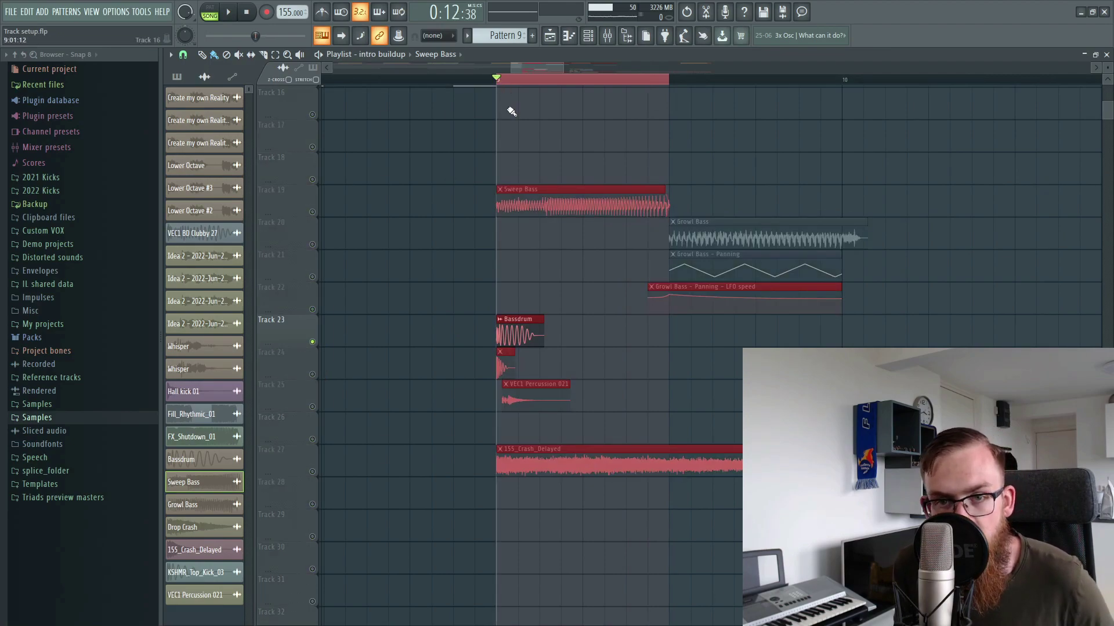
key("space")
key("space")
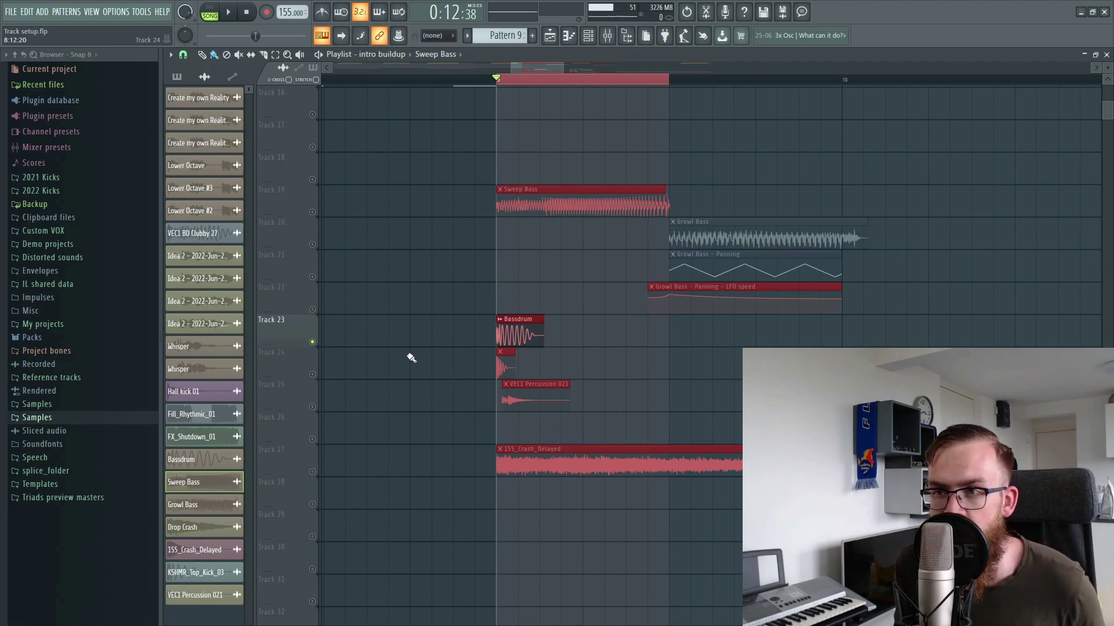
Step: Unmute the KSHMR_Top_Kick_03 layer on Track 24 and audition it with the Bassdrum
left_click(312, 375)
scroll(497, 82, "up", 5)
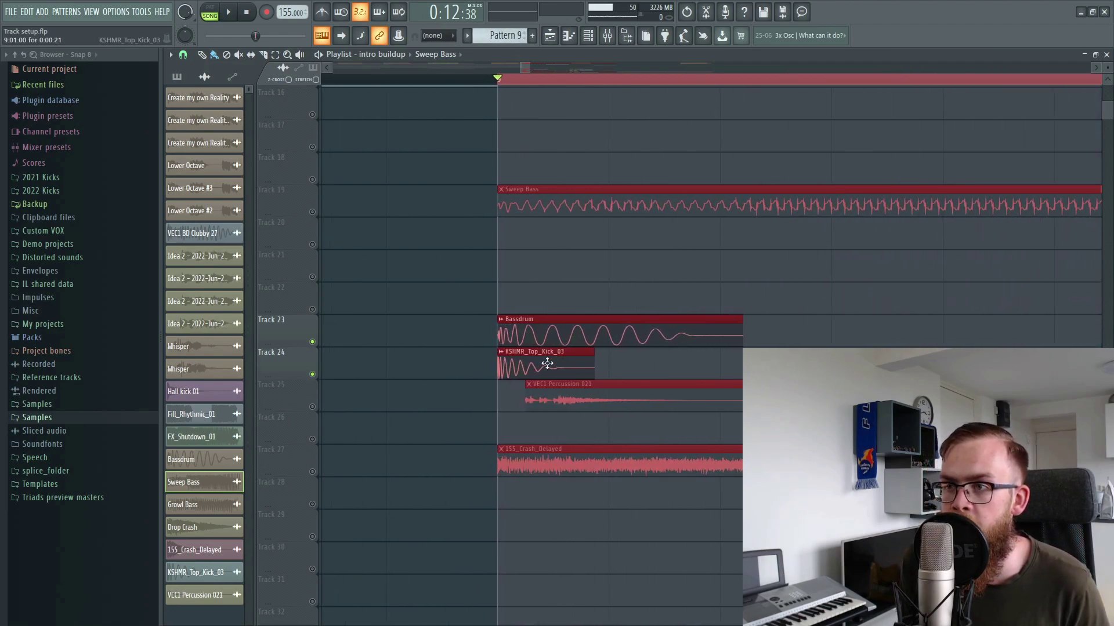
key("space")
key("space")
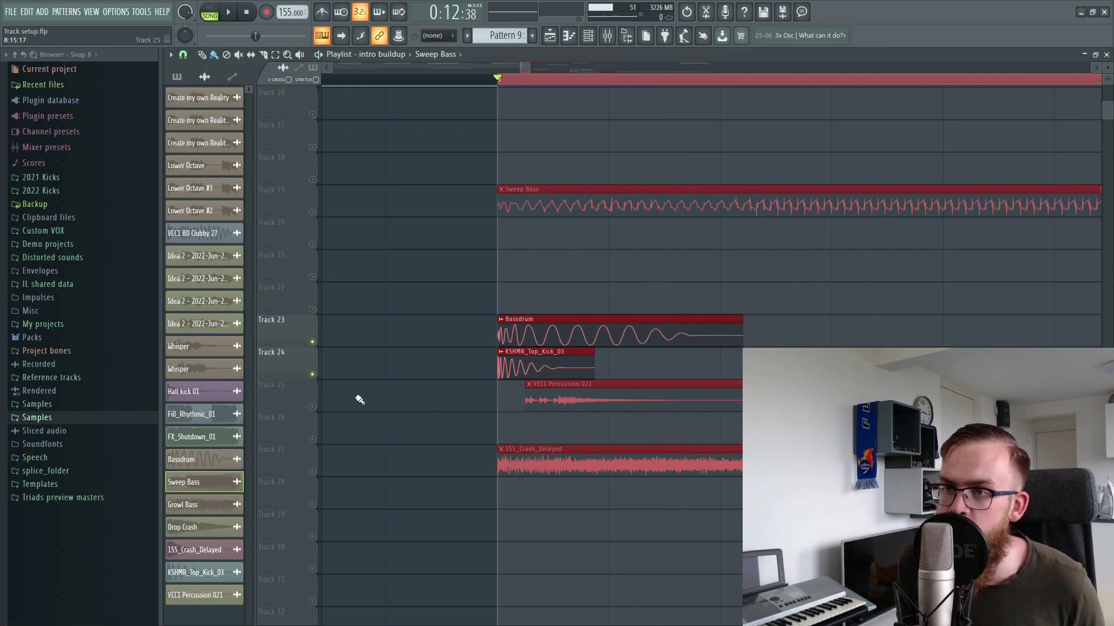
Step: Unmute the VEC1 Percussion 021 layer on Track 25 and check its placement behind the kick
left_click(312, 407)
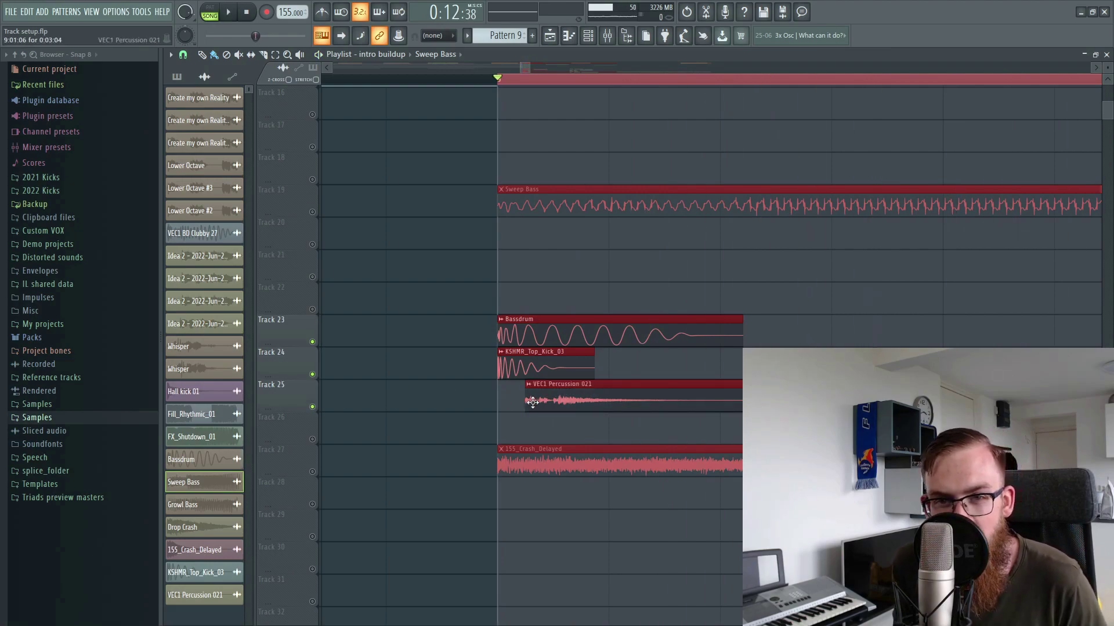
scroll(547, 81, "down", 4)
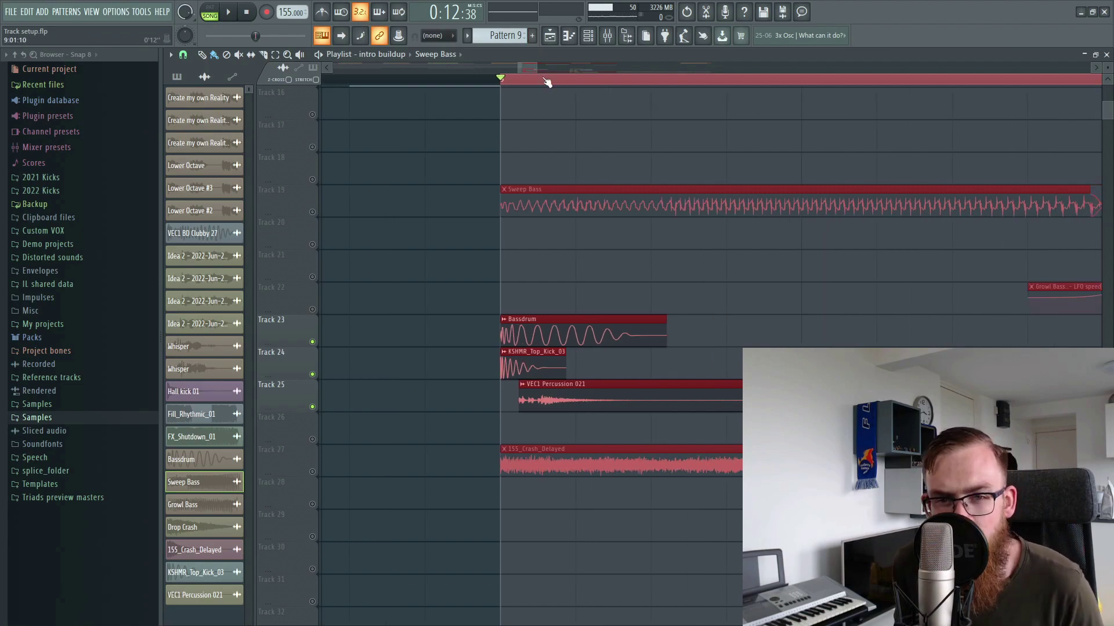
scroll(547, 81, "down", 2)
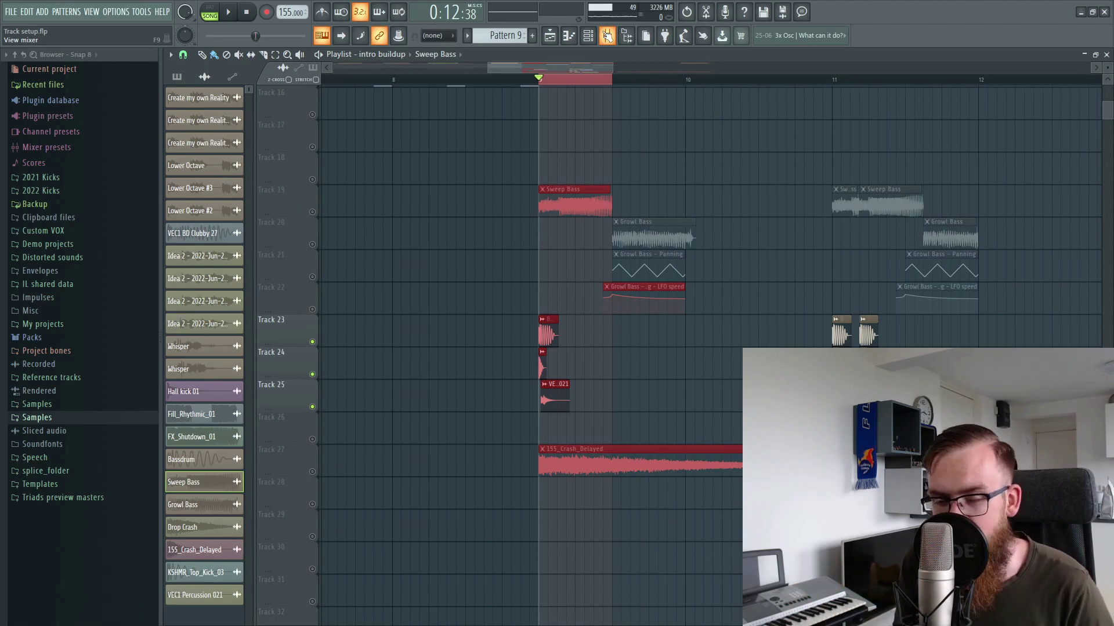
Step: Inspect the FabFilter Pro-C compressor settings on the Bassdrum Bus in the mixer, including the attack
left_click(607, 36)
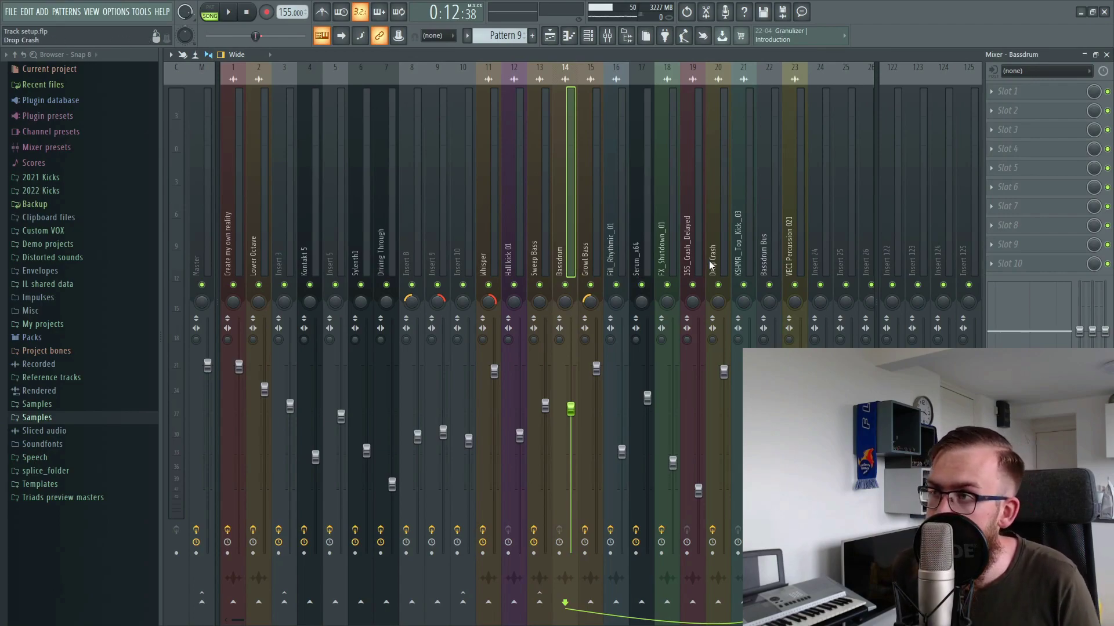
left_click(743, 240)
left_click(771, 226)
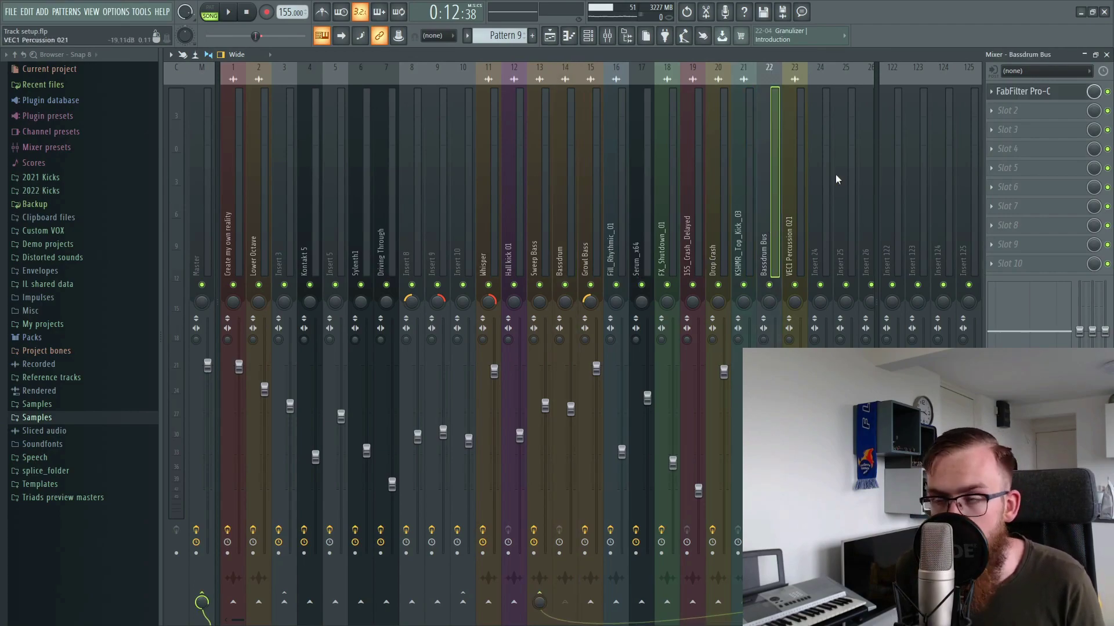
left_click(1023, 91)
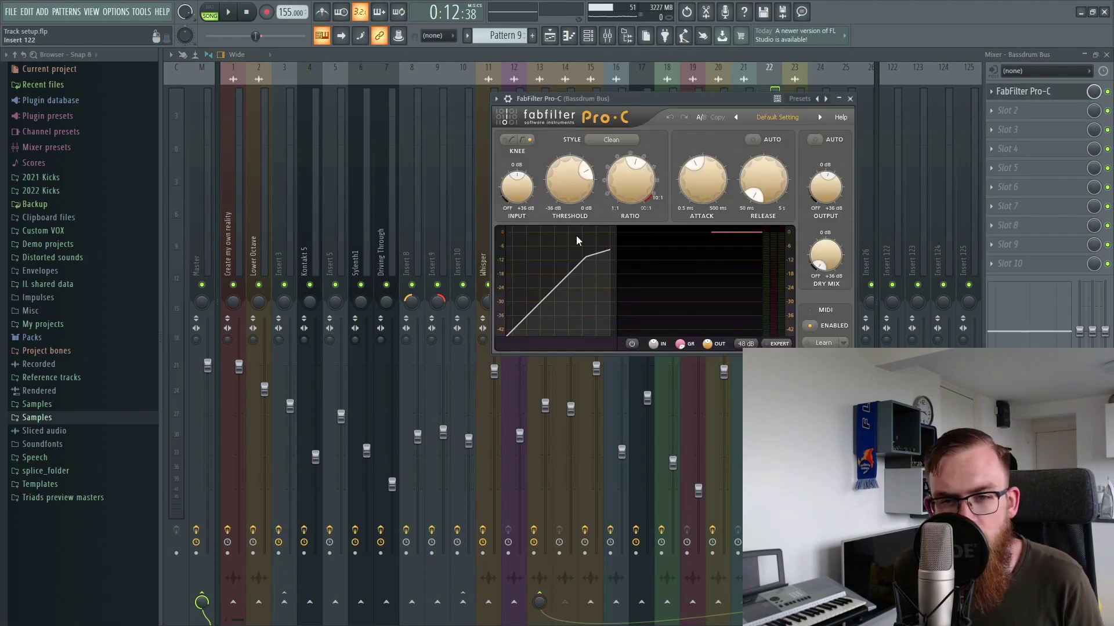
left_click_drag(595, 98, 537, 75)
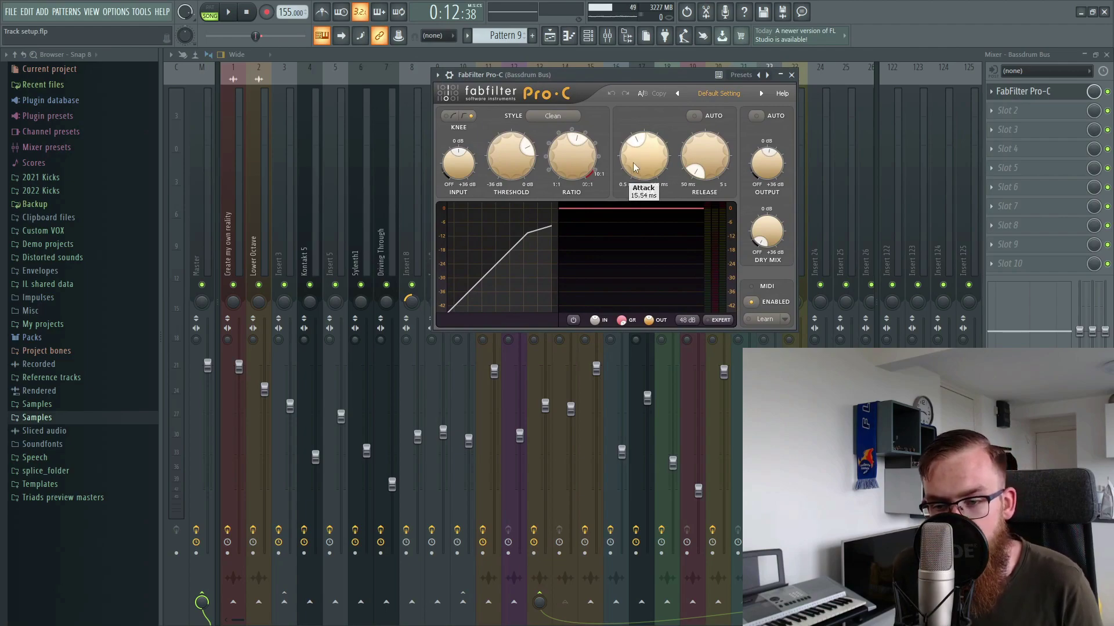
mouse_move(633, 167)
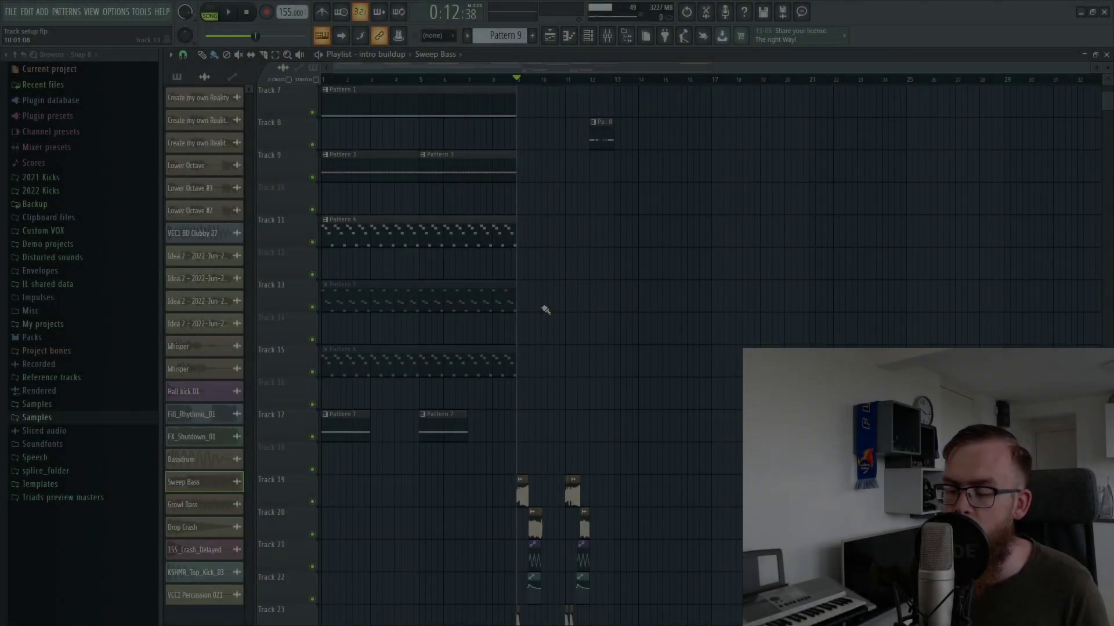
Step: Look over the arrangement and audition the soloed Whisper clips on Track 2 from bar 9
scroll(615, 452, "down", 4)
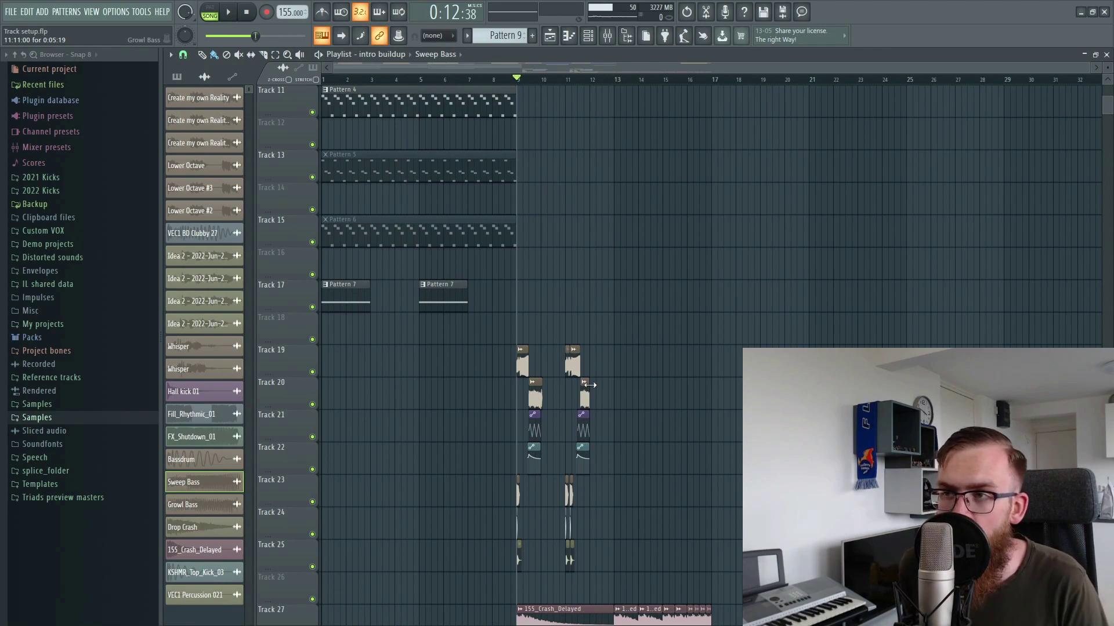
scroll(597, 337, "up", 10)
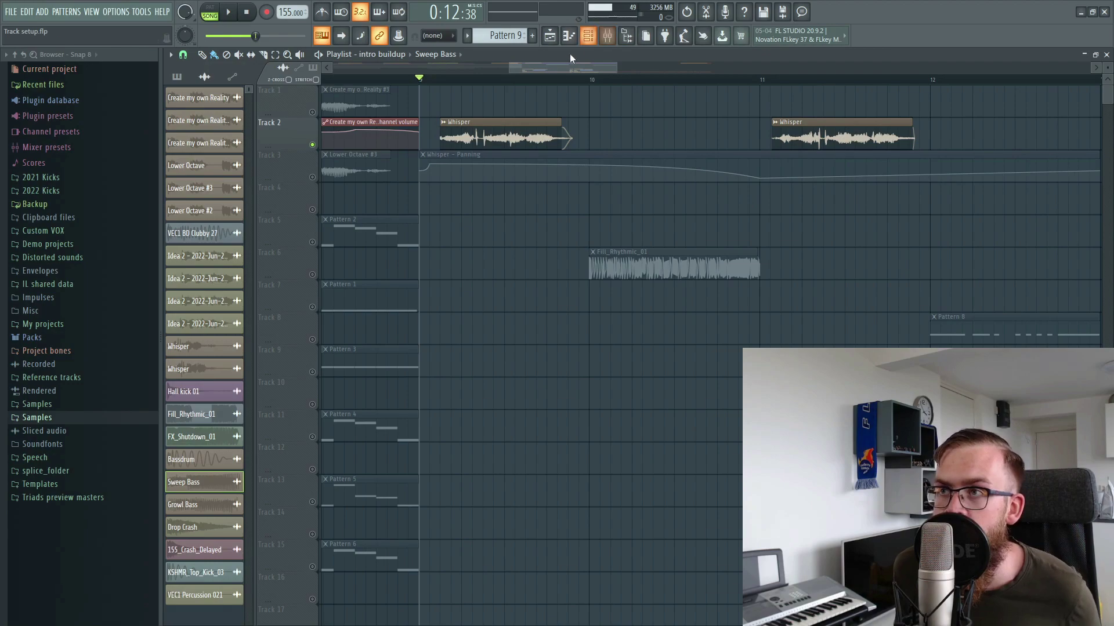
key("space")
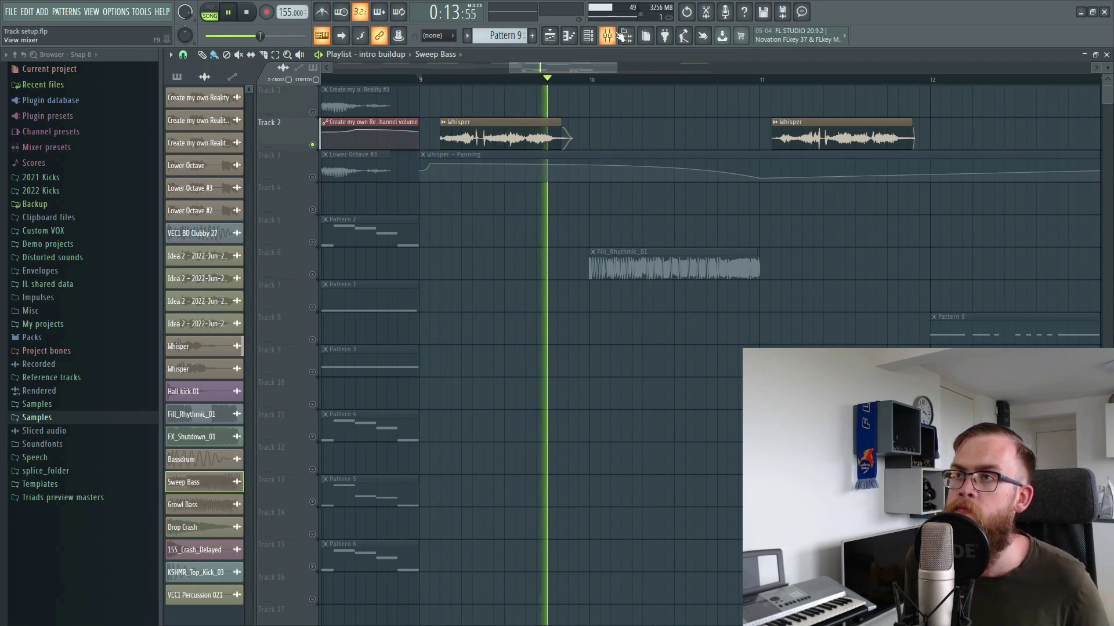
key("space")
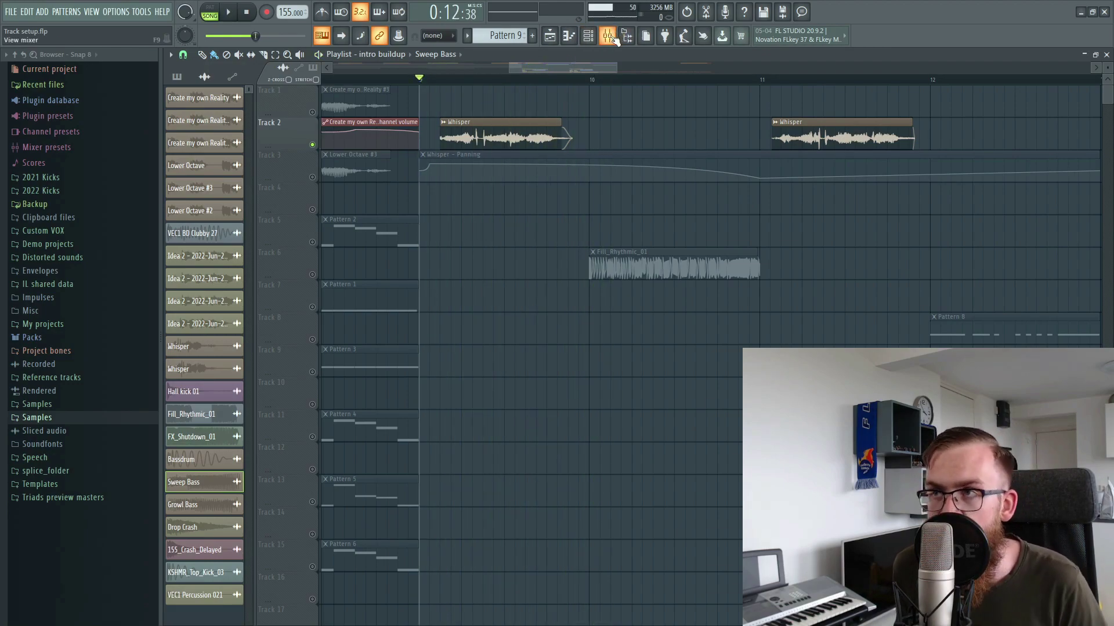
Step: Enable the first FabFilter Pro-Q 2 on the Whisper mixer insert and audition its low-cut EQ curve during playback
left_click(609, 37)
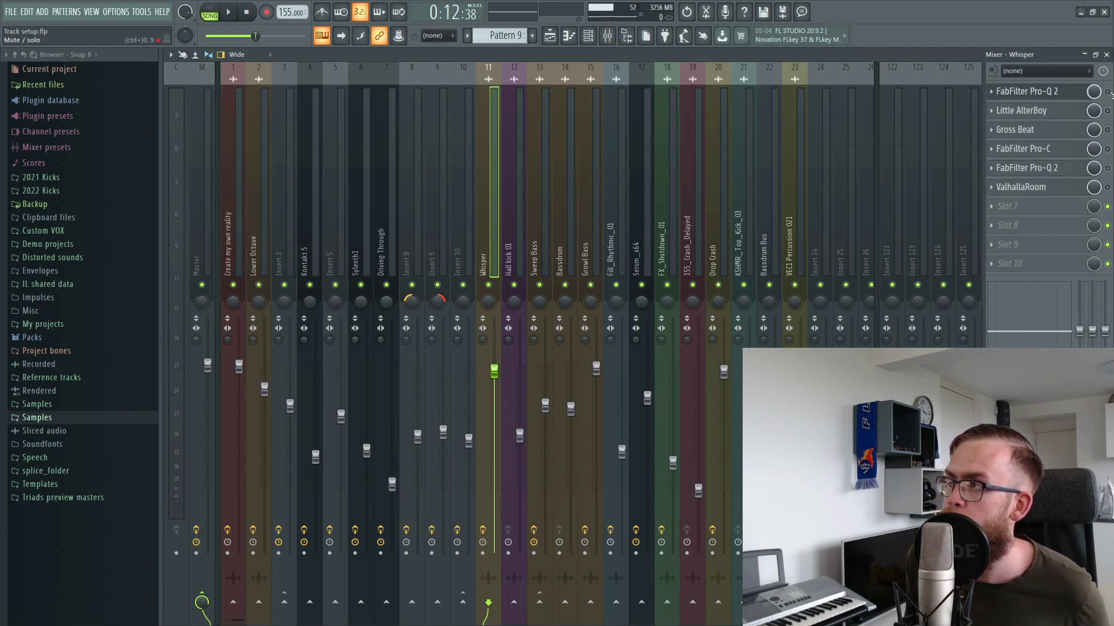
left_click(1051, 96)
key("space")
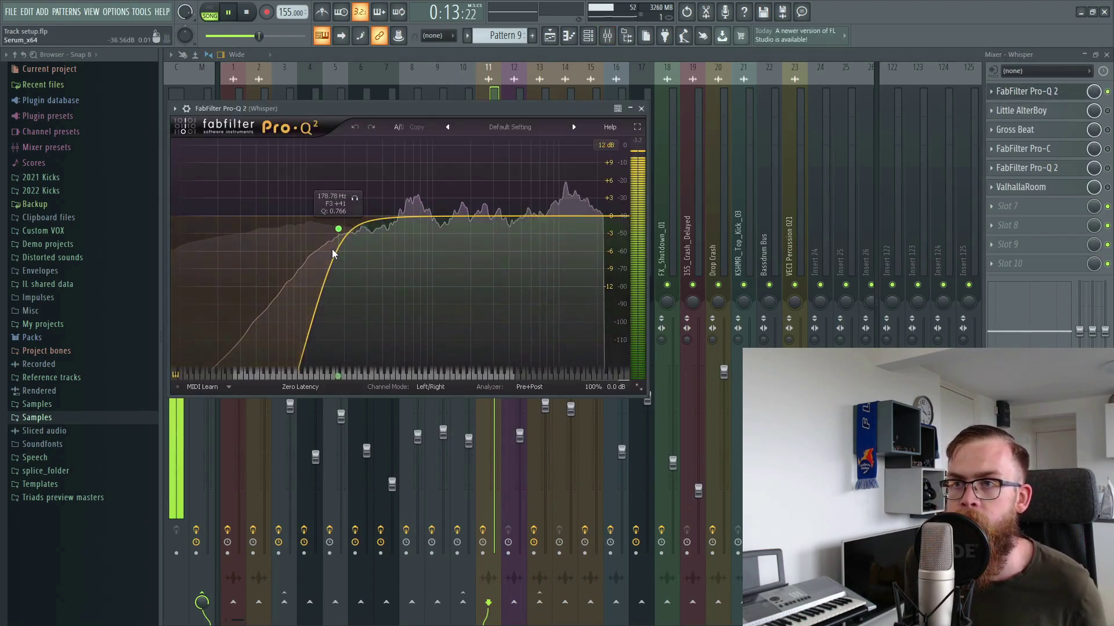
key("space")
left_click(1021, 91)
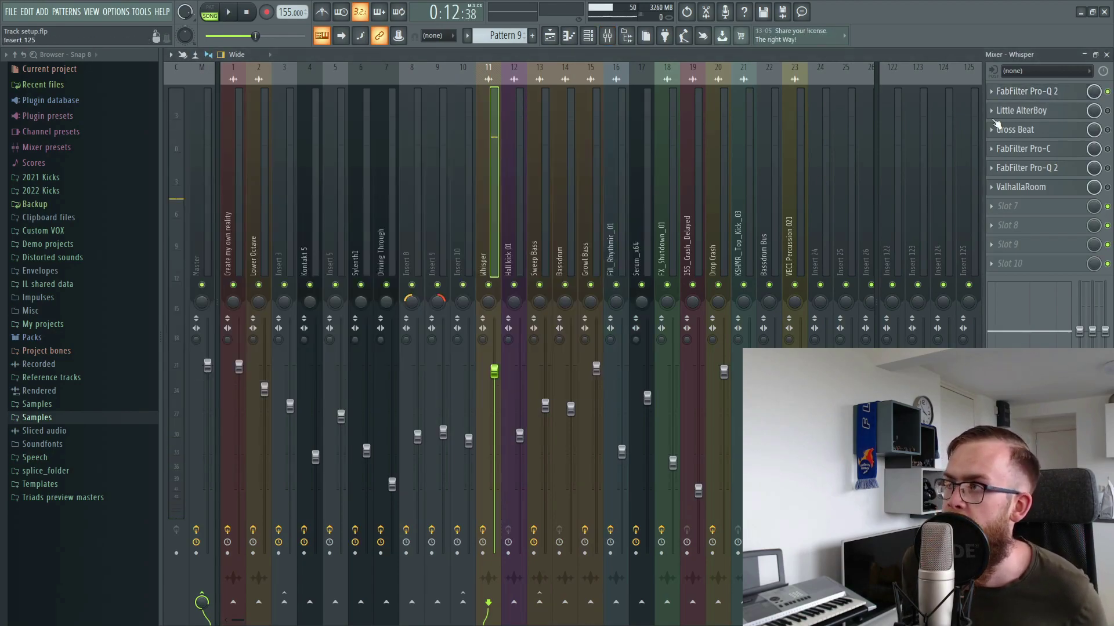
Step: Enable Little AlterBoy on the Whisper insert and audition its pitch and formant shift
left_click(1014, 115)
left_click_drag(468, 122, 469, 142)
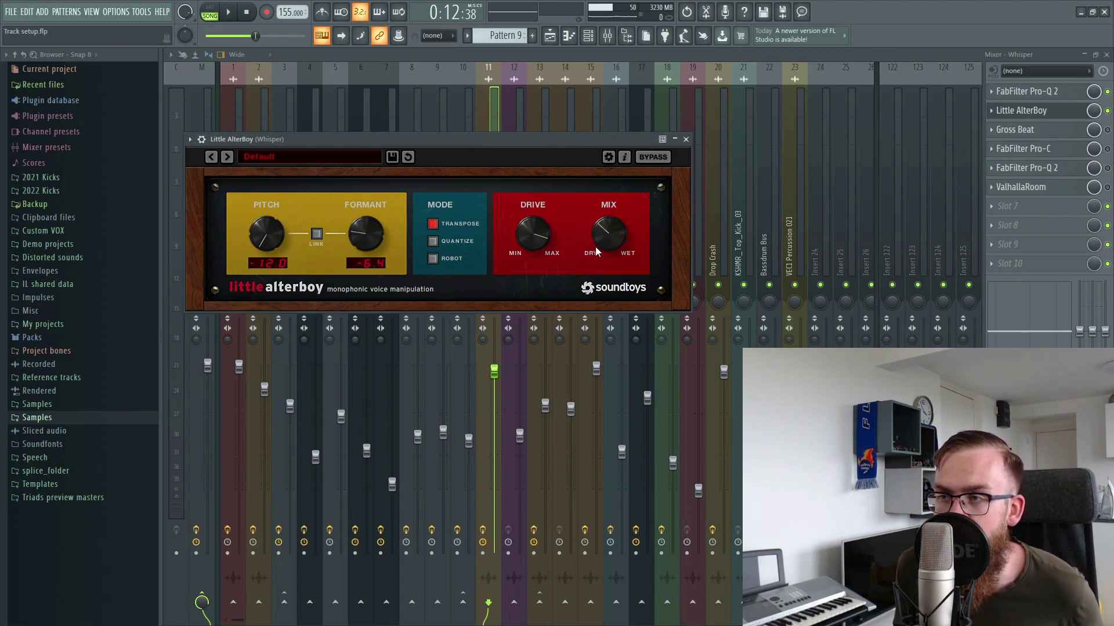
left_click_drag(509, 137, 512, 110)
key("space")
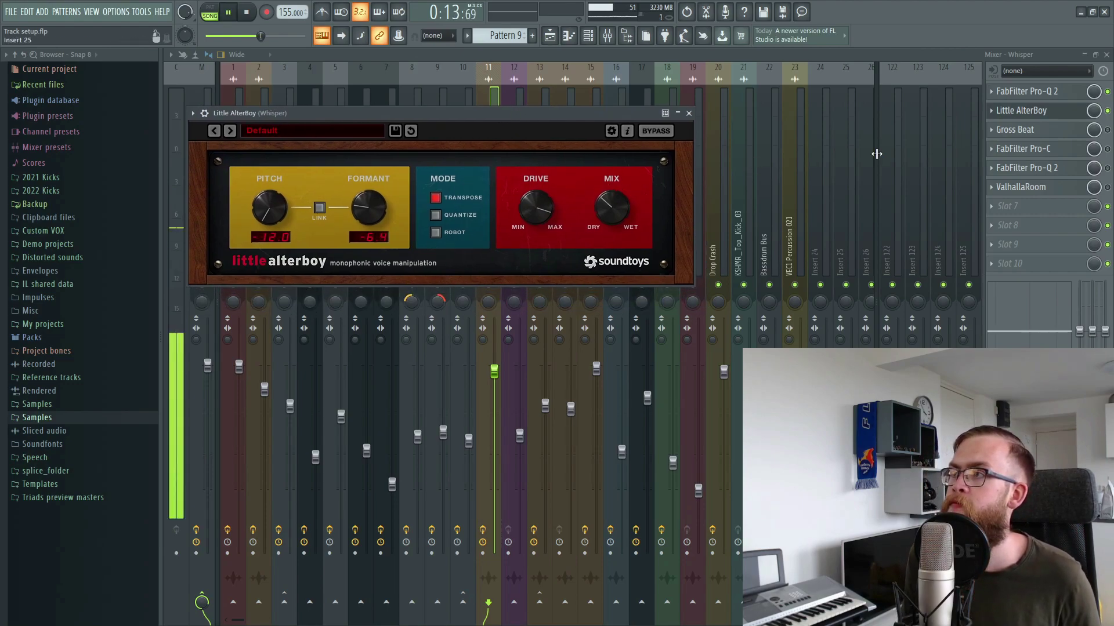
Step: Enable Gross Beat on the Whisper insert and audition its 1/4 Bt Gate volume pattern
left_click(1039, 110)
left_click(1106, 129)
key("space")
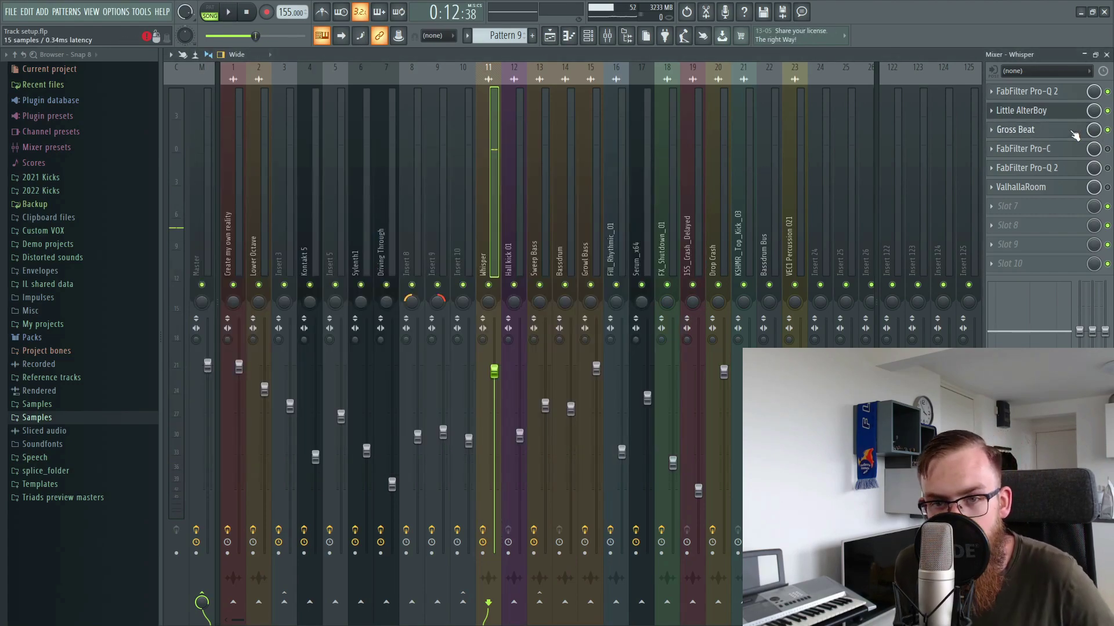
left_click(1074, 134)
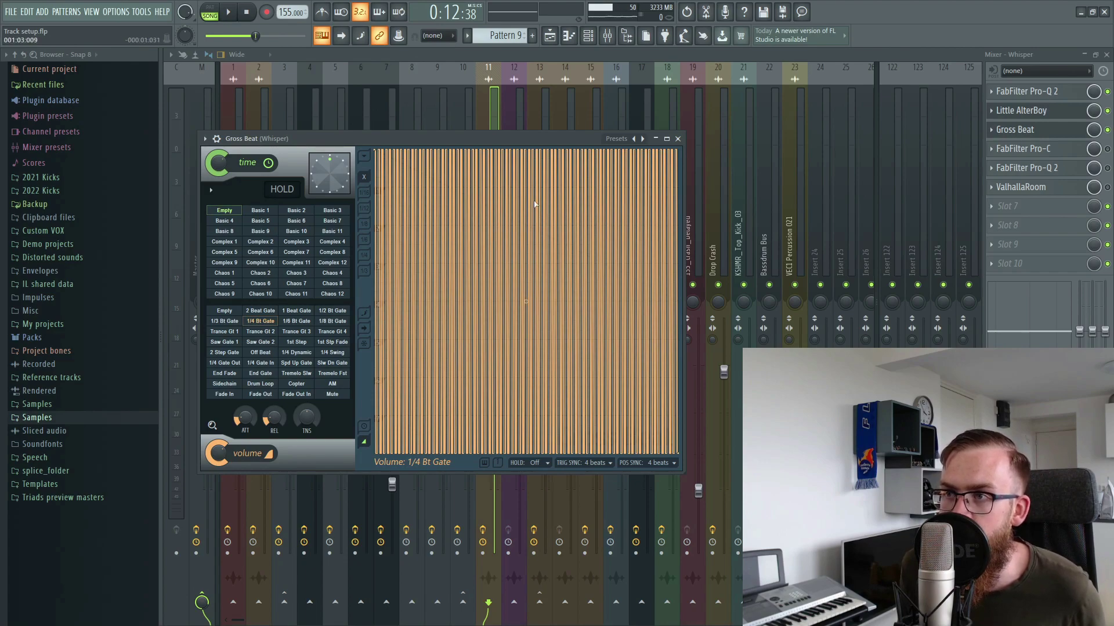
key("space")
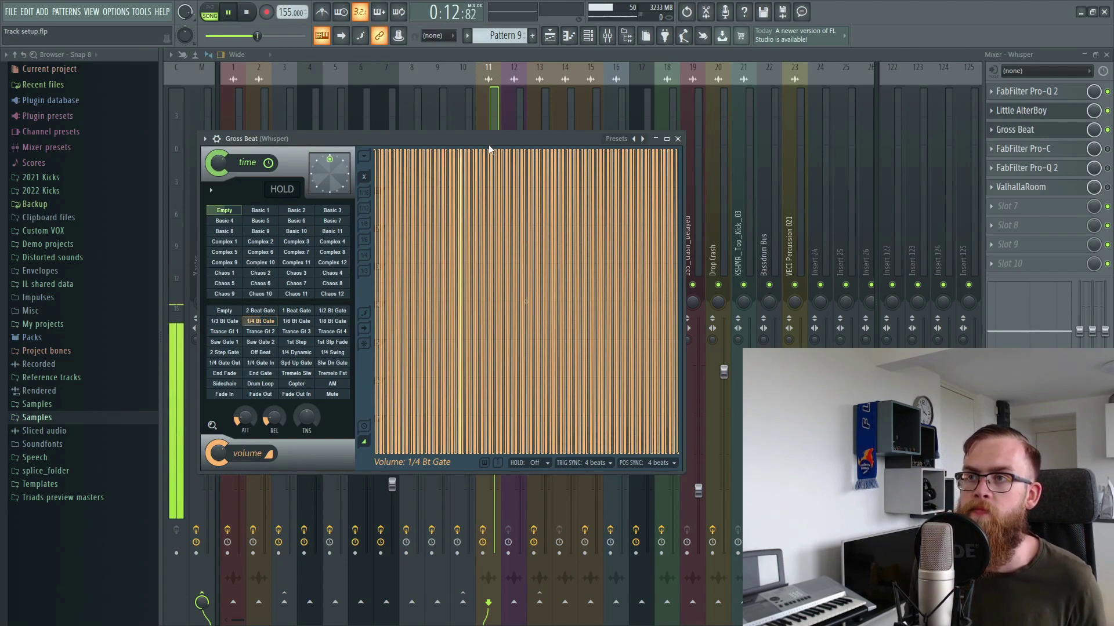
key("space")
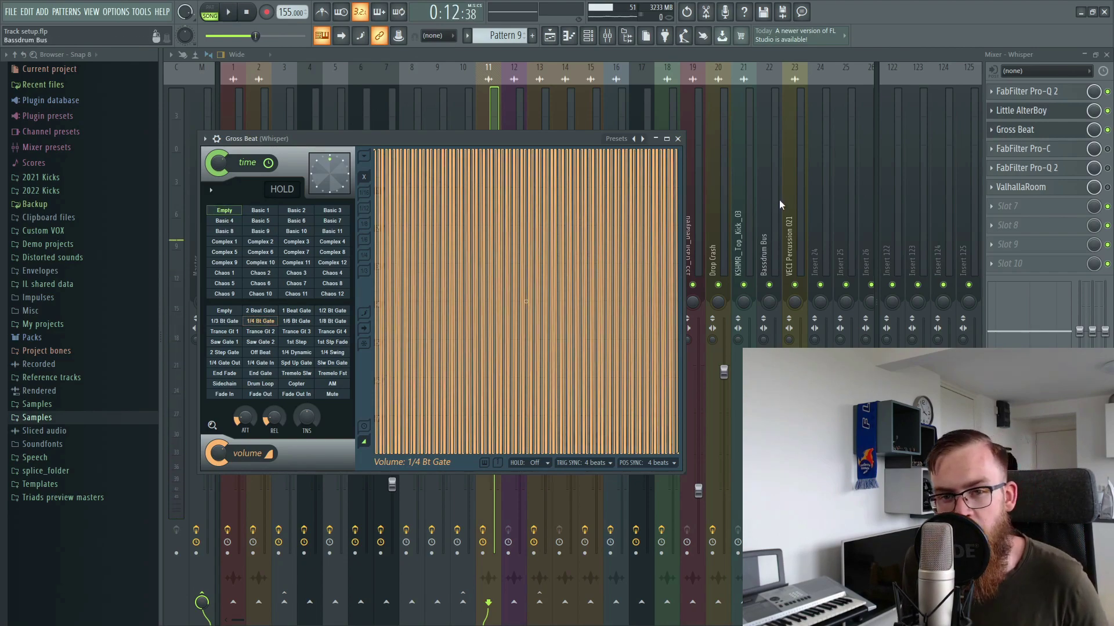
Step: Enable FabFilter Pro-C and the second FabFilter Pro-Q 2 on the Whisper insert and inspect their compression and EQ curves
left_click(1107, 149)
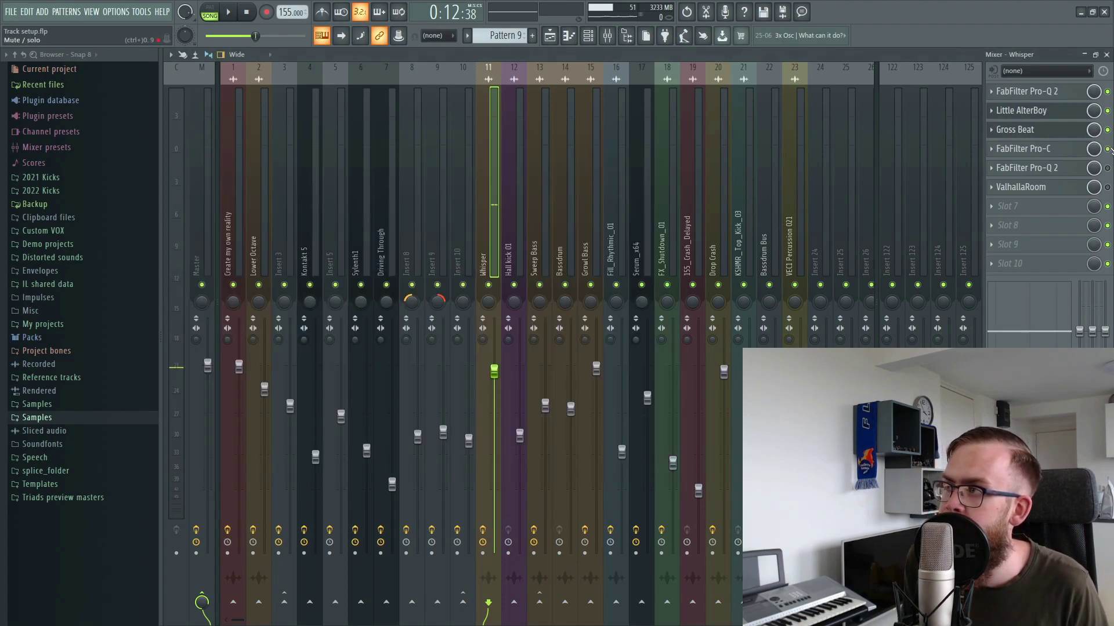
left_click(1021, 149)
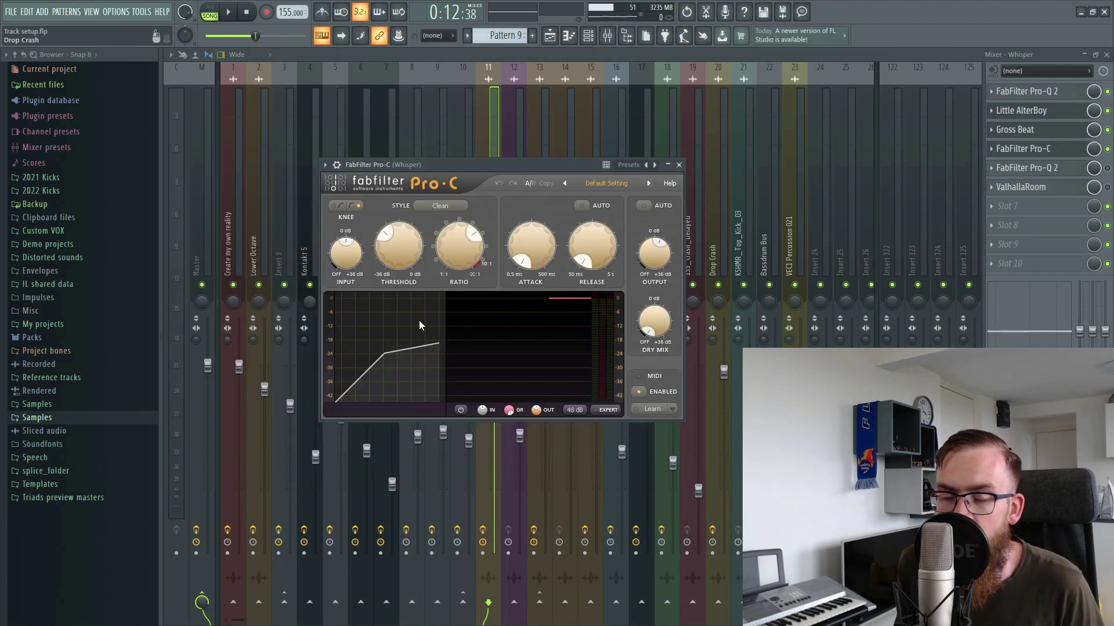
mouse_move(348, 329)
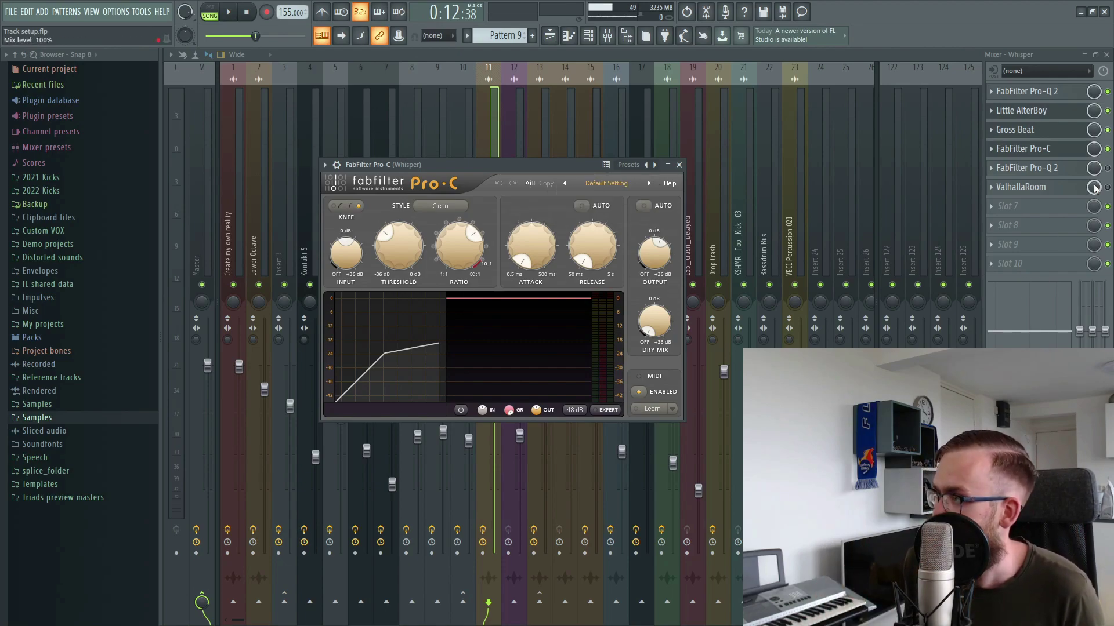
left_click(1106, 168)
left_click(1071, 169)
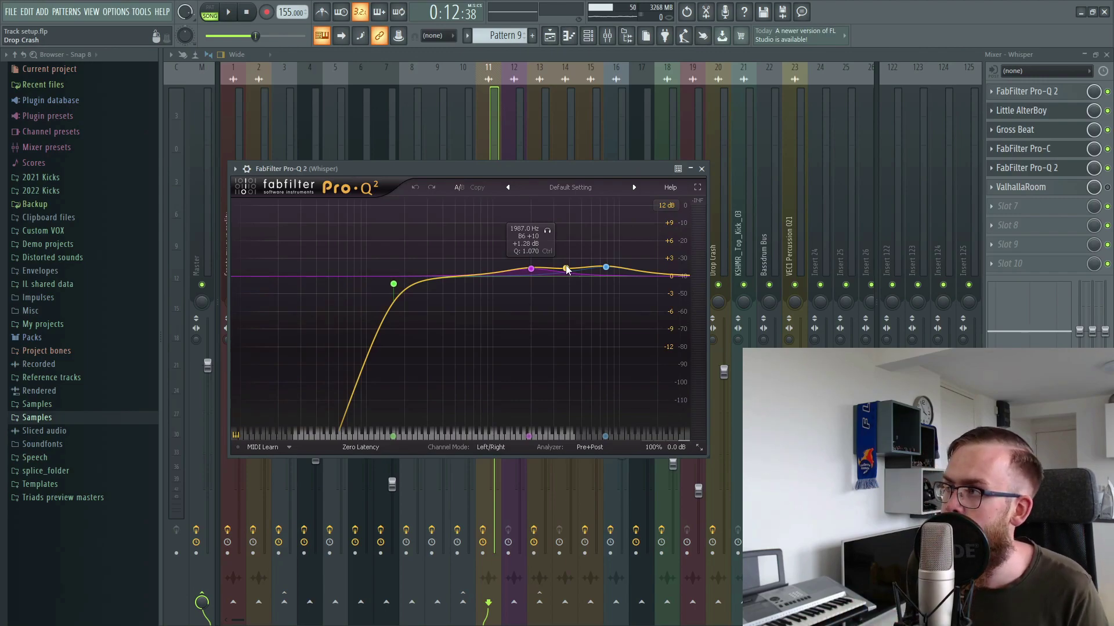
Step: Enable ValhallaRoom on the Whisper insert, inspect its reverb settings and audition the complete effect chain
left_click(1021, 187)
left_click(1021, 187)
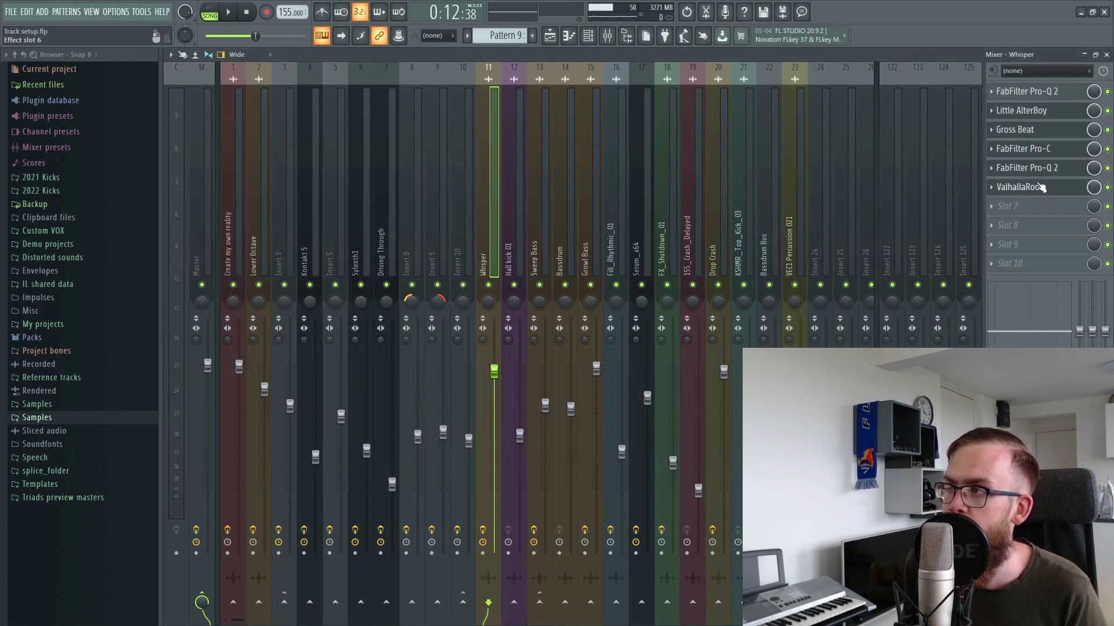
left_click(1021, 187)
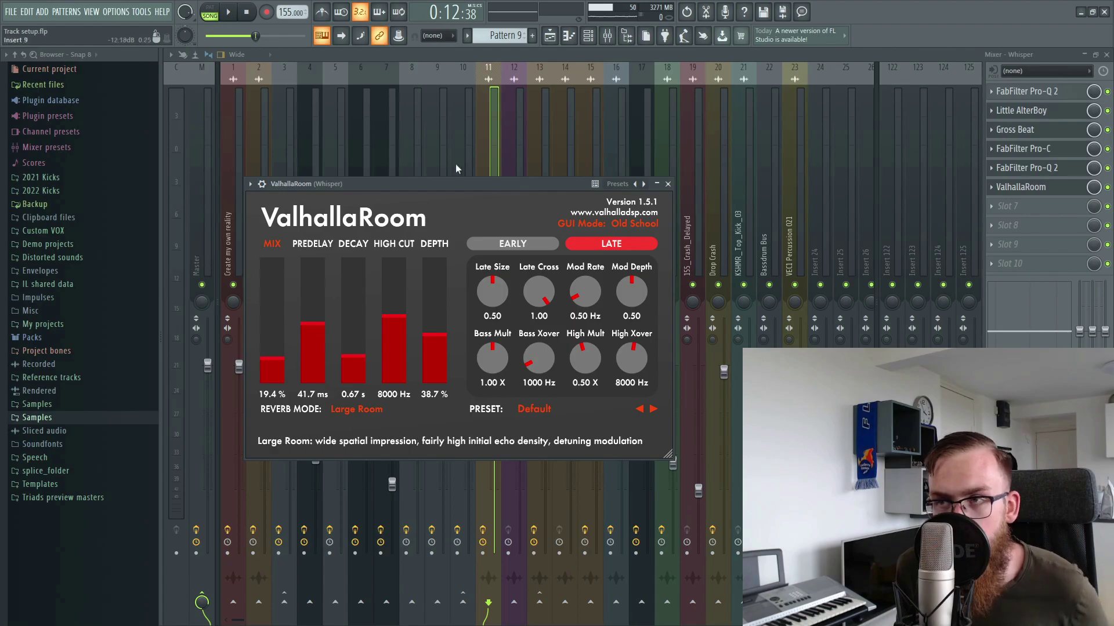
key("Escape")
key("space")
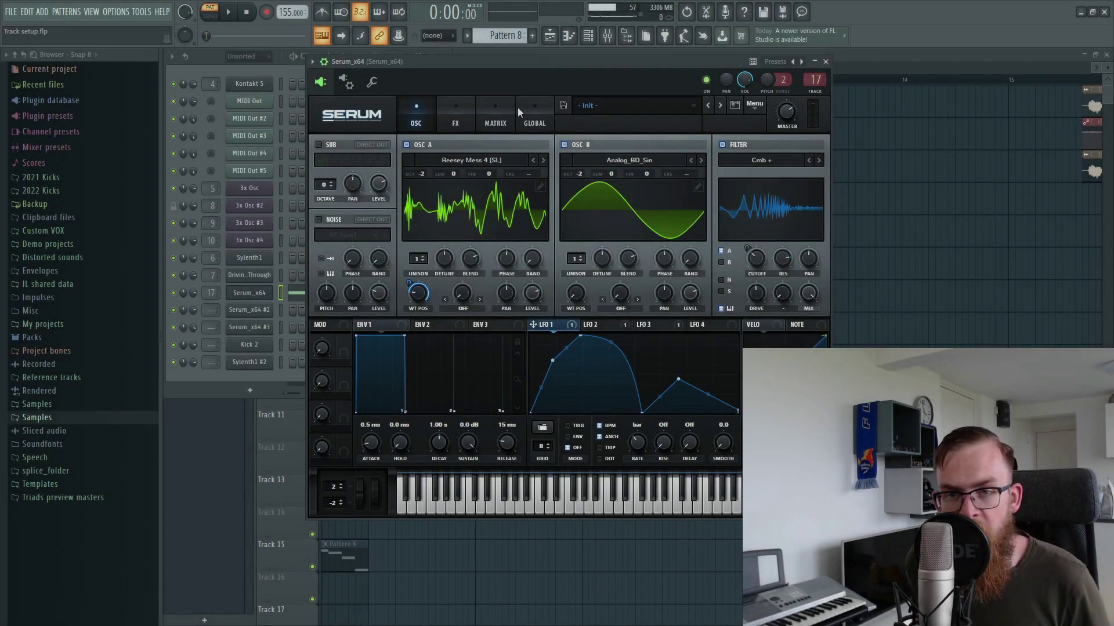
Step: Audition the Serum_x64 bass of Pattern 8 and view its note rhythm in the piano roll
key("space")
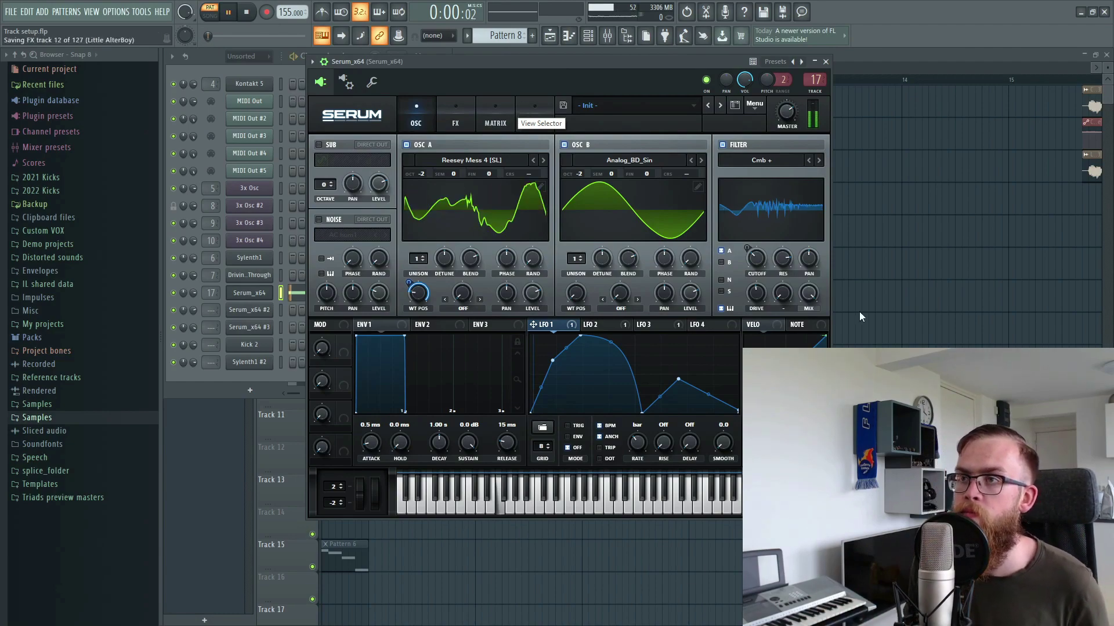
key("space")
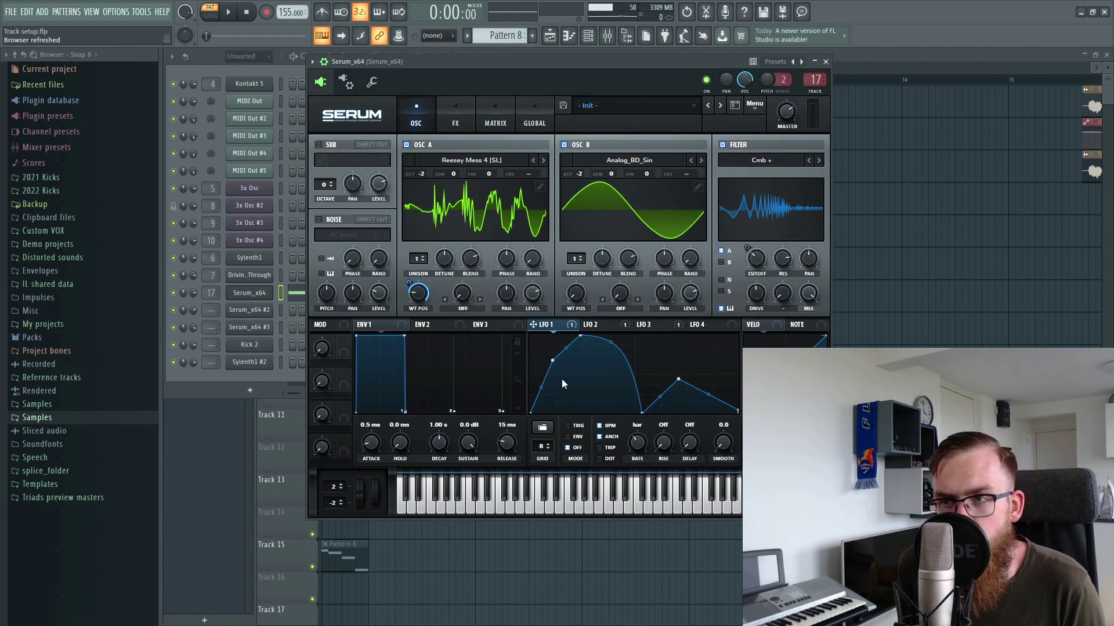
left_click(297, 294)
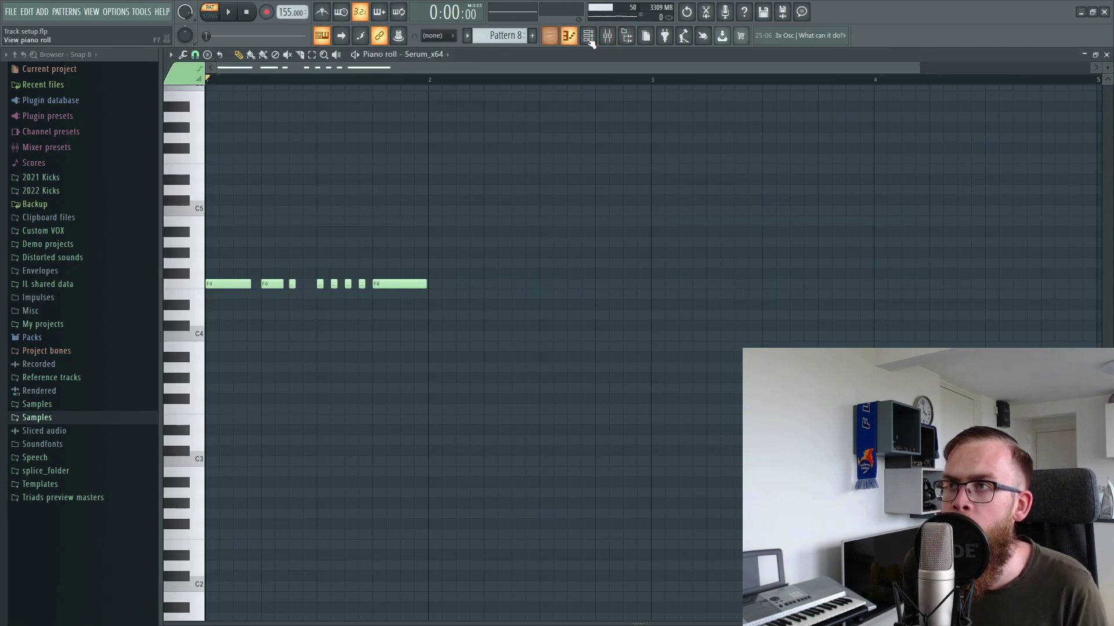
left_click(588, 35)
Step: Inspect the LFO 3 curve in Serum and compare it with the bass notes in the channel rack
left_click(249, 293)
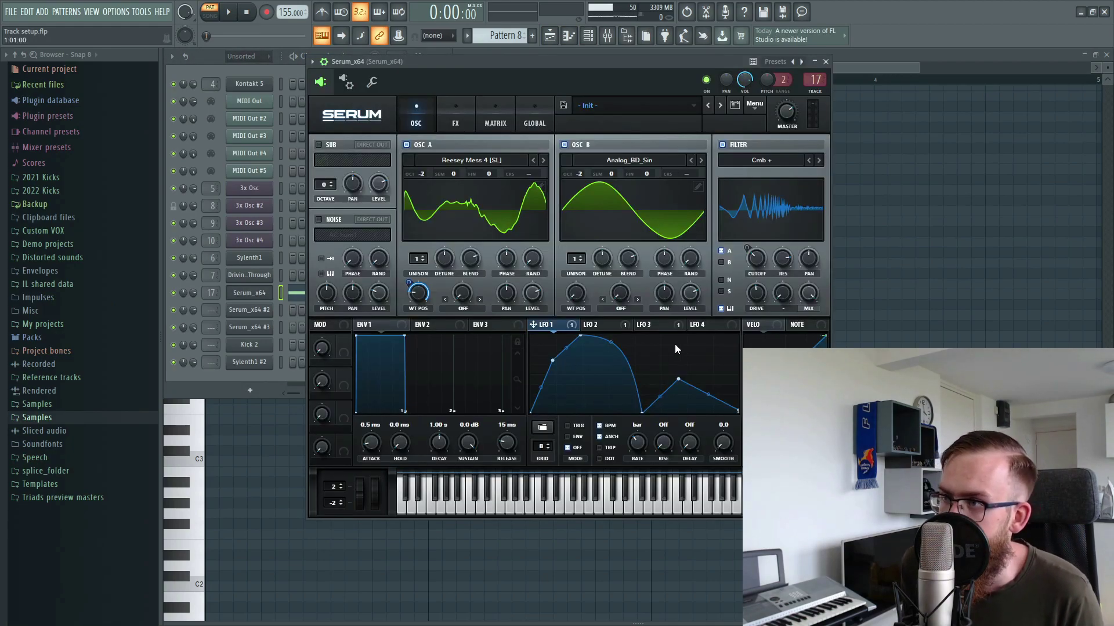
left_click(649, 324)
left_click_drag(495, 74, 402, 87)
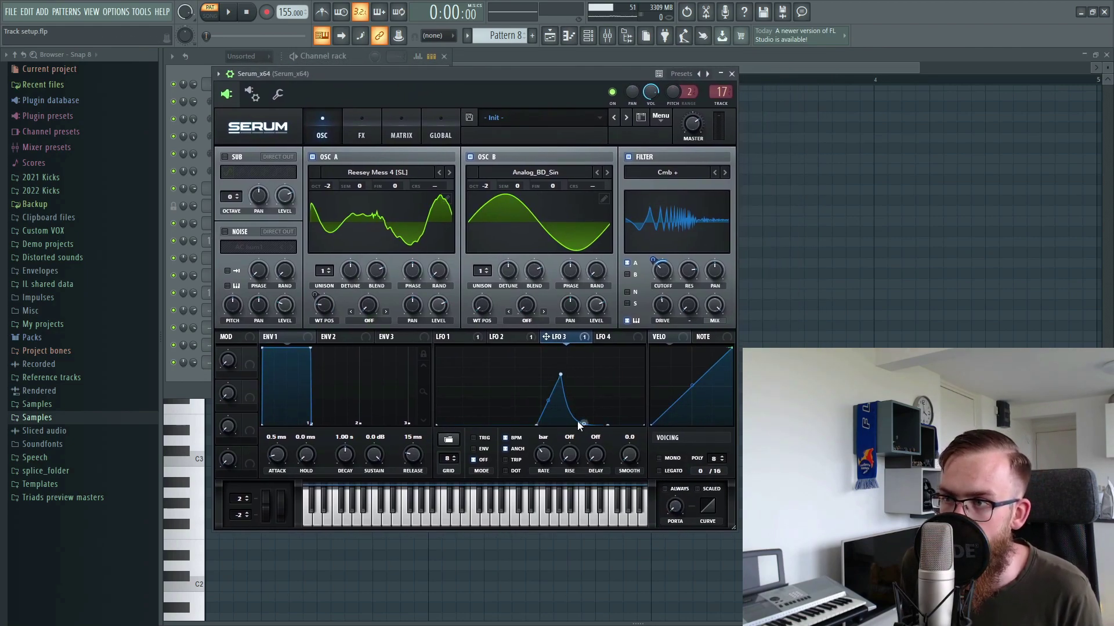
left_click(208, 366)
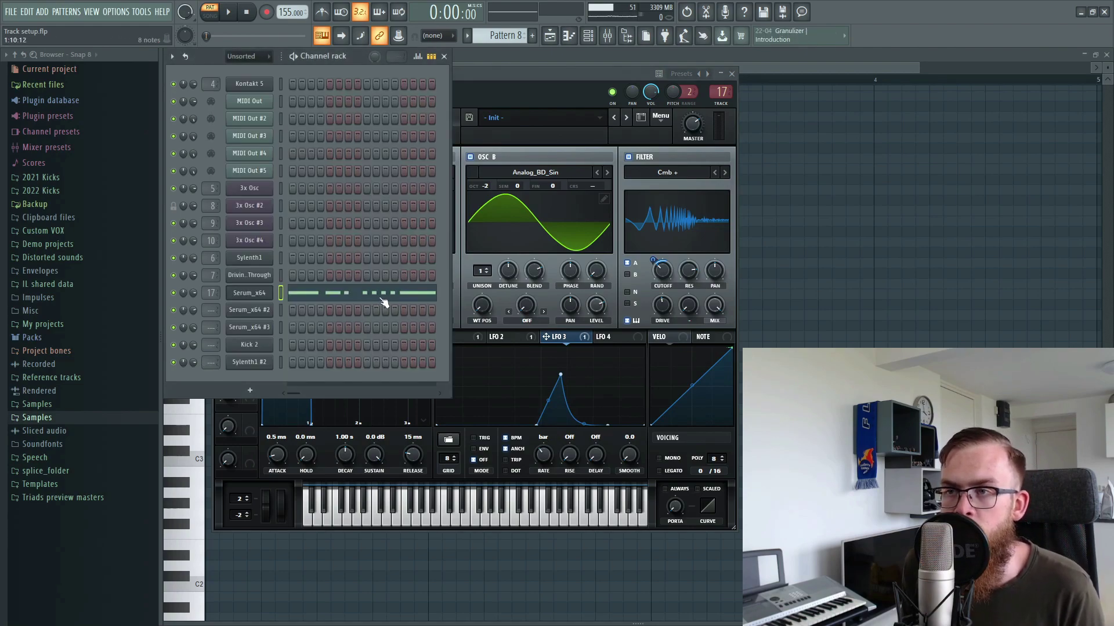
left_click(530, 73)
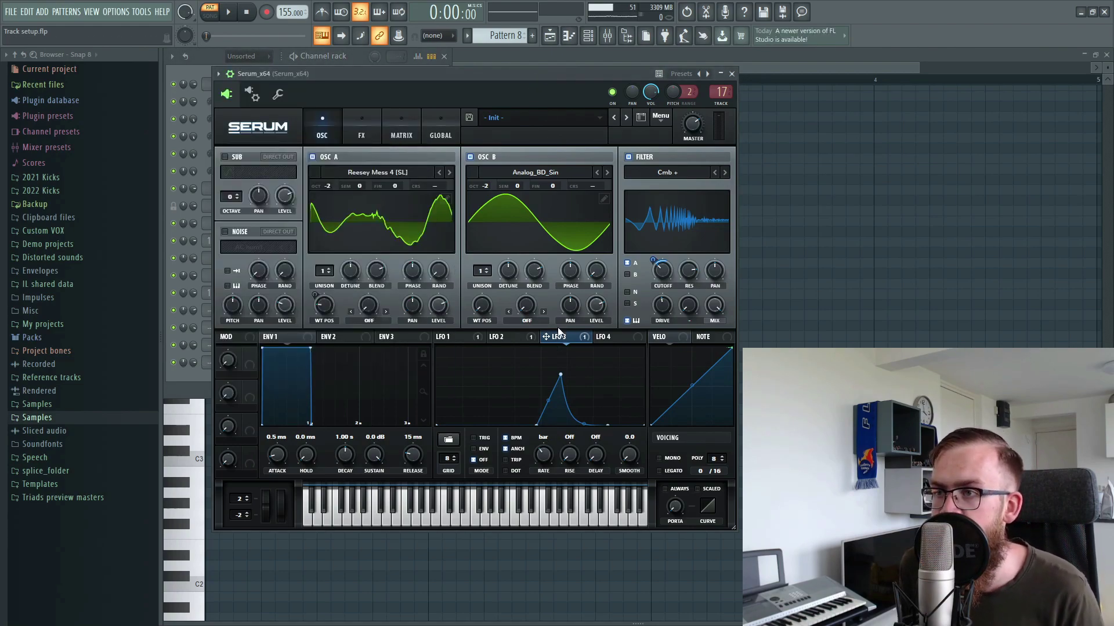
Step: Inspect Serum's effects chain and check the low-frequency setting of its EQ while auditioning the bass
left_click(352, 120)
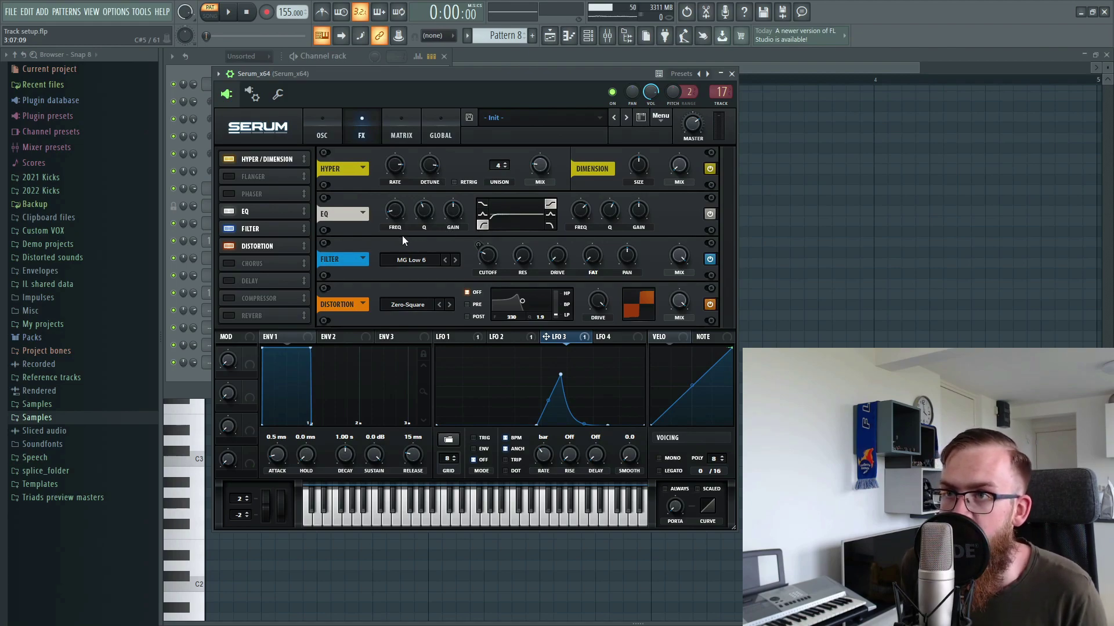
left_click(397, 217)
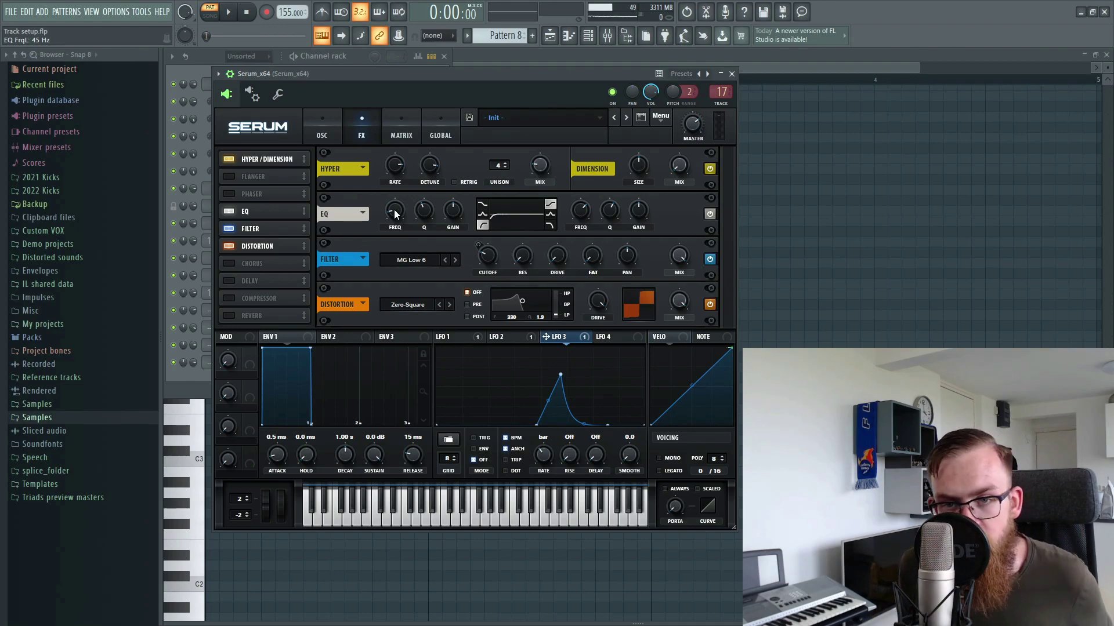
key("space")
mouse_move(395, 214)
left_mouse_down()
mouse_move(394, 231)
mouse_move(393, 213)
left_mouse_up()
key("space")
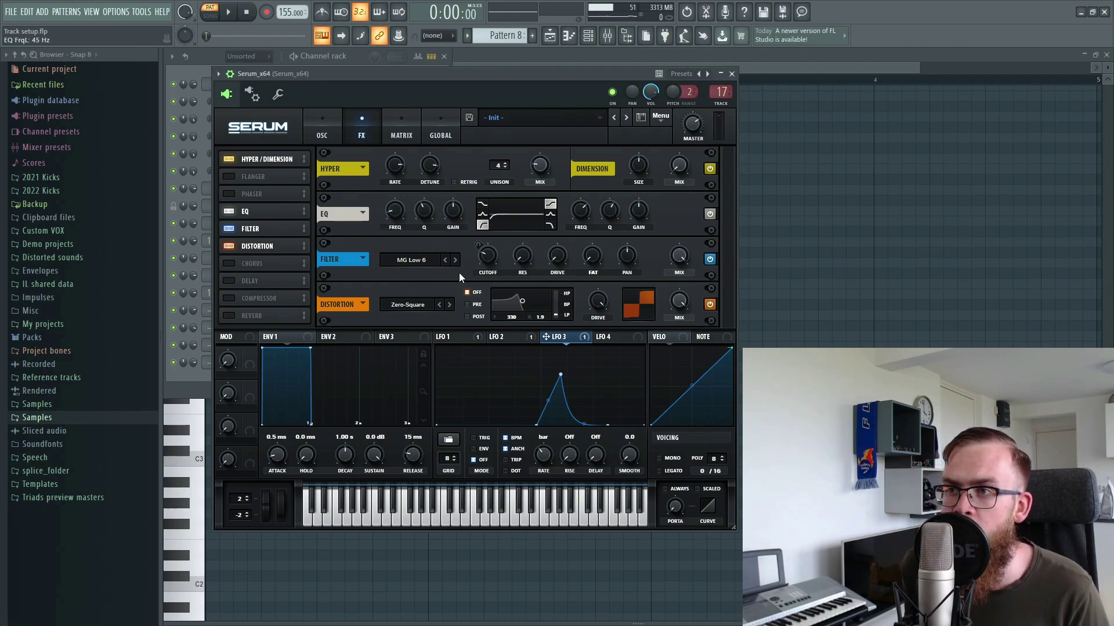
Step: Inspect the LFO 2 curve that modulates the cutoff of Serum's effects filter and audition the bass
left_click(501, 337)
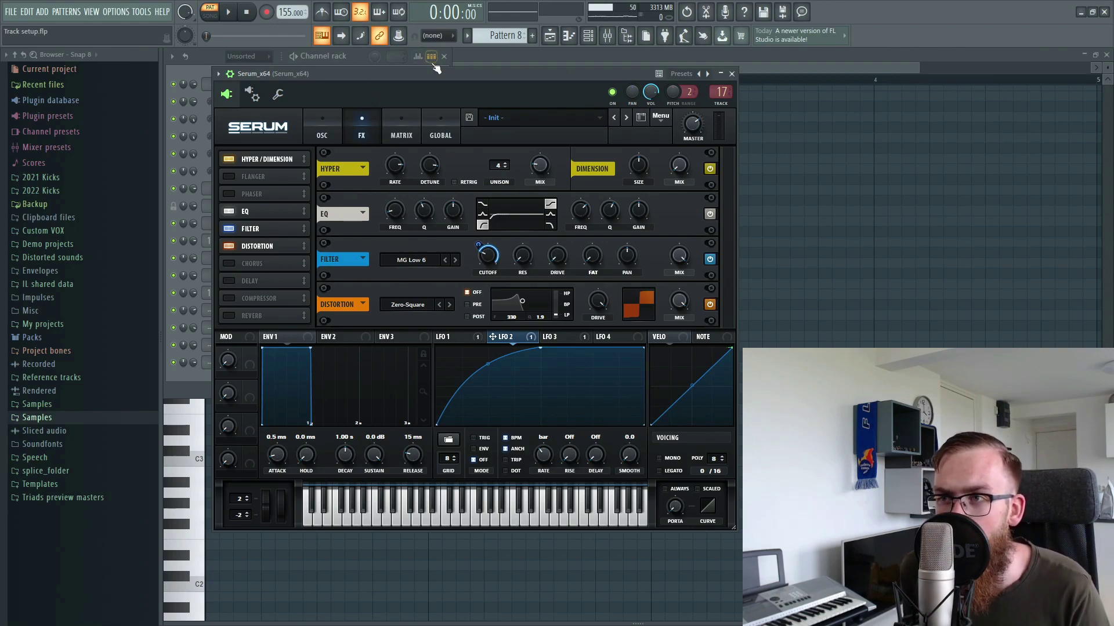
key("space")
left_click(536, 55)
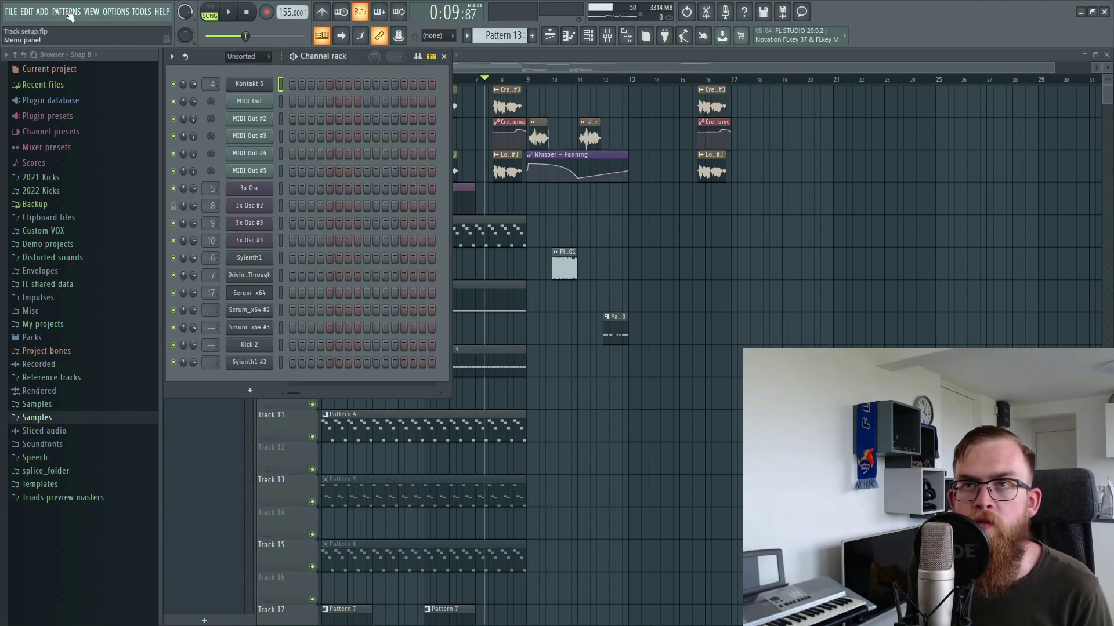
Step: Add a Drumazon channel to the project and turn off its internal sequencer
left_click(41, 12)
left_click(167, 179)
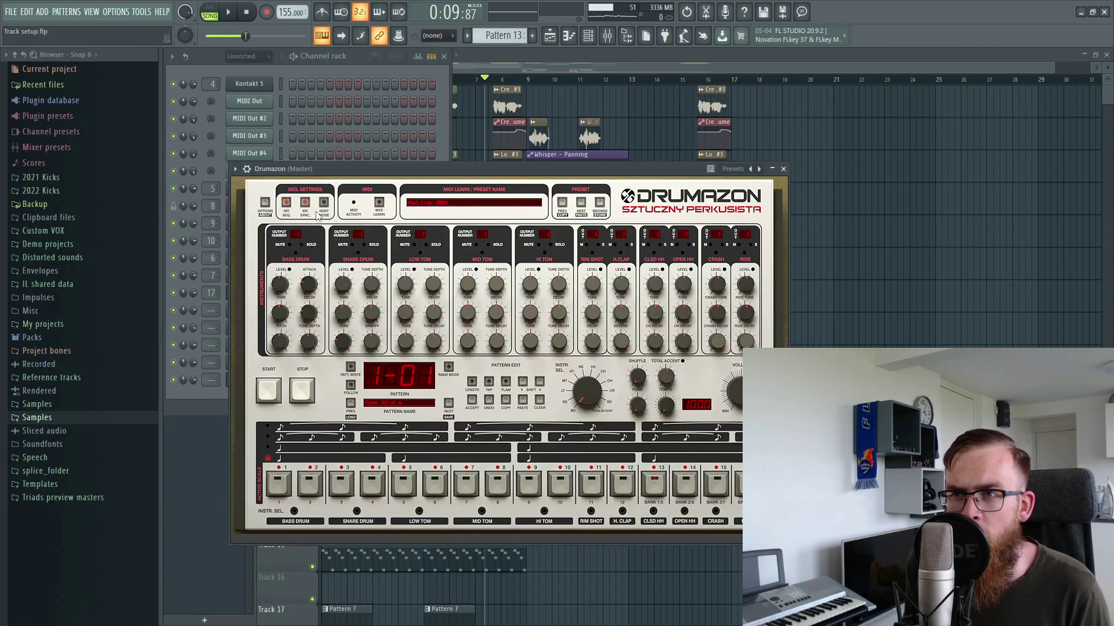
left_click(286, 202)
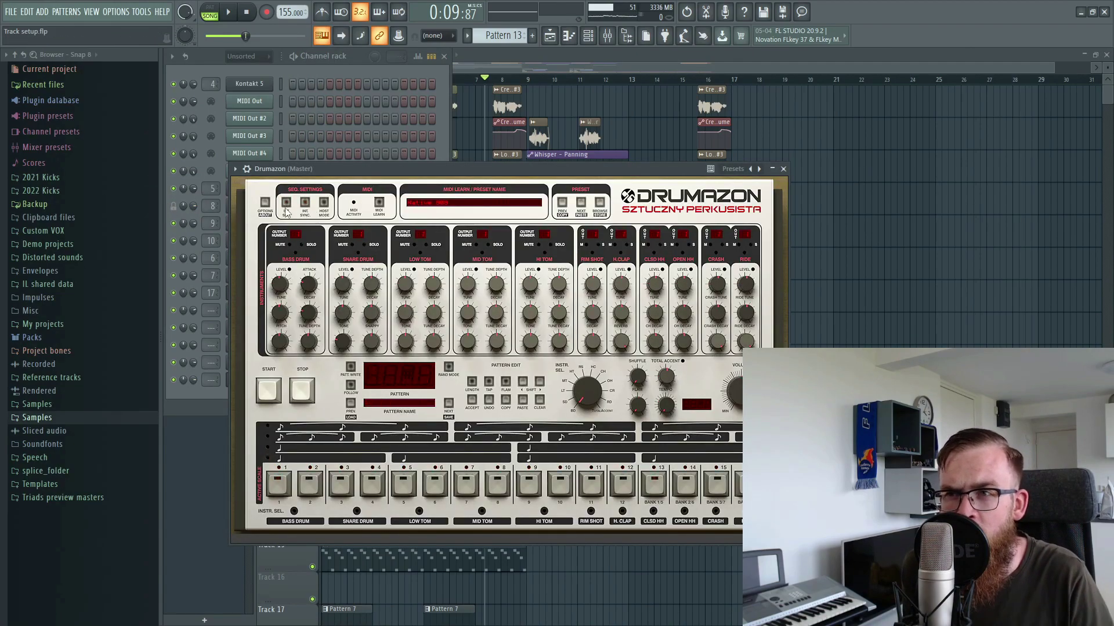
Step: Fill Pattern 13 with a repeating line of Ride notes in Drumazon's piano roll
left_click(217, 396)
right_click(271, 376)
left_click(294, 380)
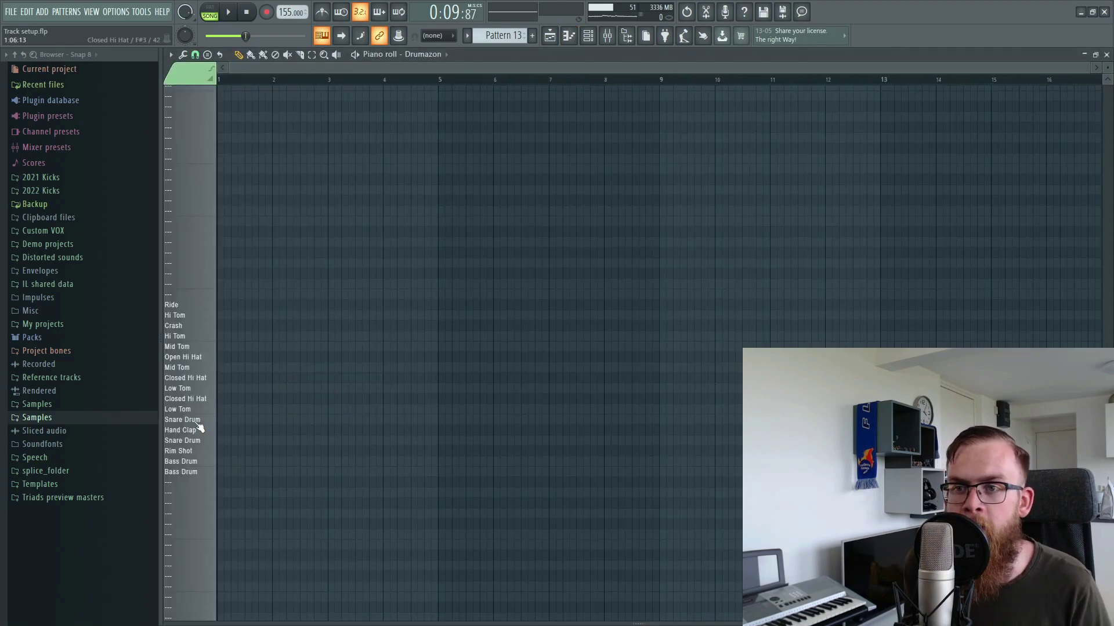
left_click(224, 304)
left_click(236, 305)
left_click(249, 305)
left_click_drag(248, 307, 333, 303)
left_click(264, 306)
key("ctrl+b")
left_click(472, 311)
key("ctrl+a")
Step: Place Pattern 13 in the playlist on Track 30, starting at bar 9
left_click(550, 36)
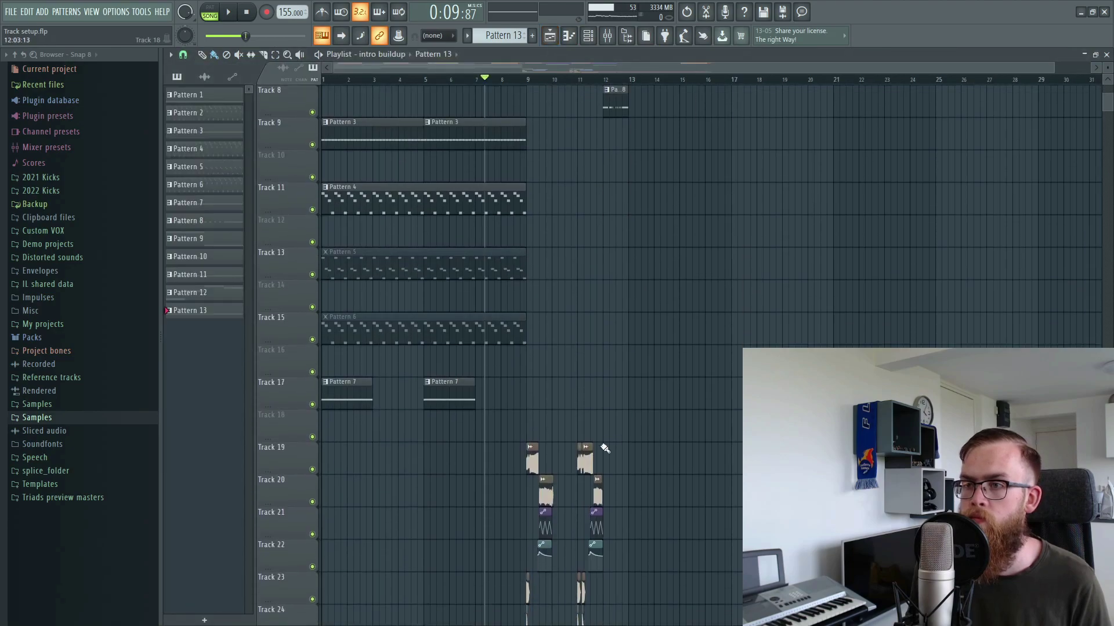
scroll(585, 424, "down", 5)
left_click(536, 365)
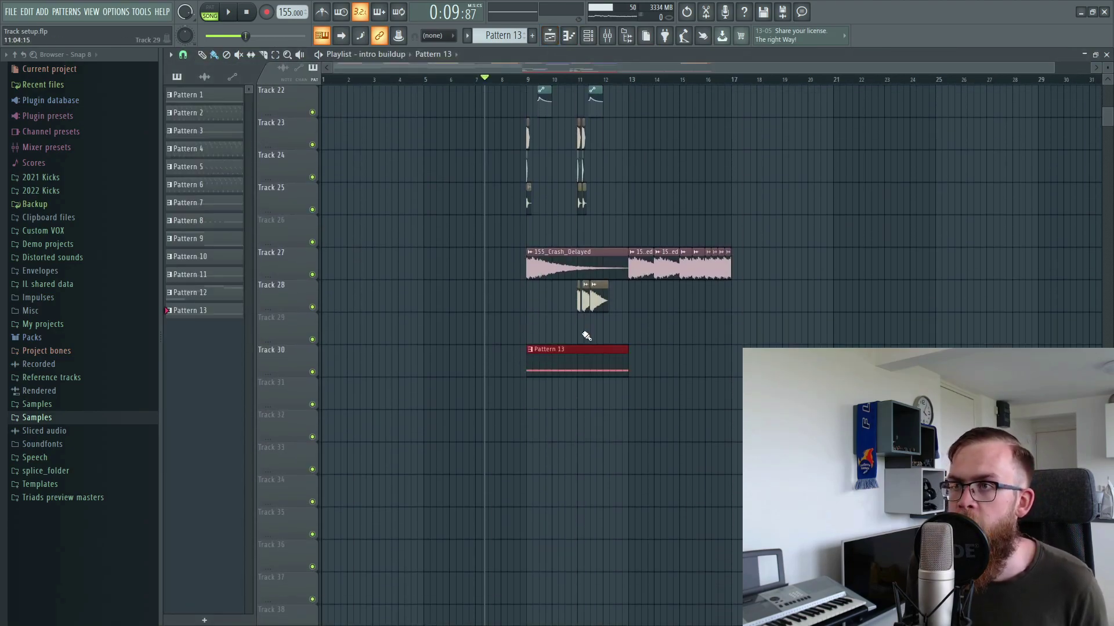
Step: Look over the intro buildup arrangement from Track 1 down to the ride pattern on Track 30
scroll(584, 155, "up", 7)
scroll(572, 514, "down", 6)
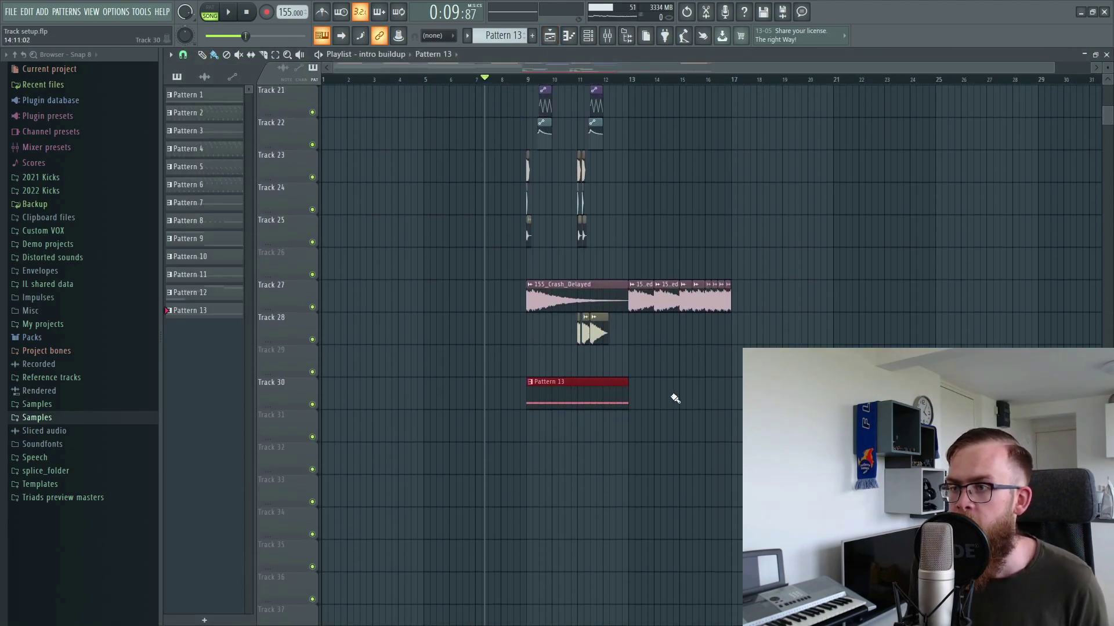
scroll(655, 348, "up", 6)
scroll(641, 406, "down", 3)
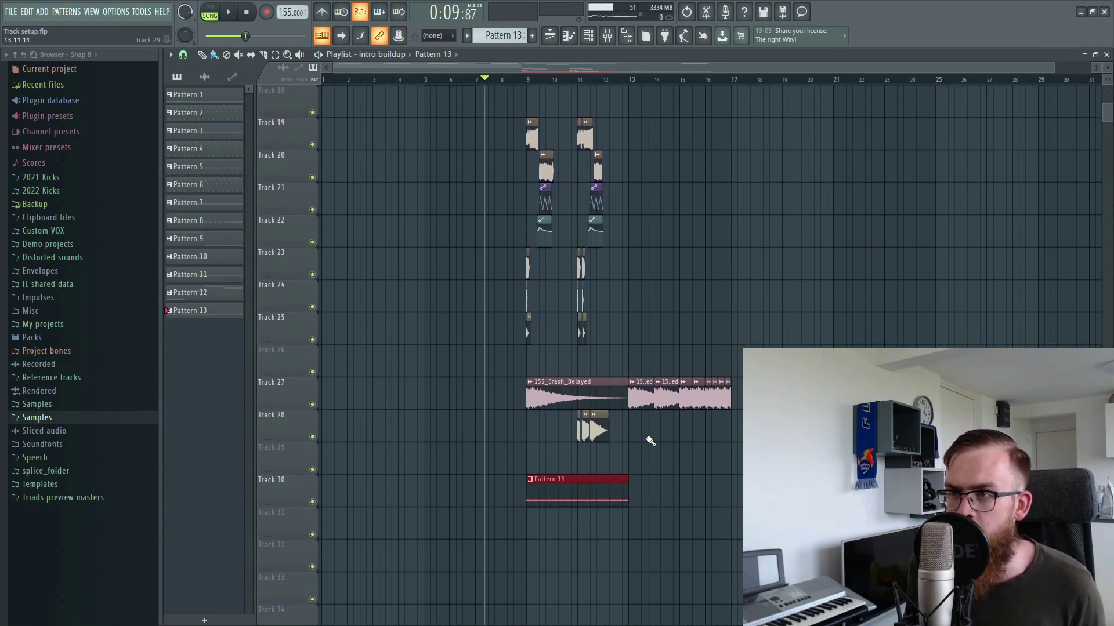
scroll(647, 461, "up", 17)
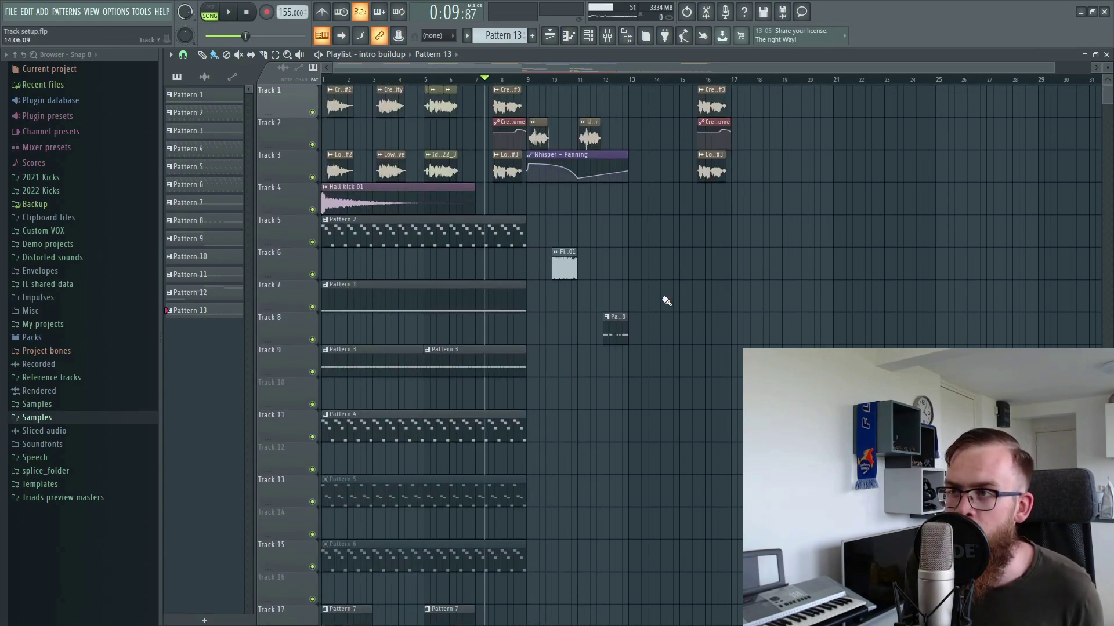
scroll(642, 338, "down", 20)
scroll(677, 308, "up", 18)
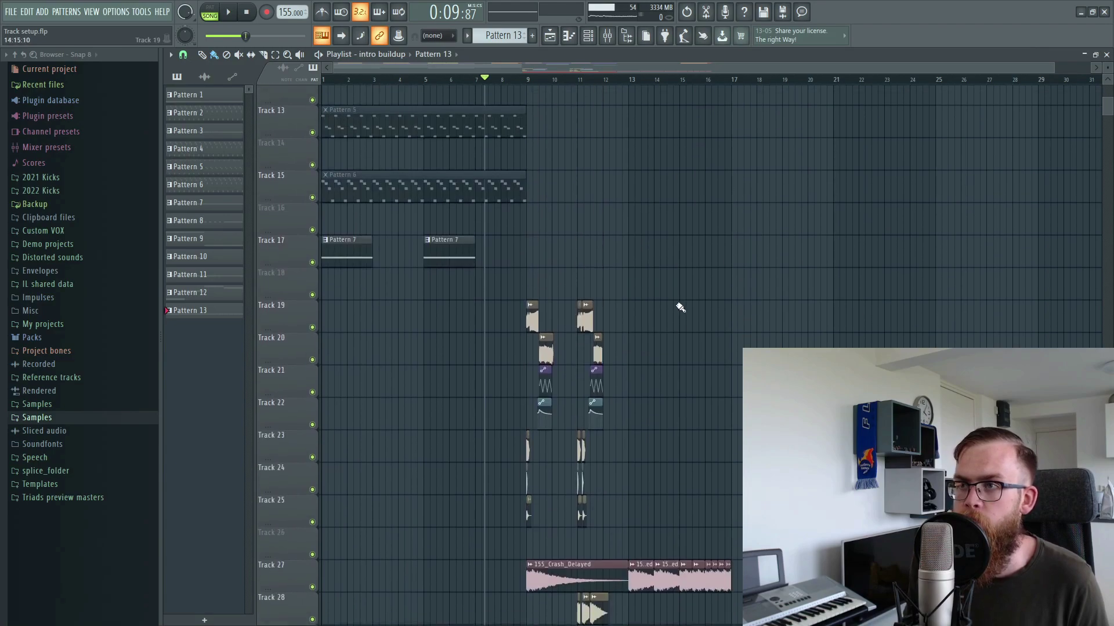
scroll(671, 323, "down", 12)
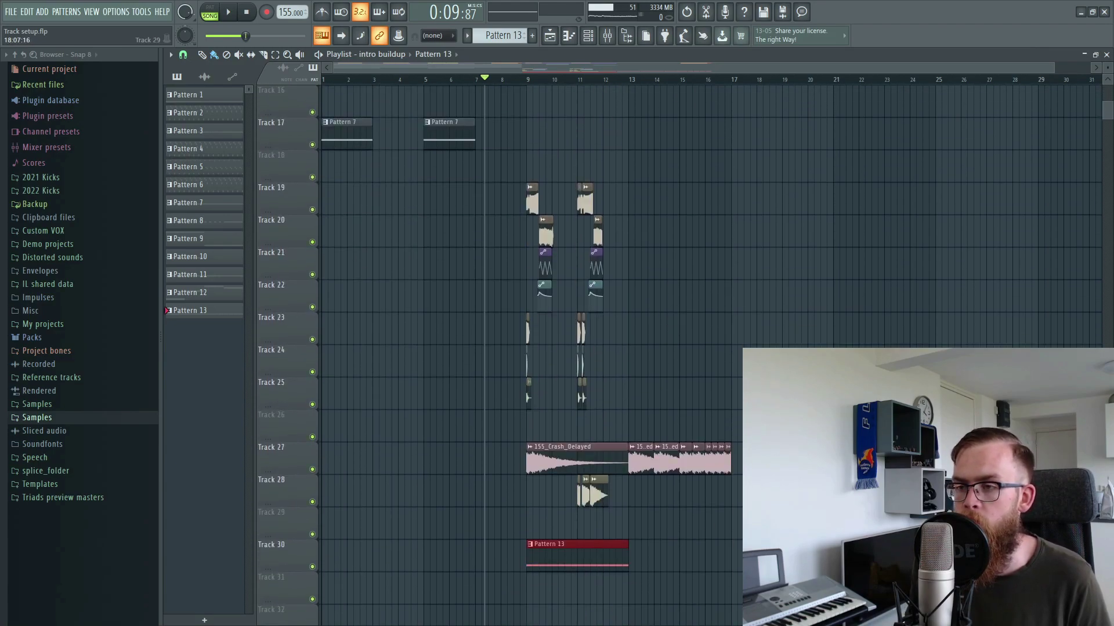
Step: Play the arrangement and route the Drumazon channel to free mixer track 24
scroll(647, 348, "down", 8)
key("space")
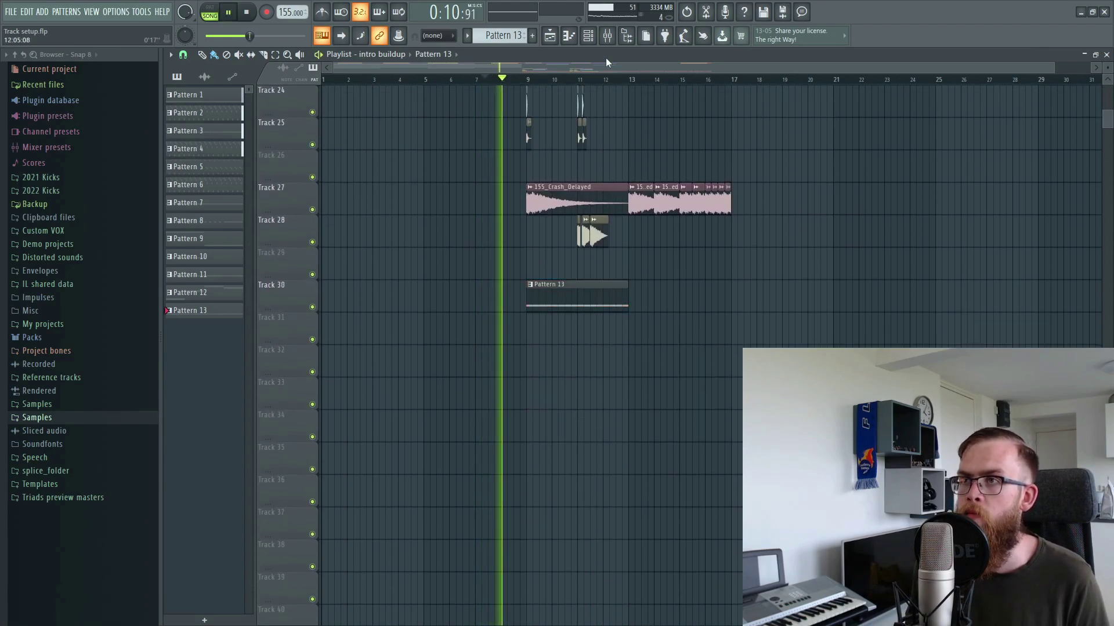
left_click(608, 36)
left_click(588, 36)
left_click(248, 381)
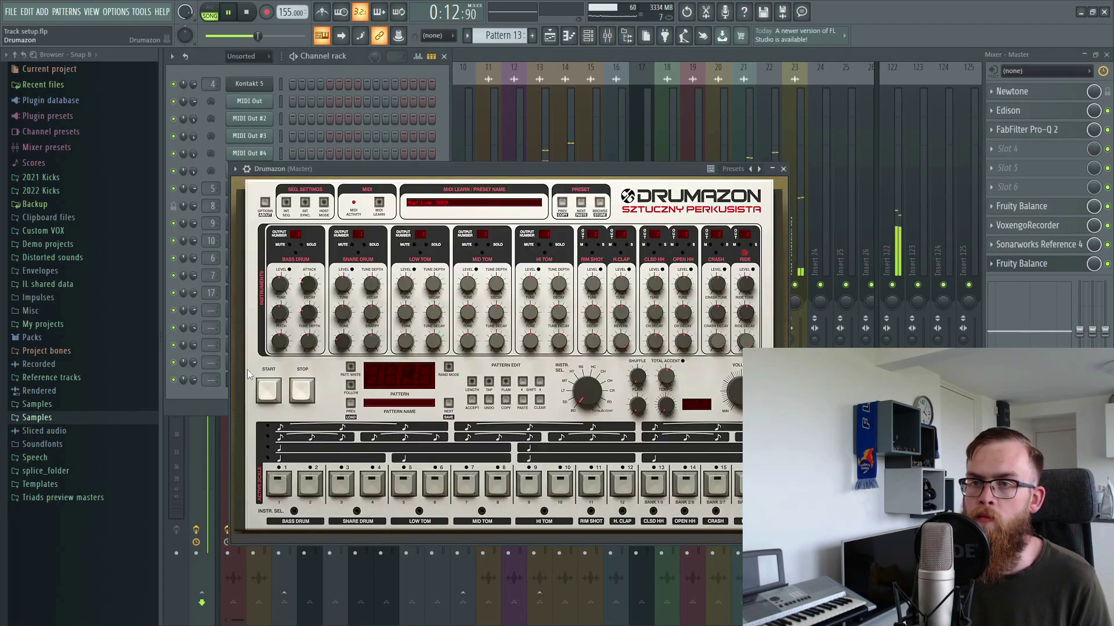
left_click(246, 169)
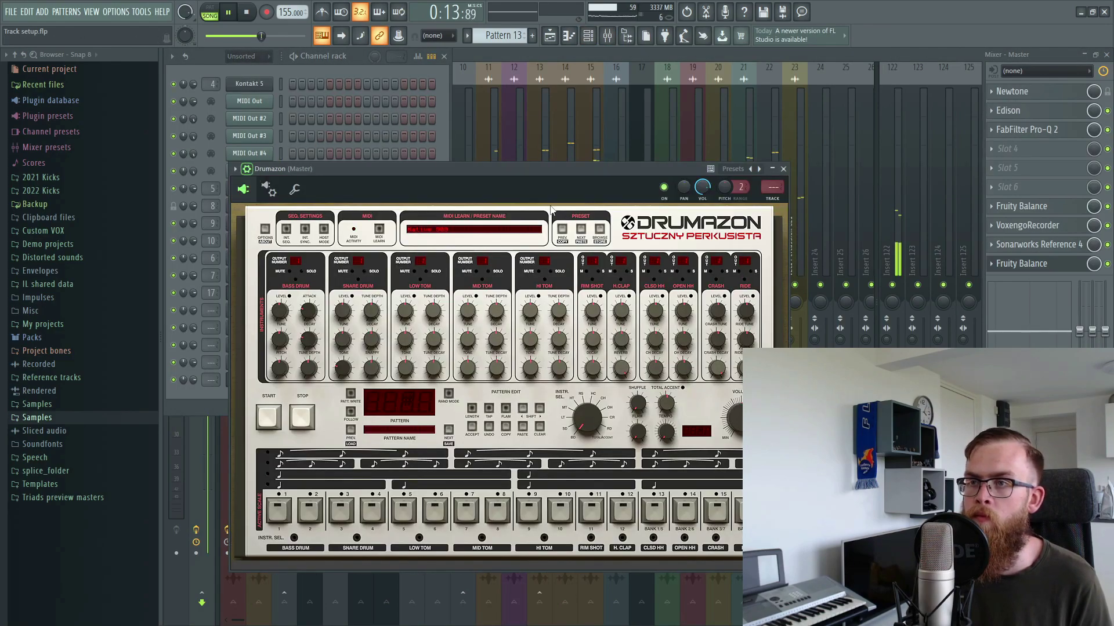
left_click(773, 188)
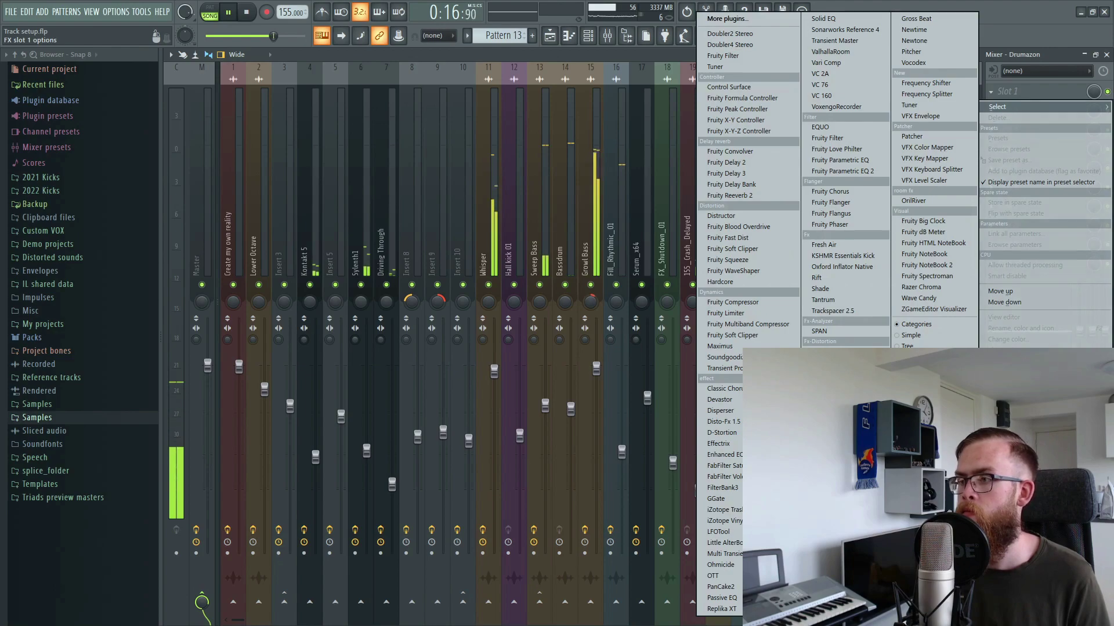
Step: Add FabFilter Pro-Q 2 to the Drumazon mixer track with a 24 dB/oct low cut at about 233 Hz and Q 0.834
left_click(835, 446)
double_click(339, 249)
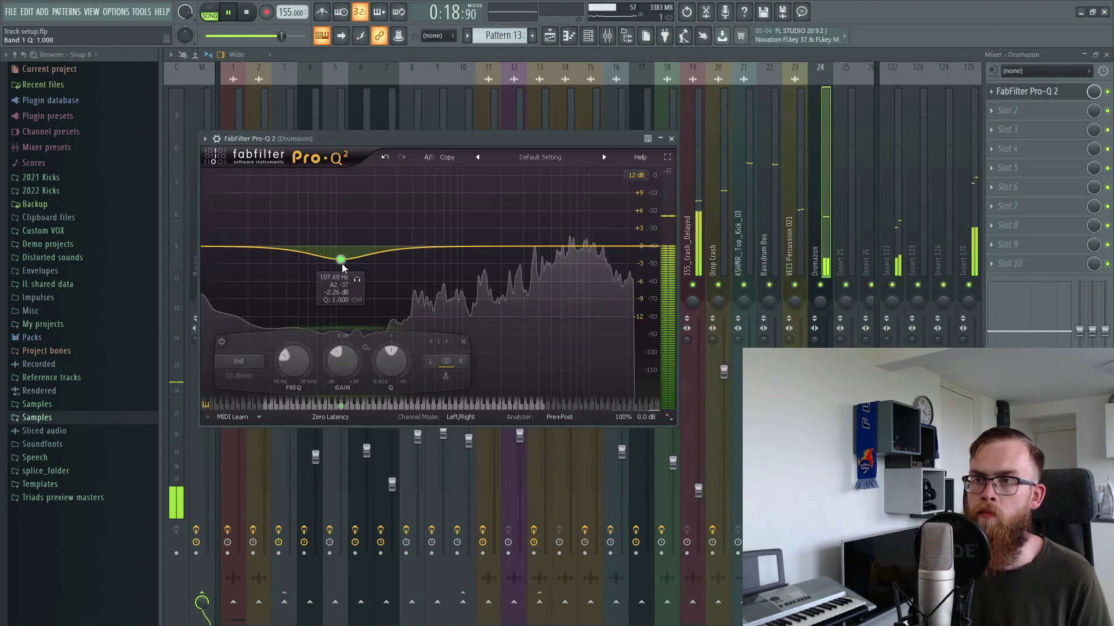
left_click(238, 361)
left_click(249, 398)
key("space")
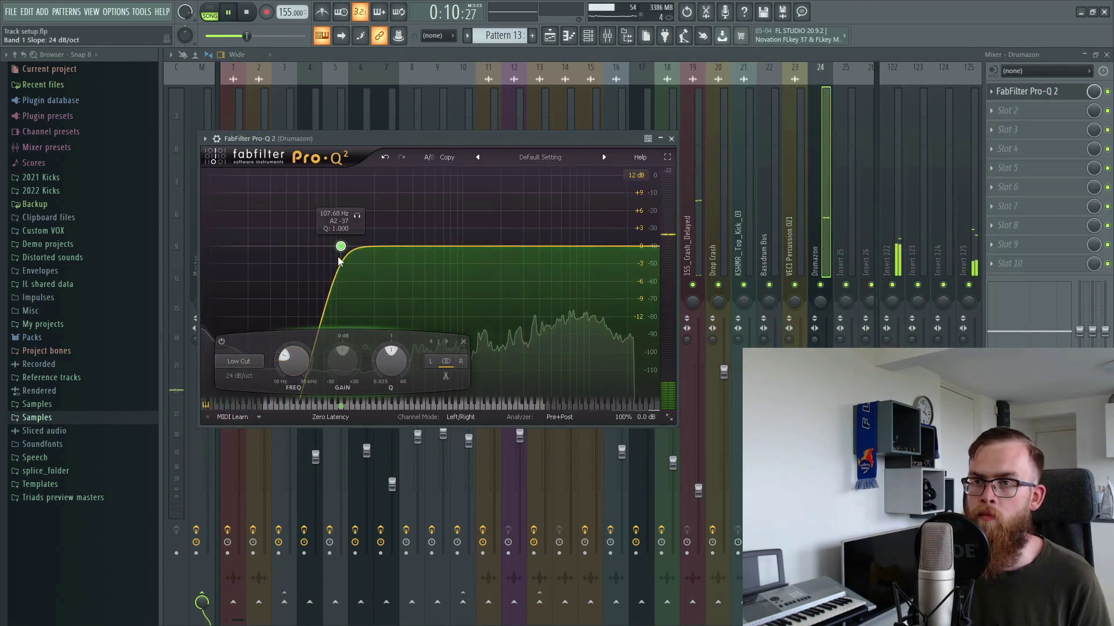
left_click_drag(341, 246, 379, 256)
scroll(368, 249, "down", 1)
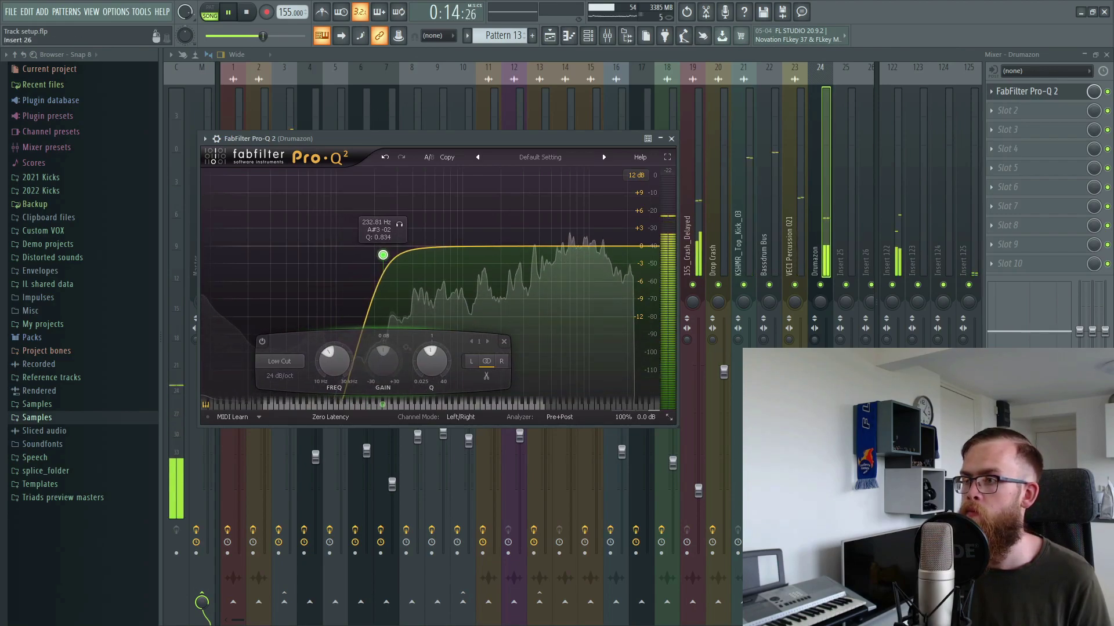
Step: Adjust the Drumazon channel's volume to about 93% during playback, and close its equalizer
key("F6")
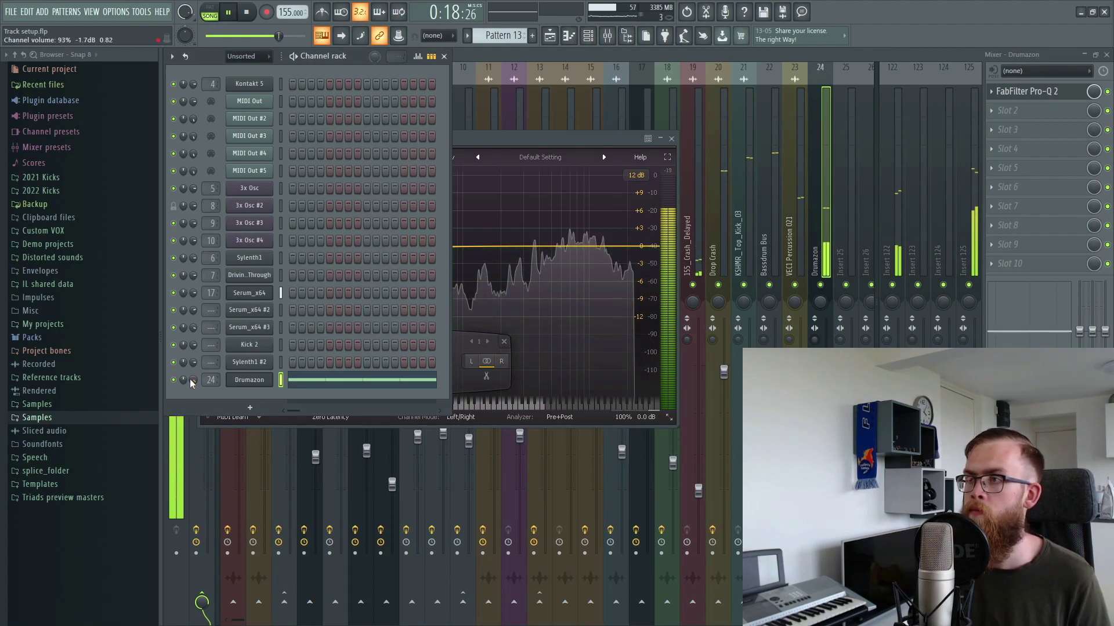
left_click(670, 138)
key("space")
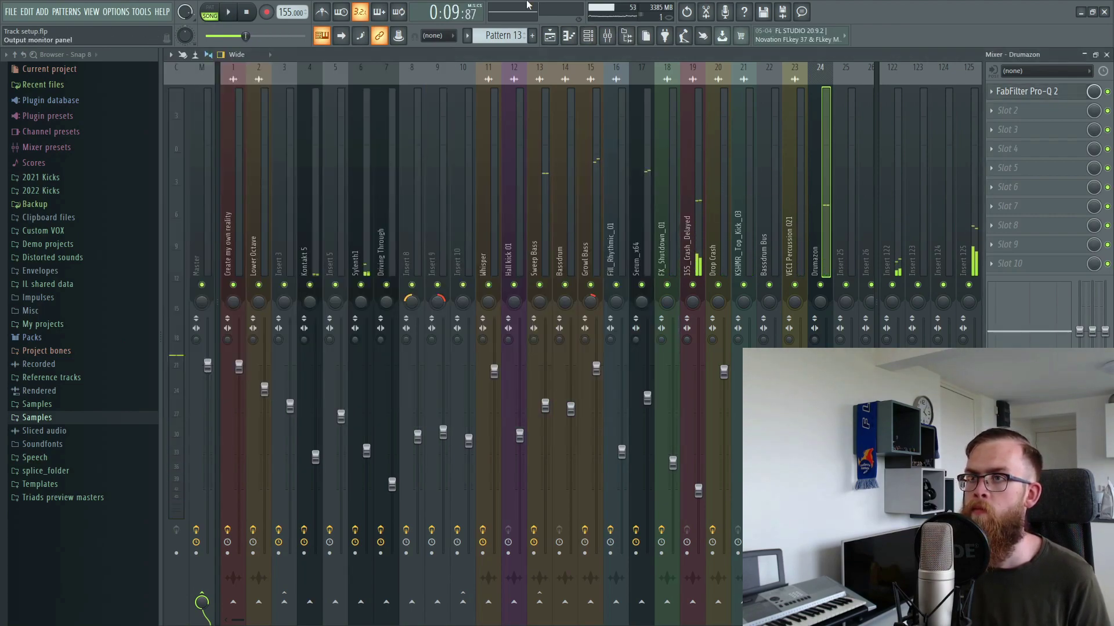
Step: Play back the intro buildup in the playlist to hear the ride pattern with the crash and fills
left_click(555, 37)
scroll(505, 192, "up", 4)
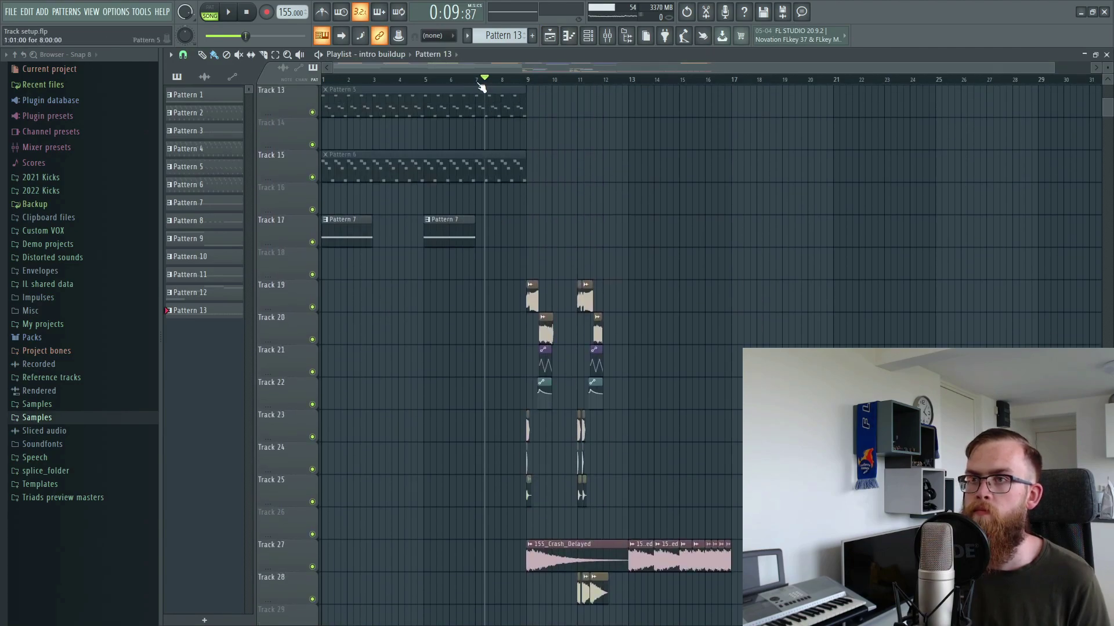
scroll(715, 402, "down", 4)
key("space")
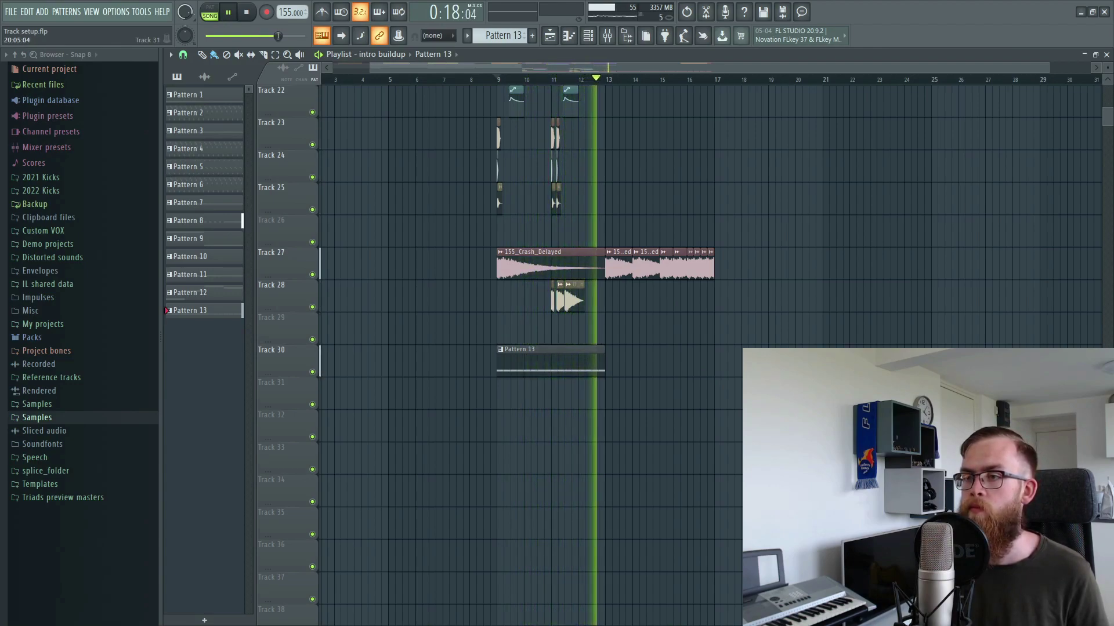
key("space")
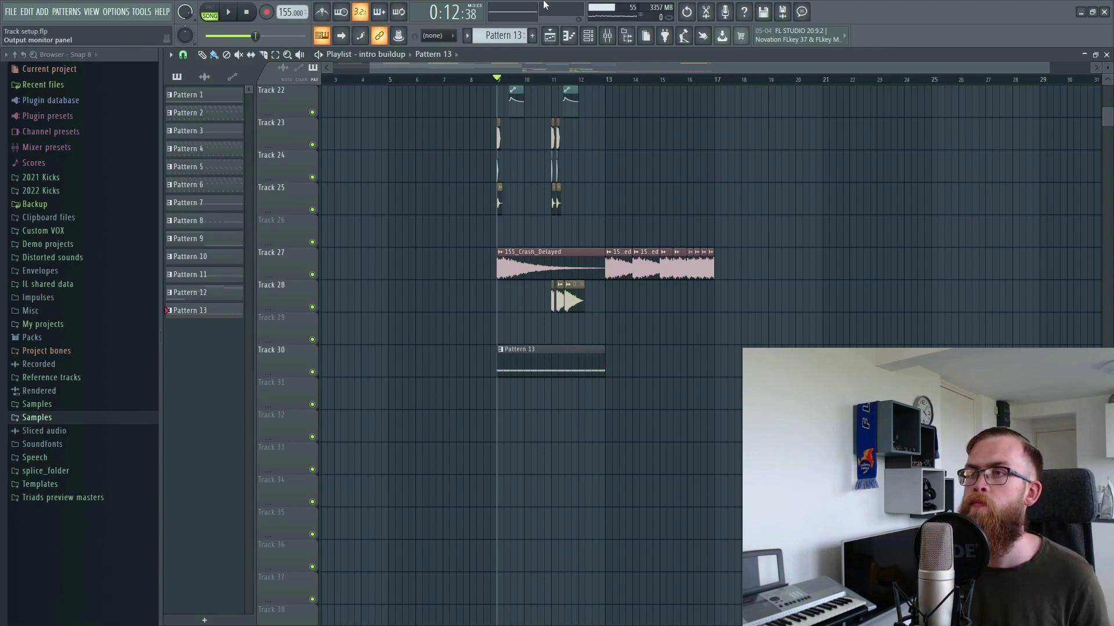
Step: Create Pattern 14 and fill two bars of Drumazon's piano roll with Snare Drum notes, four per bar
left_click(580, 44)
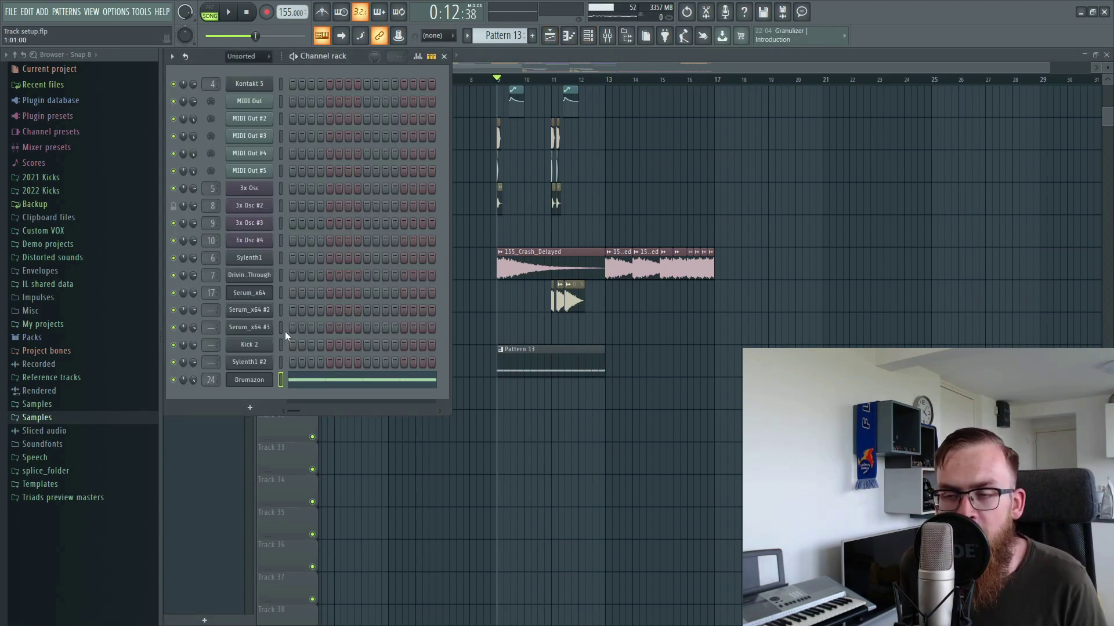
left_click(260, 380)
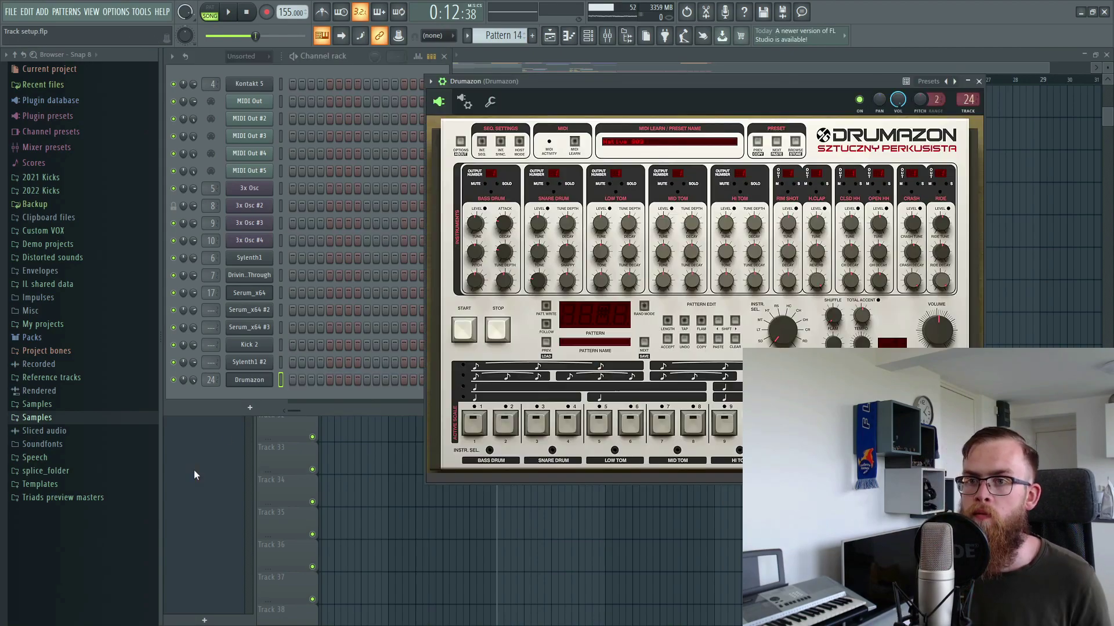
right_click(256, 381)
left_click(343, 377)
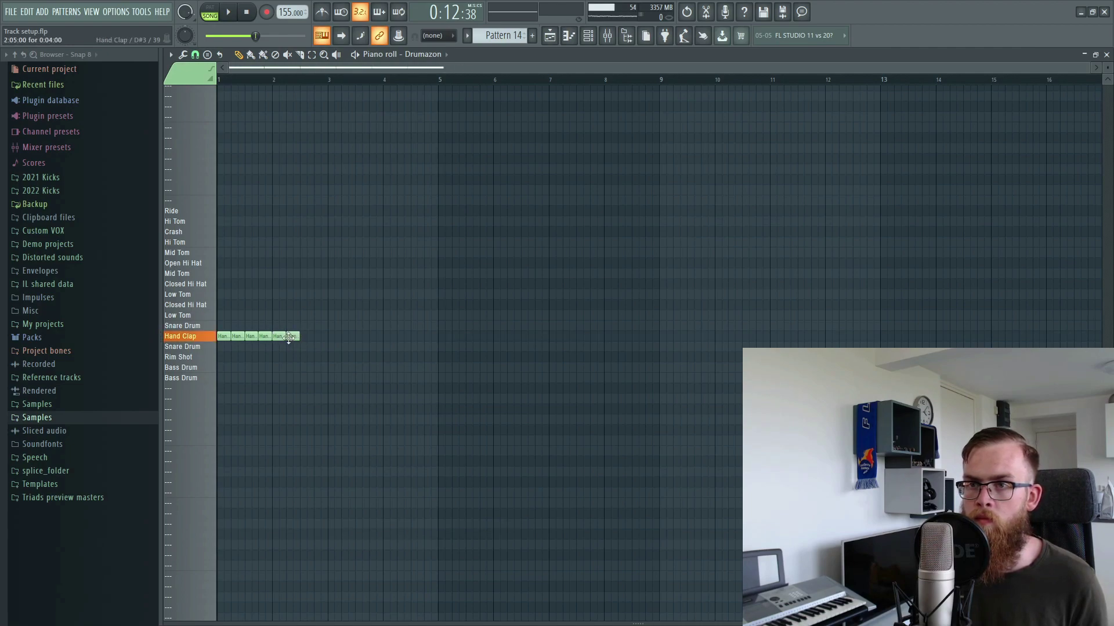
left_click_drag(343, 346, 216, 350)
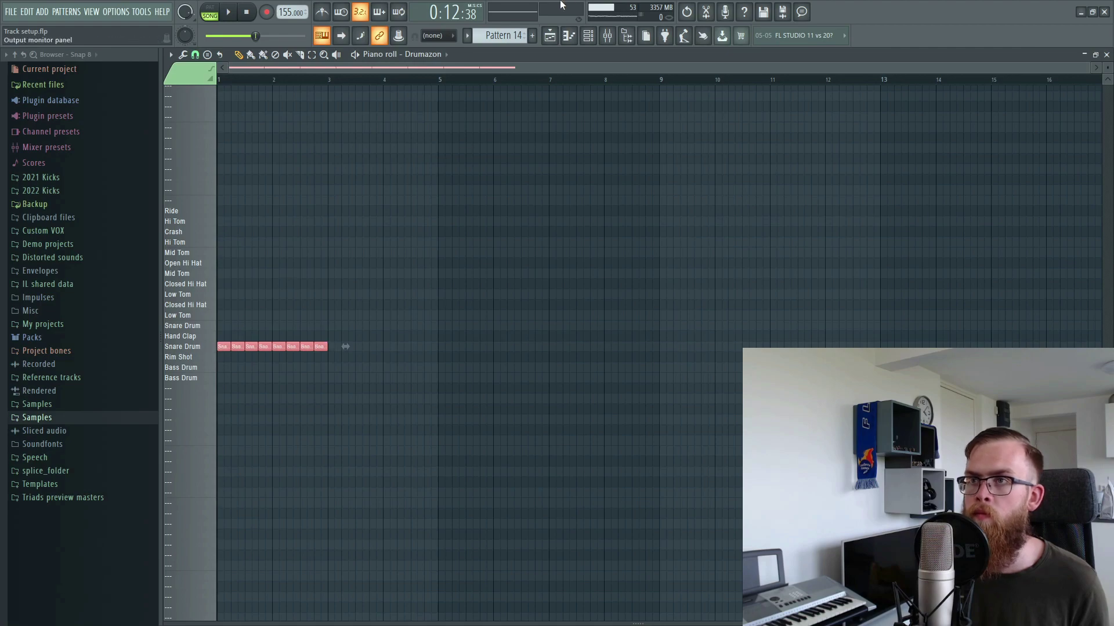
Step: Place Pattern 14 in the playlist on Track 32 at bar 9 and play it back
left_click(550, 35)
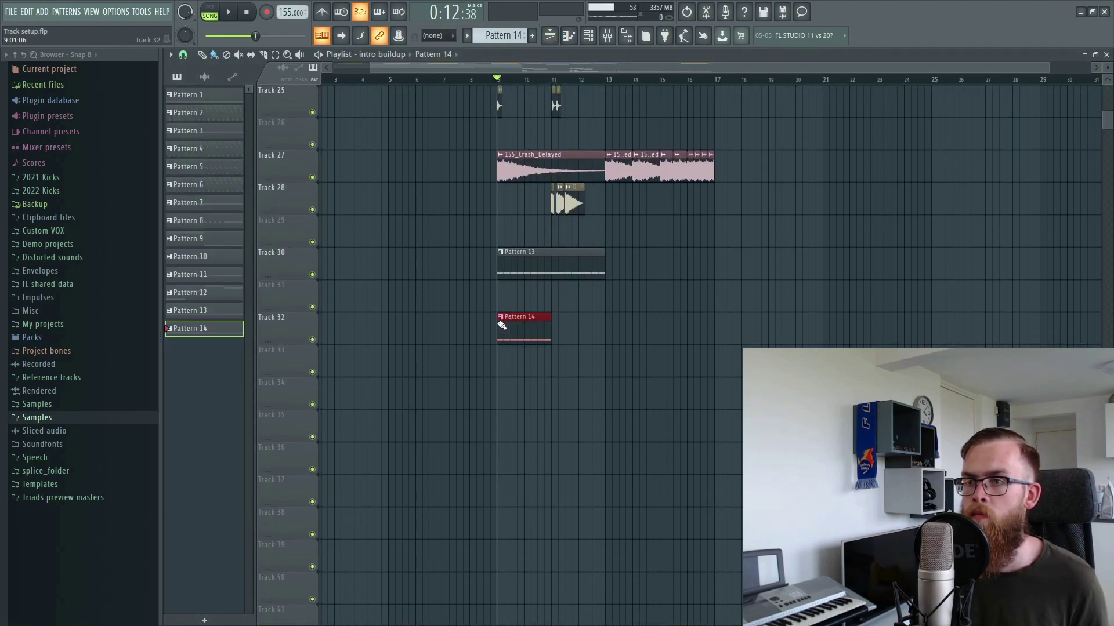
key("space")
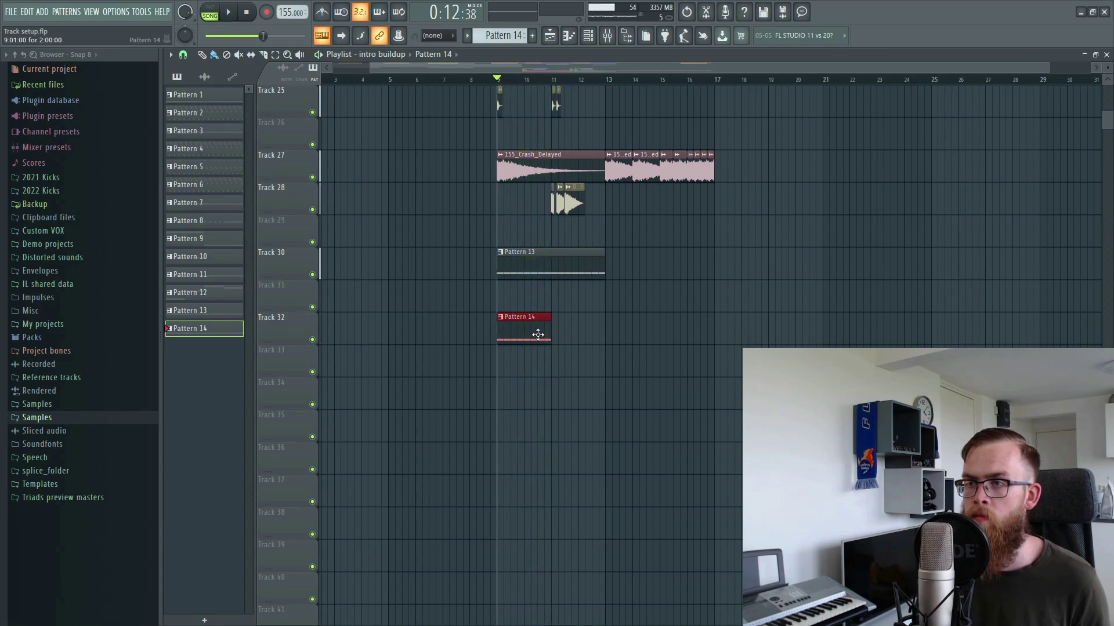
key("space")
Step: Double the density of Pattern 14's Snare Drum notes to eight per bar and extend the line to four bars
double_click(537, 335)
left_click_drag(582, 389, 333, 358)
left_click_drag(494, 351, 229, 348)
key("space")
key("space")
Step: Show the note velocities and draw a rising velocity ramp across the four bars of snare notes, checking it in playback
key("space")
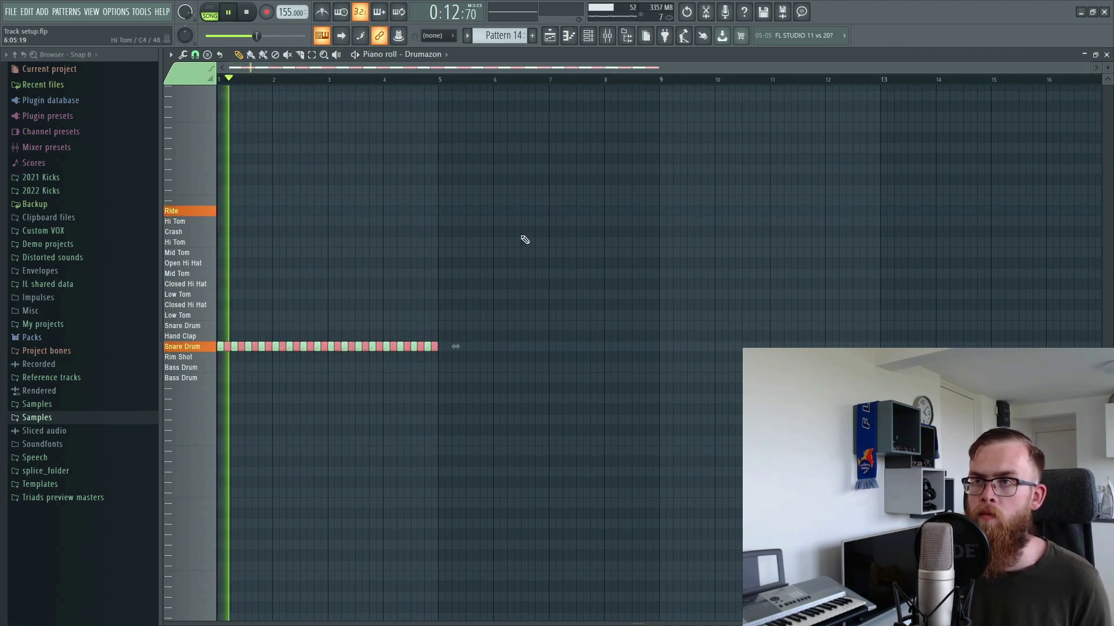
left_click_drag(298, 621, 321, 446)
key("space")
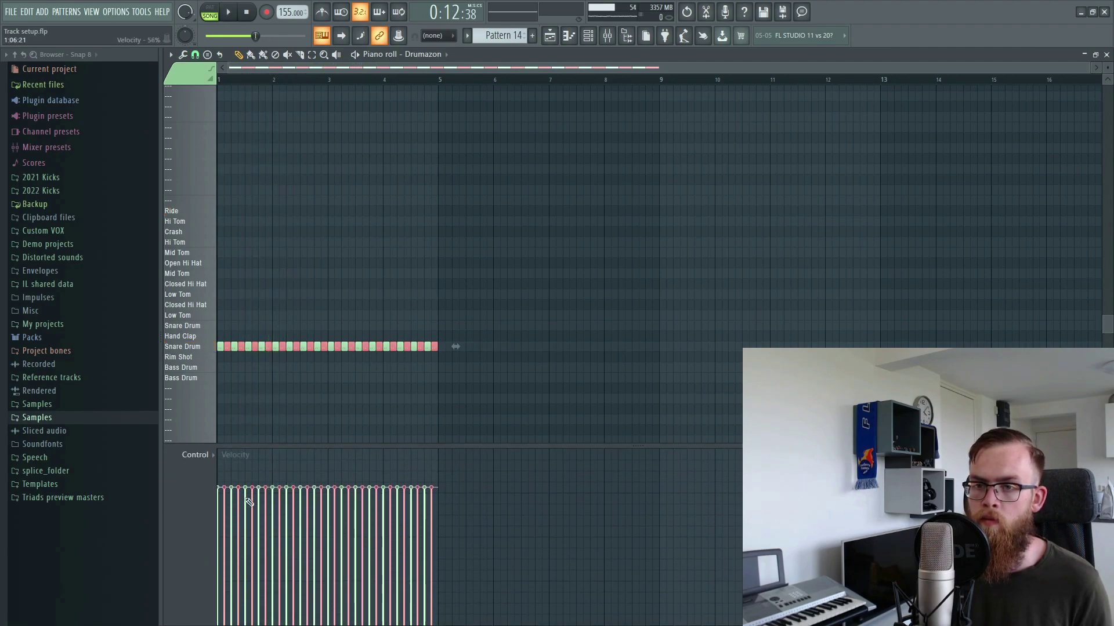
key("ctrl+d")
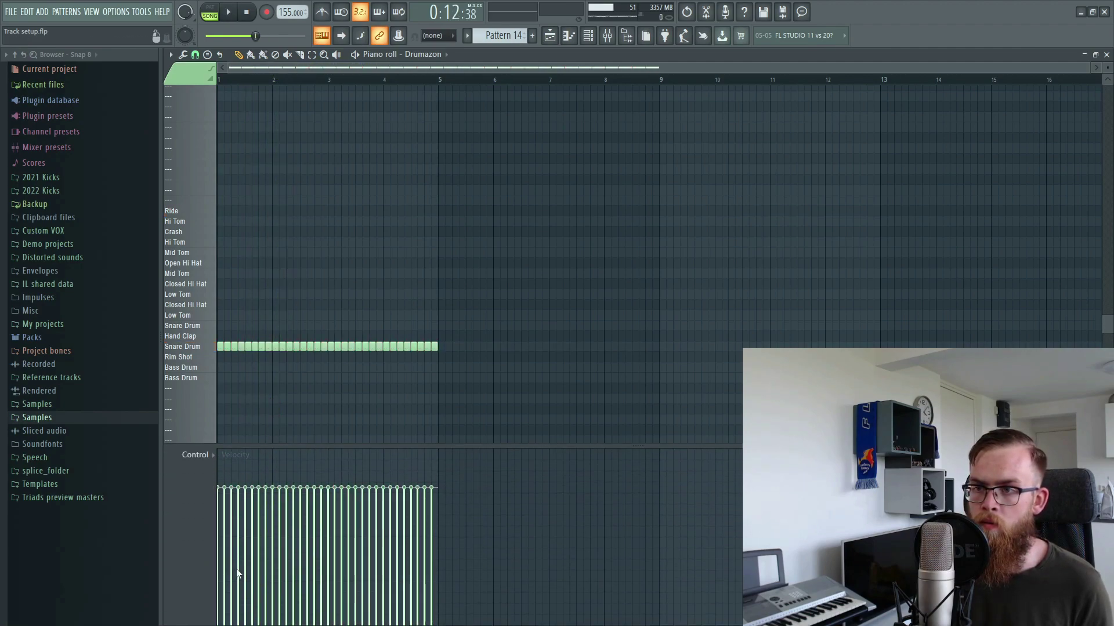
mouse_move(237, 574)
left_mouse_down()
mouse_move(330, 547)
mouse_move(430, 493)
left_mouse_up()
key("space")
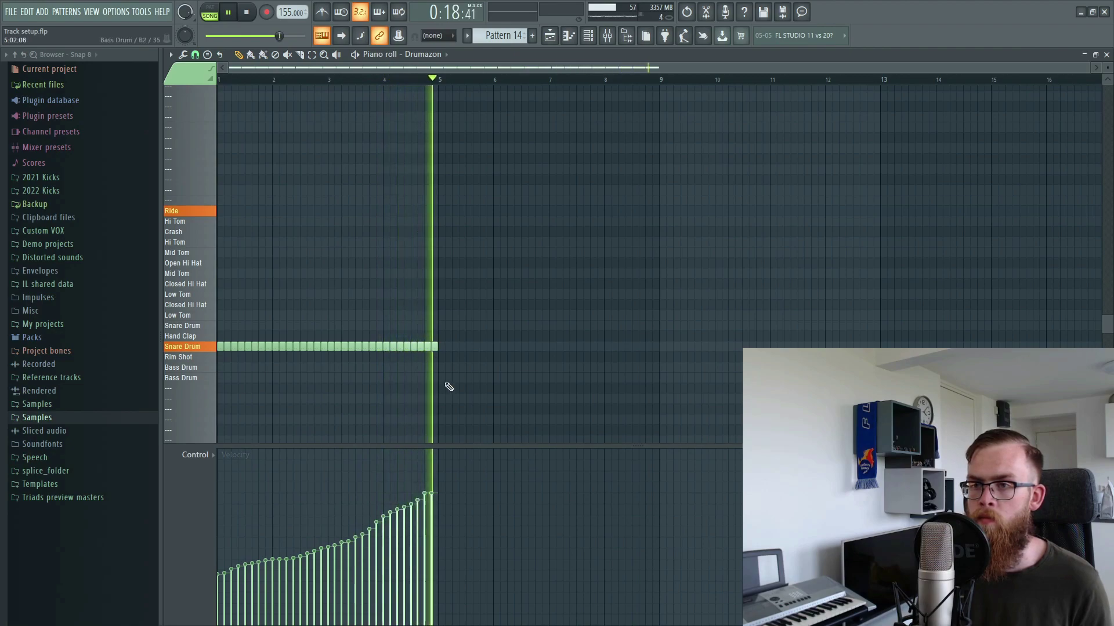
key("space")
Step: Shorten and duplicate the snare notes to make a four-bar roll with sixteen notes per bar, and play it back
left_click_drag(470, 370, 402, 349)
key("ctrl+a")
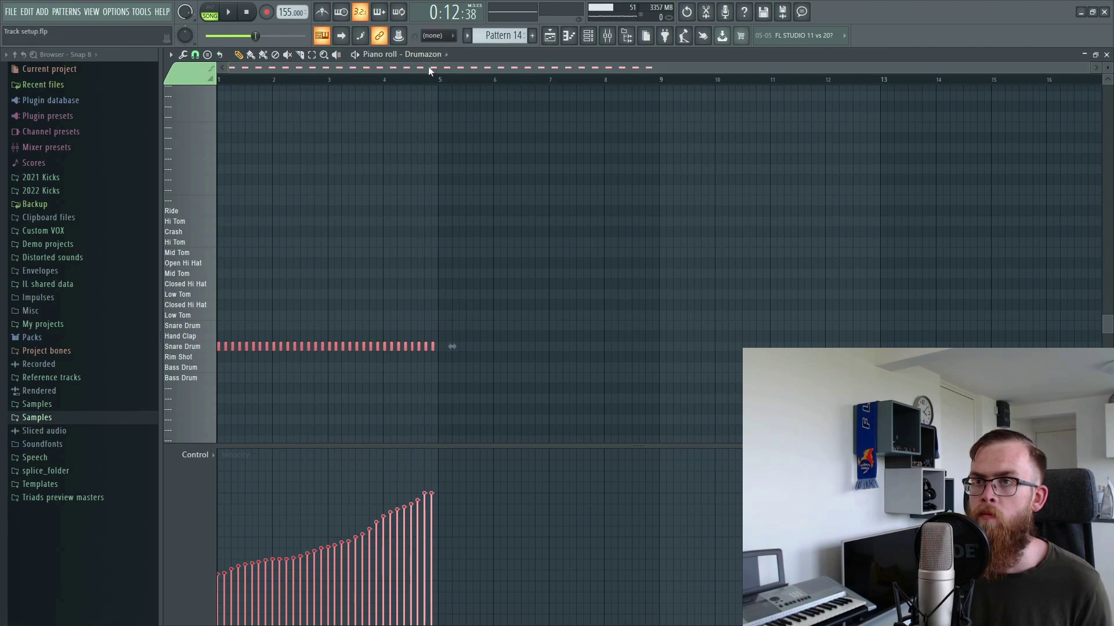
scroll(440, 80, "up", 4)
left_click_drag(601, 347, 615, 350)
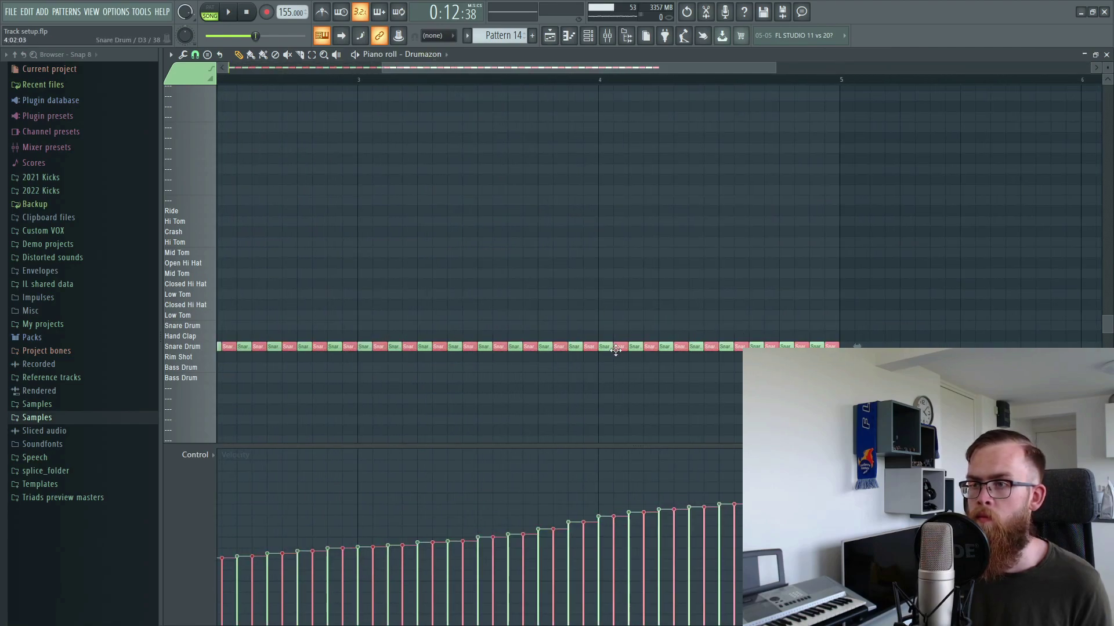
scroll(537, 88, "down", 3)
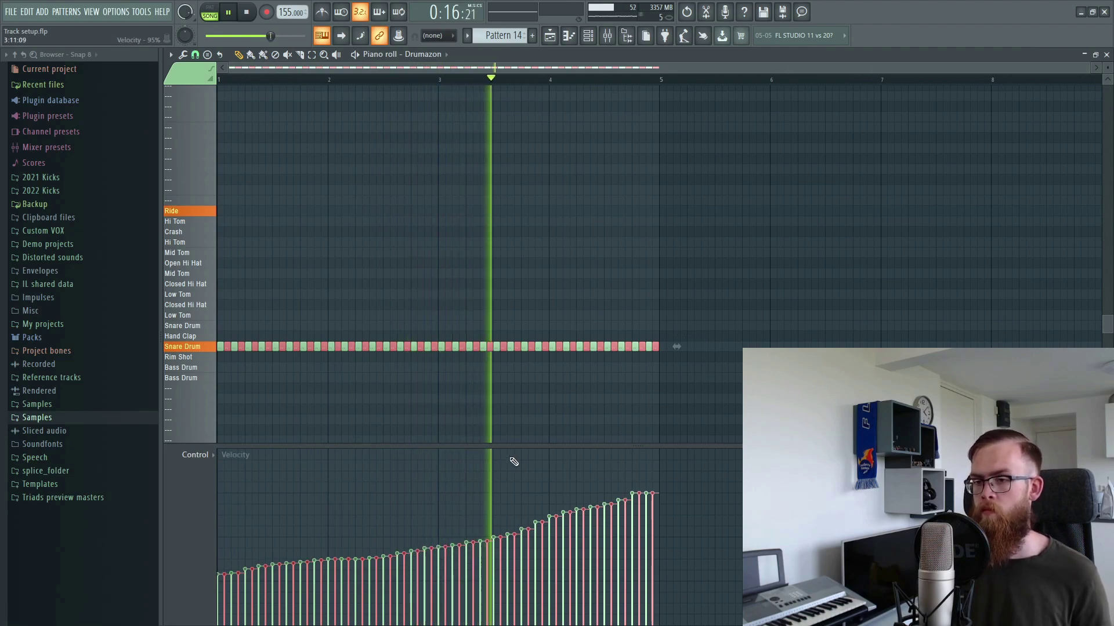
left_click(793, 326, "ctrl")
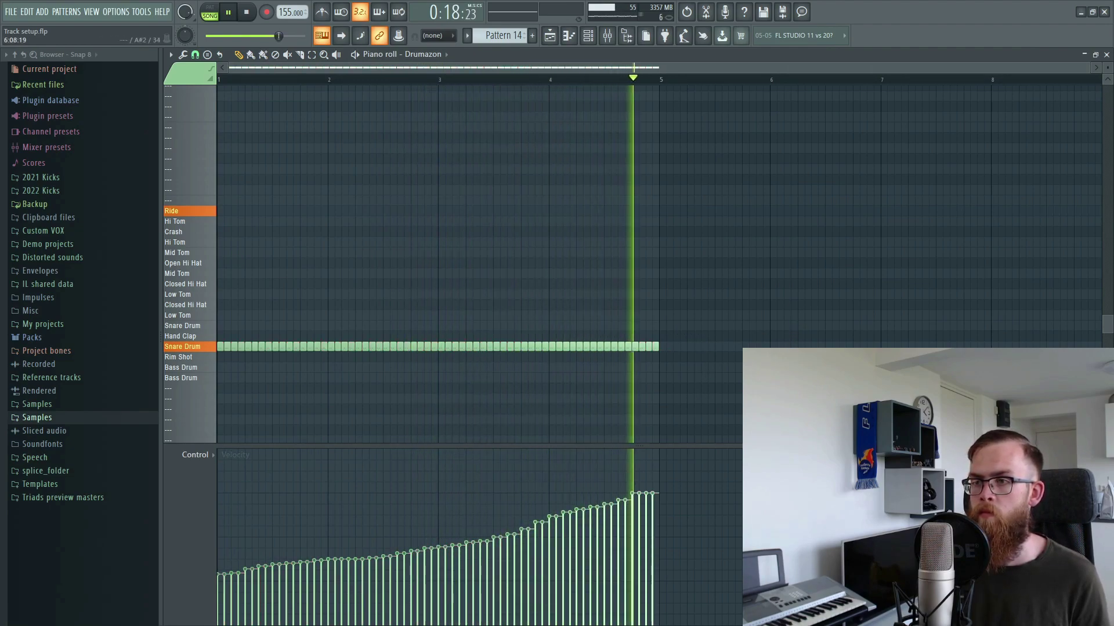
key("space")
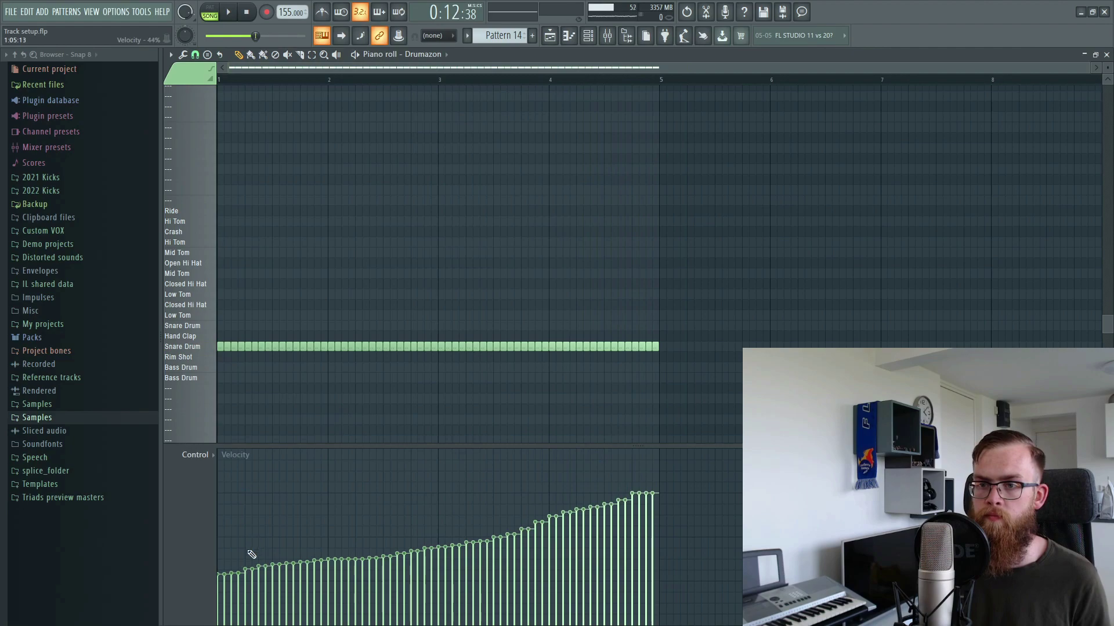
Step: Redraw the snare roll's velocities as a smoother ramp that starts louder, and listen to the result
left_click_drag(256, 550, 585, 502)
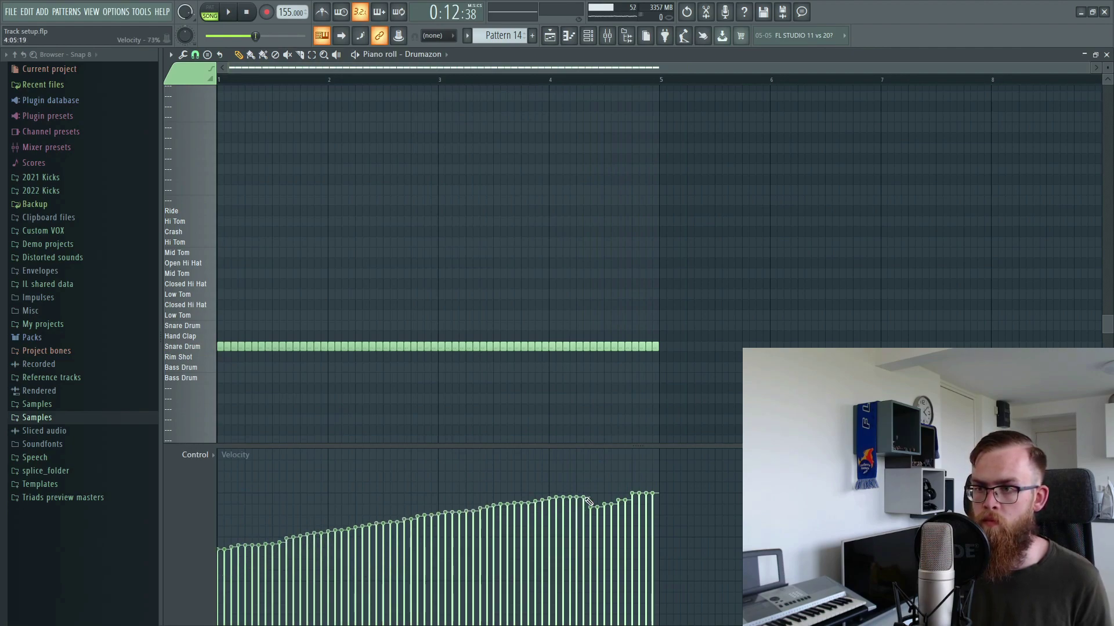
key("space")
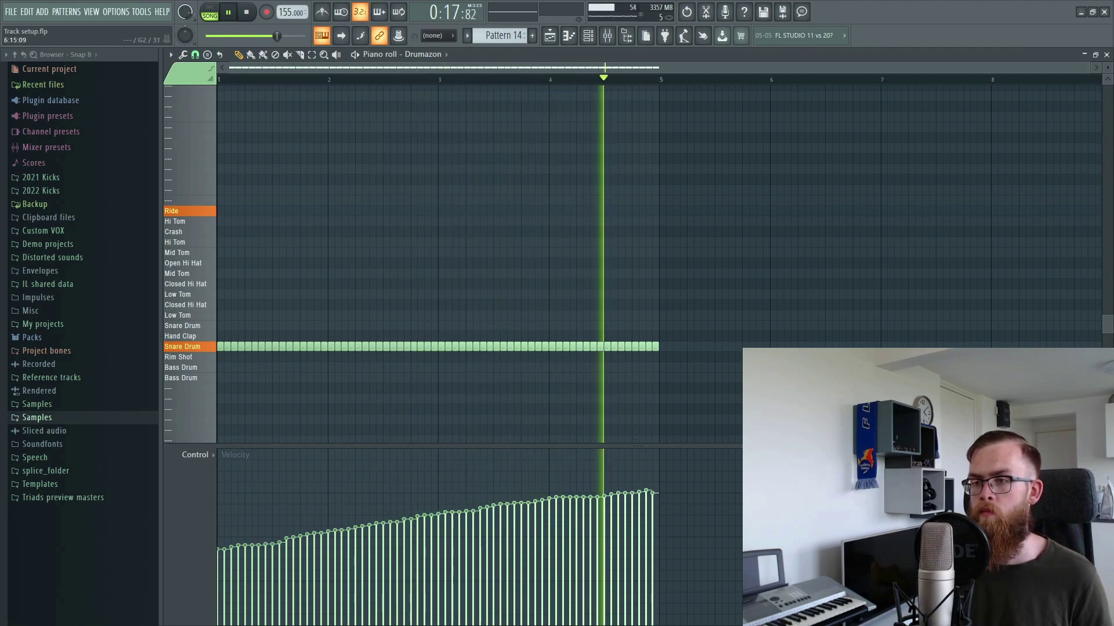
key("space")
Step: Load the saved Snare mixer track state onto Insert 25 and return to the playlist
key("F9")
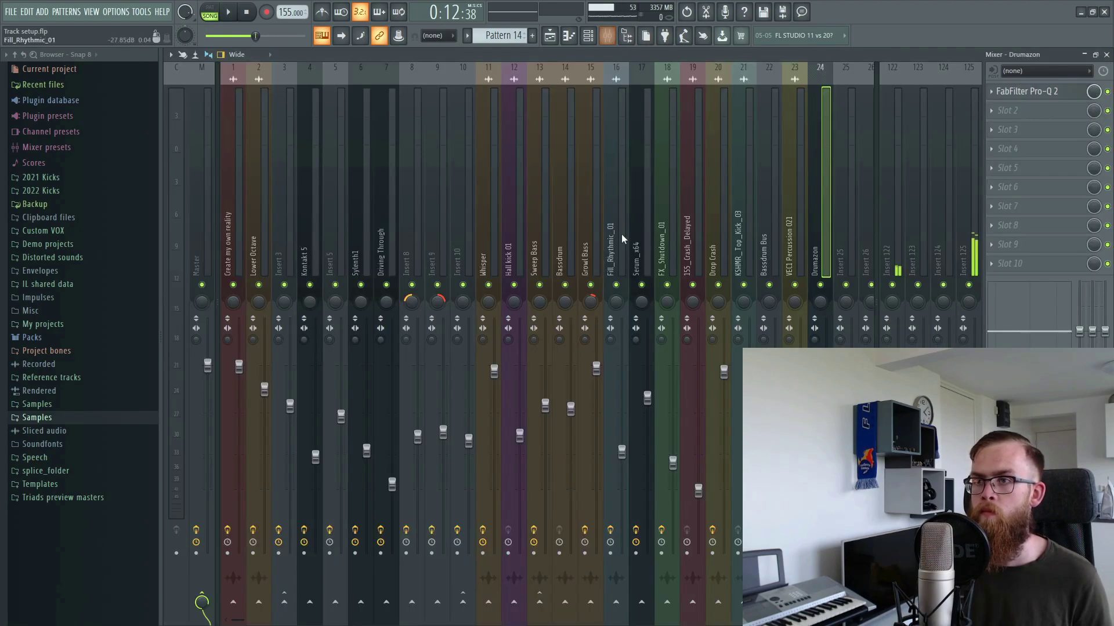
left_click(843, 221)
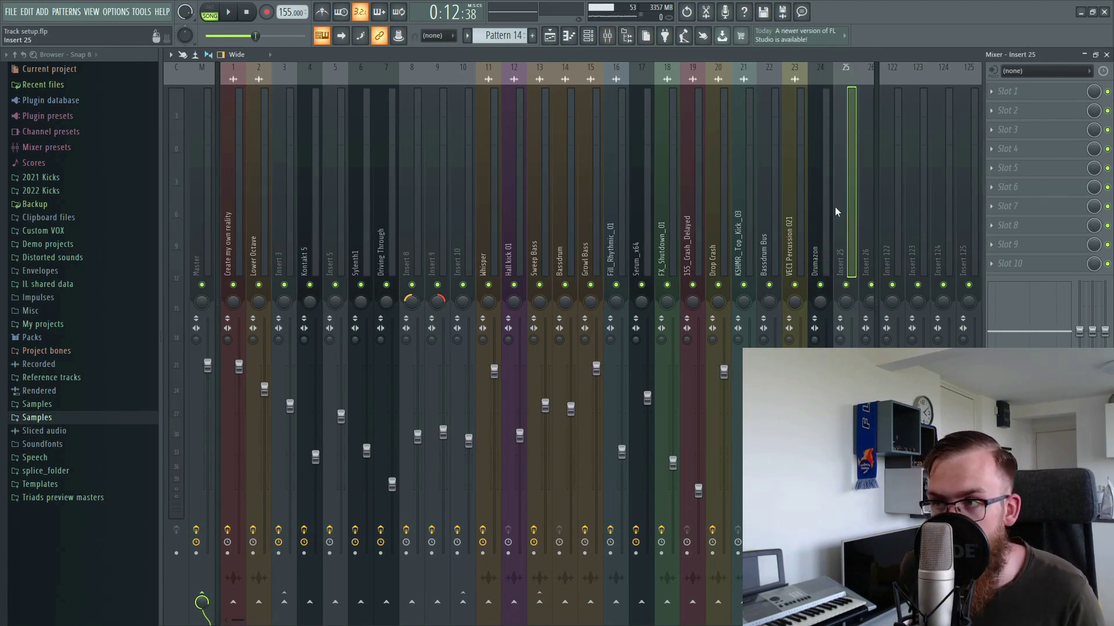
right_click(835, 208)
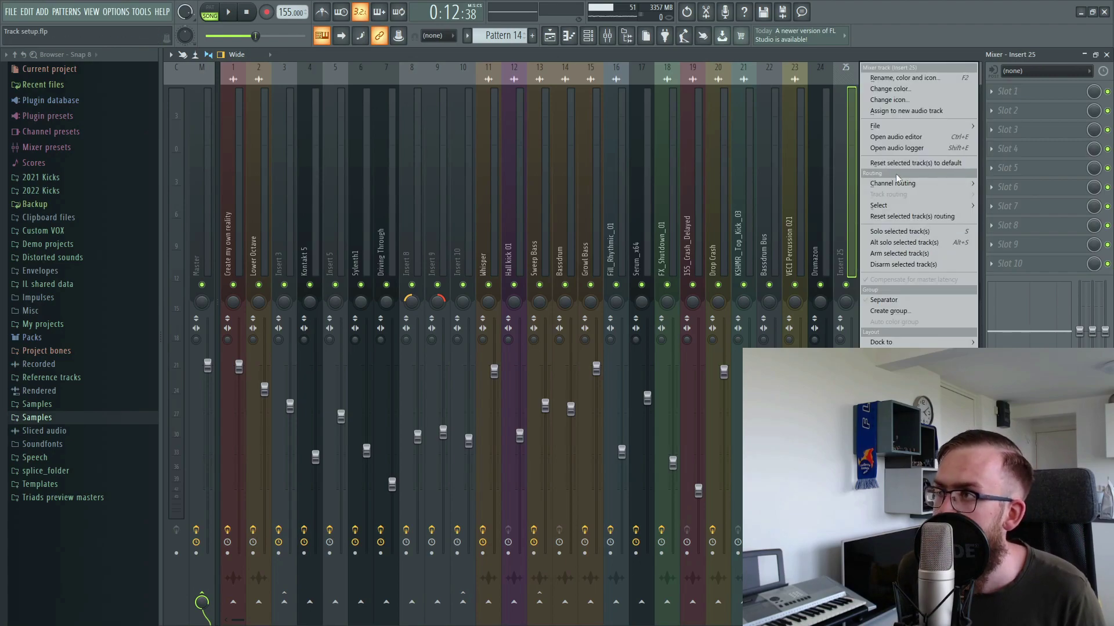
mouse_move(900, 128)
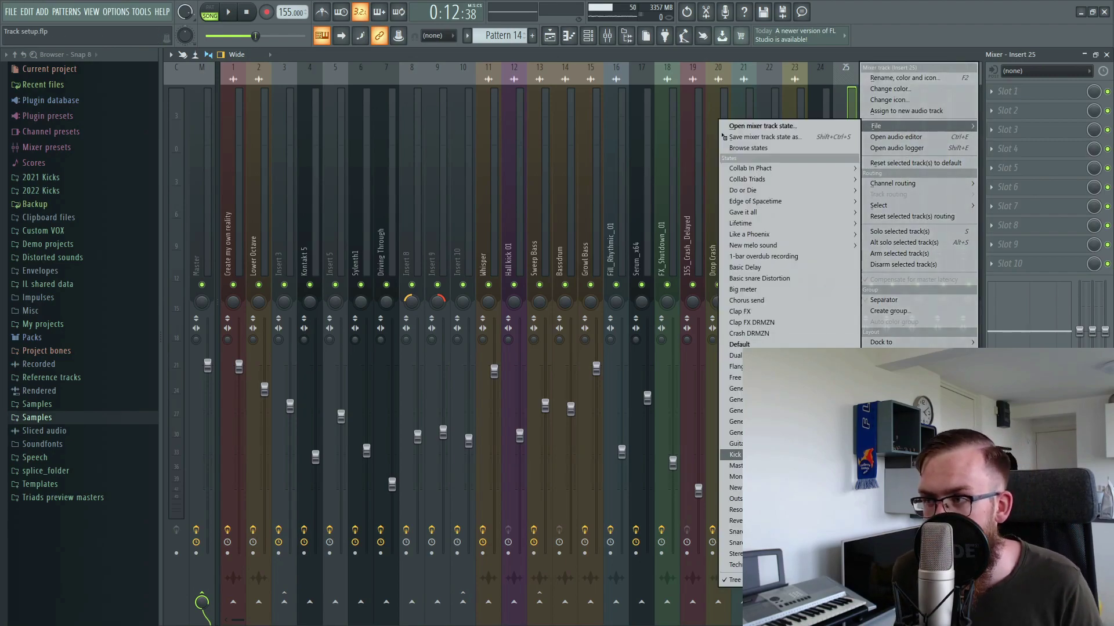
left_click(754, 542)
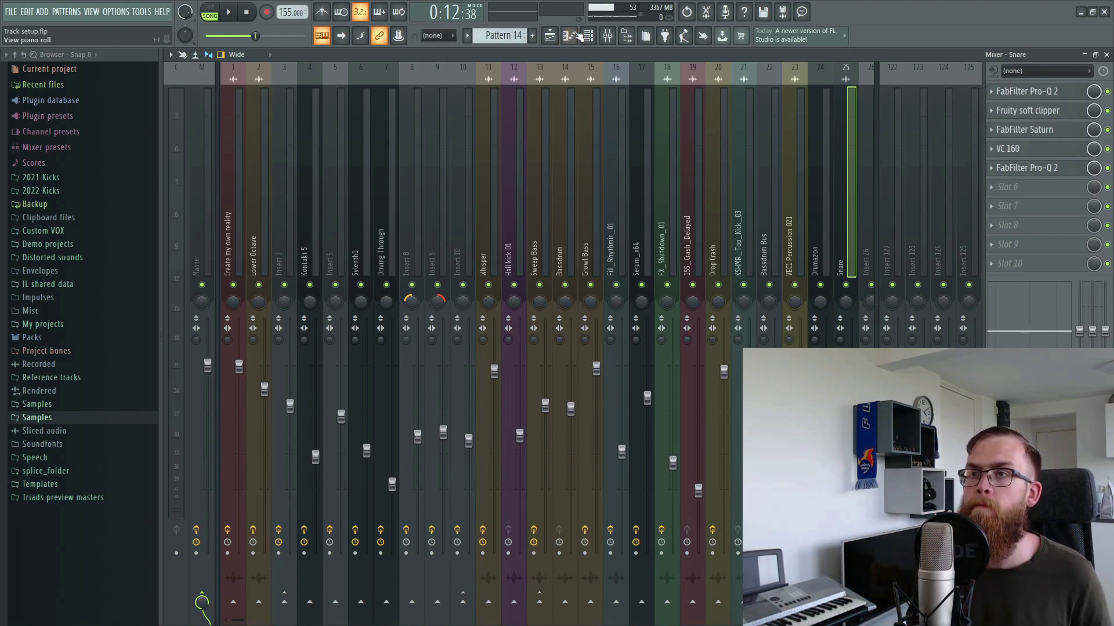
left_click(550, 37)
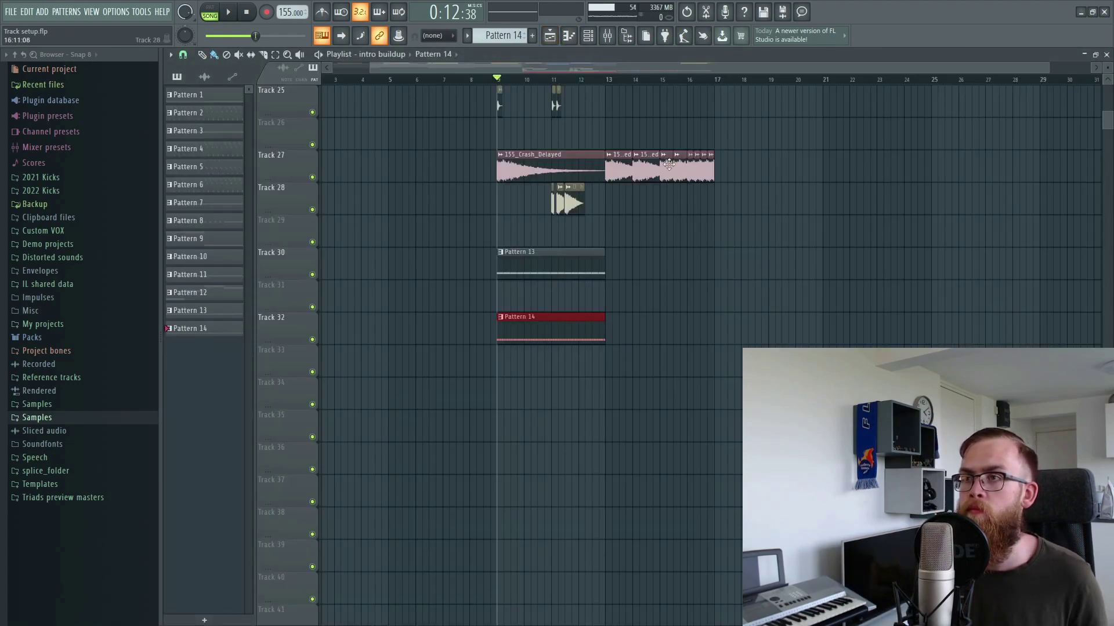
Step: Play back the snare roll with its loaded effects in the mixer and lower the Snare track's fader
left_click(609, 41)
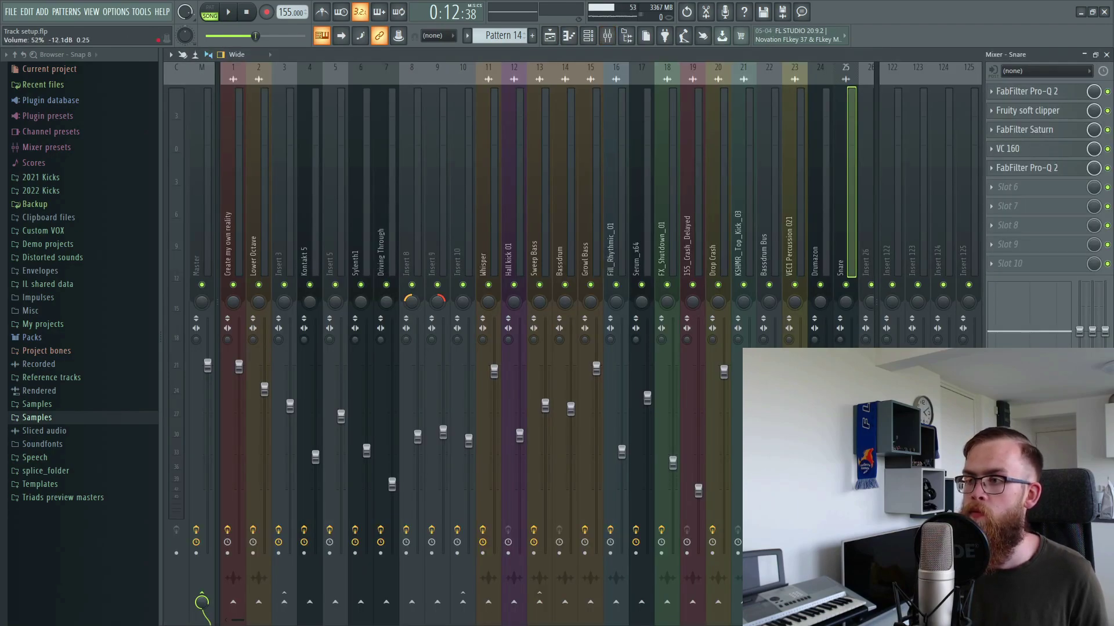
key("space")
key("space")
left_click_drag(243, 622, 341, 622)
key("space")
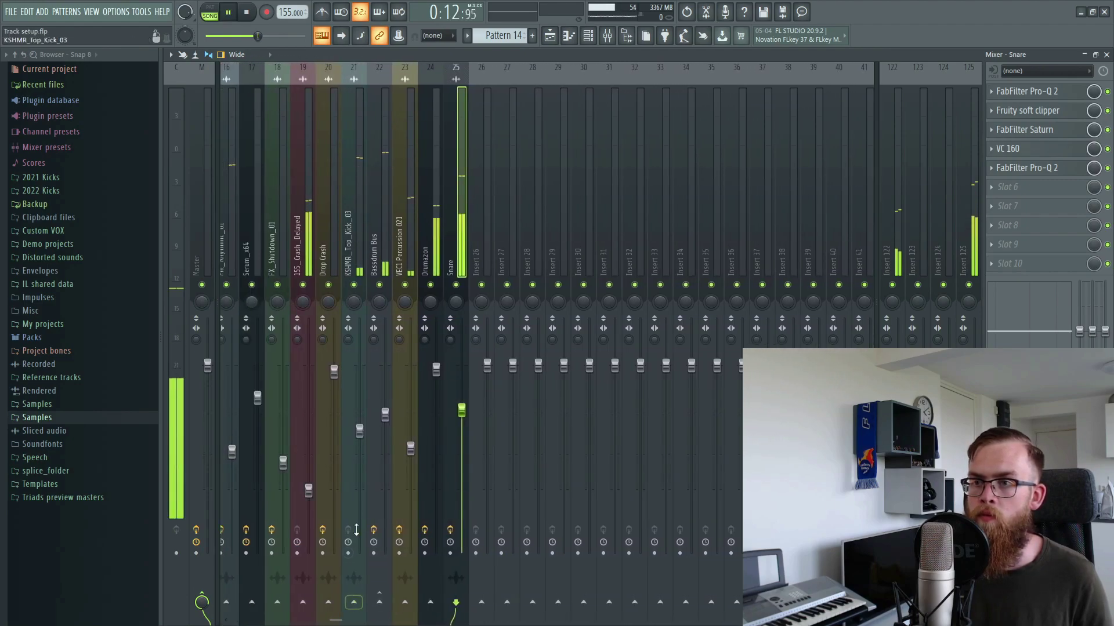
scroll(357, 561, "up", 1)
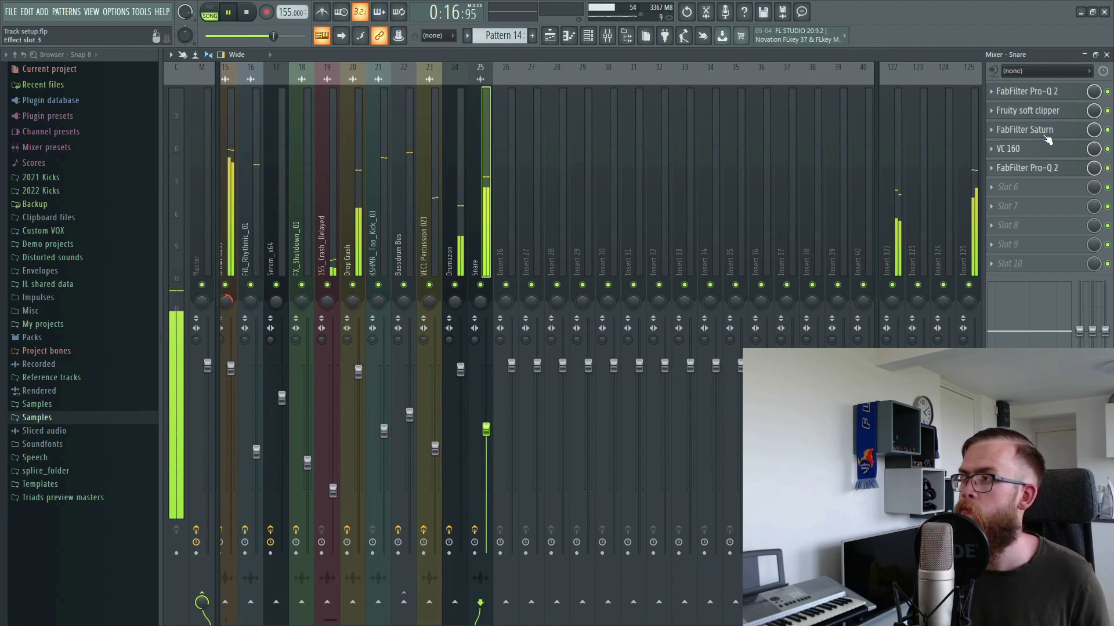
Step: Place a Hall kick 01 clip on Track 4 at bar 13 and shorten it to four bars
left_click(549, 36)
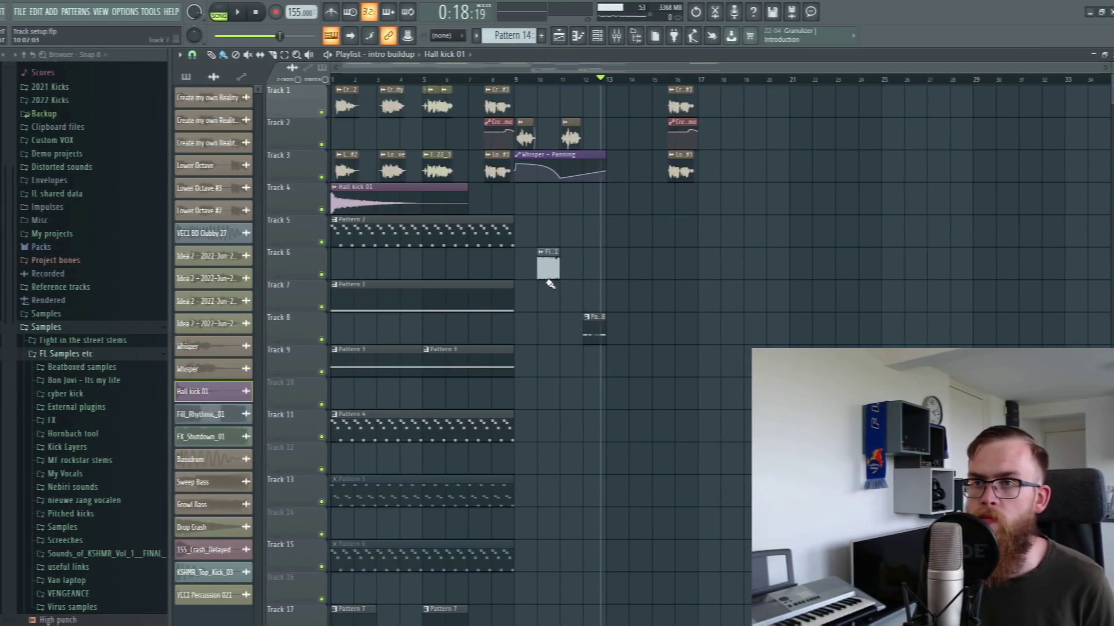
left_click(603, 210)
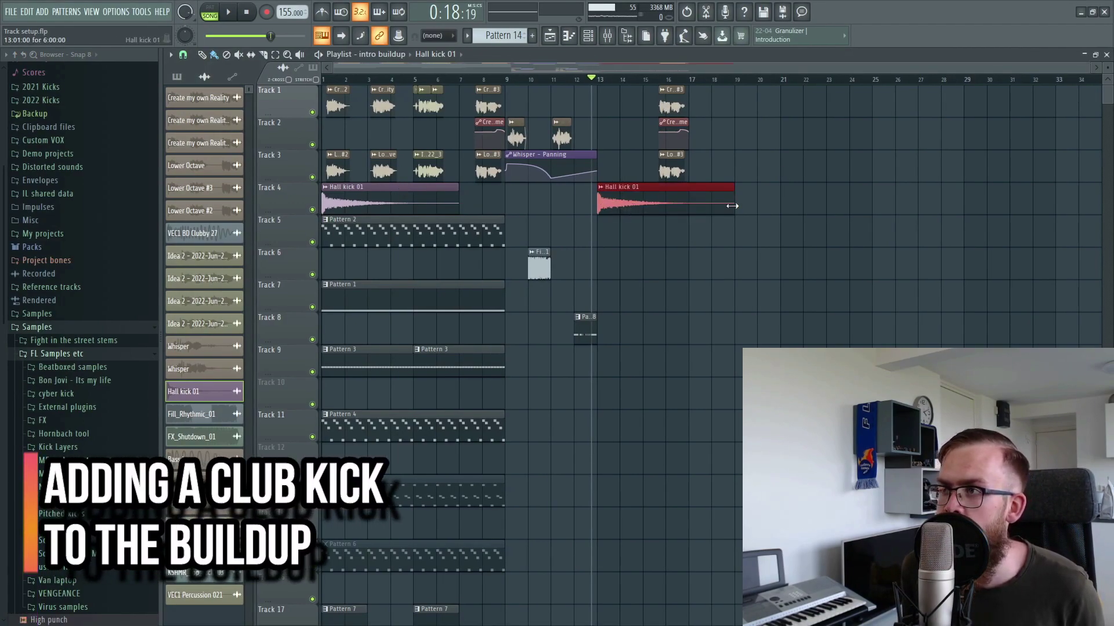
left_click_drag(734, 190, 693, 190)
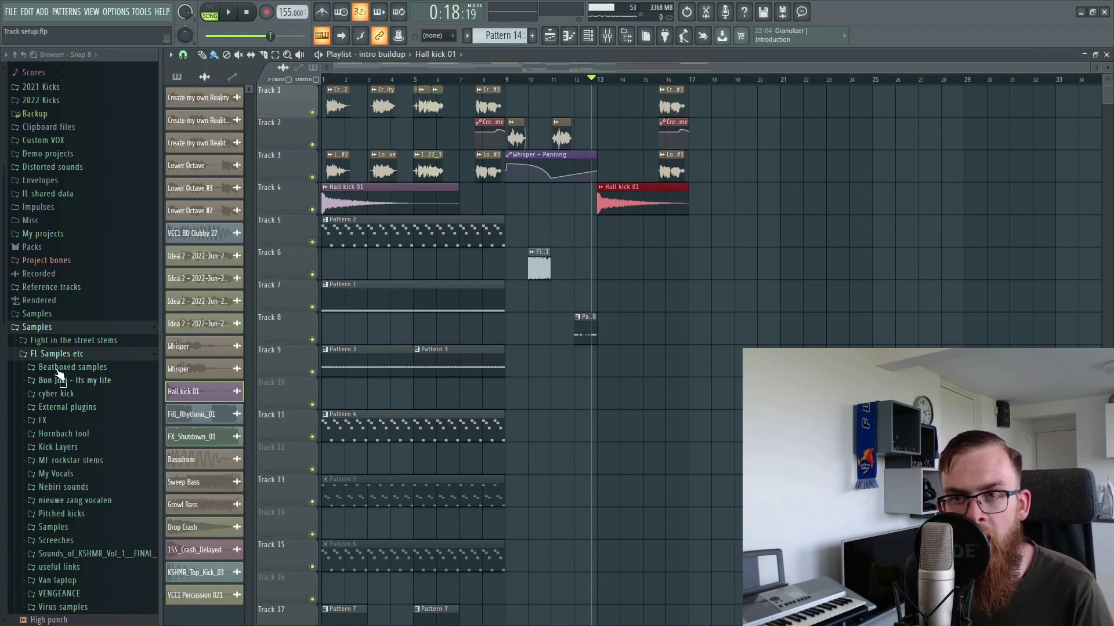
Step: Browse the Vengeance sample folders to Vol.3, then VEC3 Bassdrums, and find the kick VEC3 Bassdrums Clubby 043
left_click(80, 593)
scroll(84, 530, "down", 5)
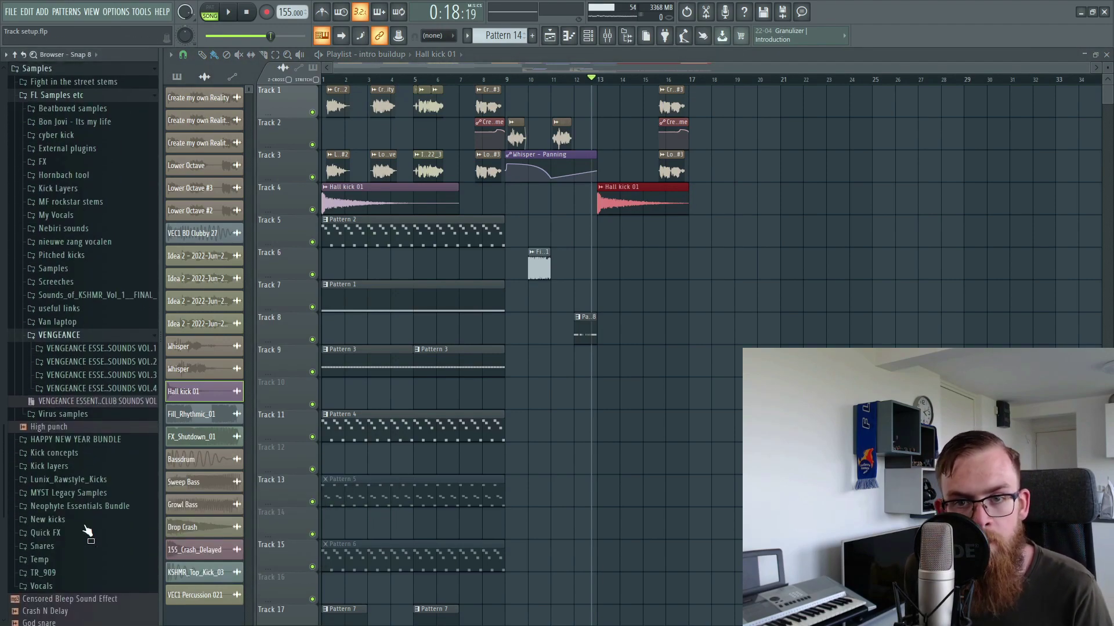
left_click(94, 374)
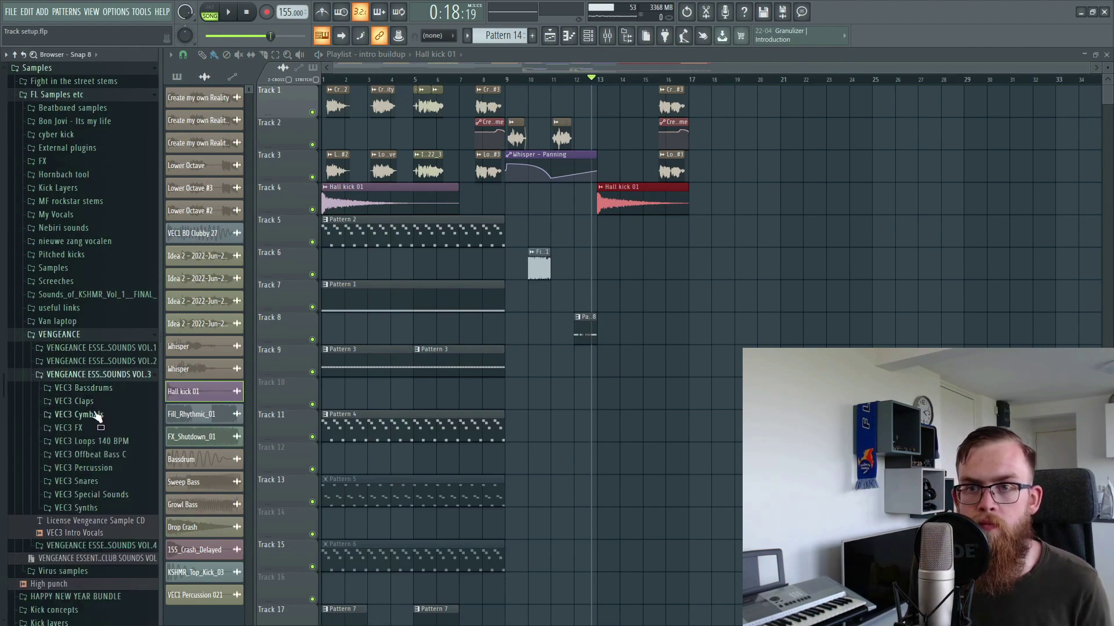
left_click(80, 388)
left_click(92, 414)
scroll(119, 447, "down", 4)
scroll(123, 511, "up", 14)
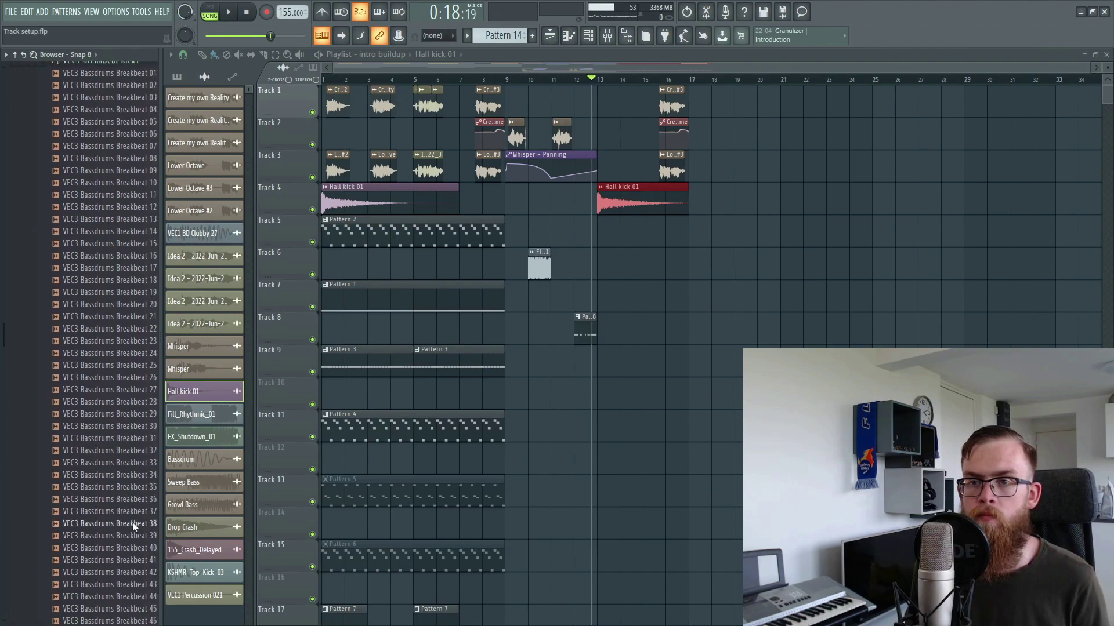
left_click(103, 435)
left_click(104, 447)
scroll(125, 467, "down", 3)
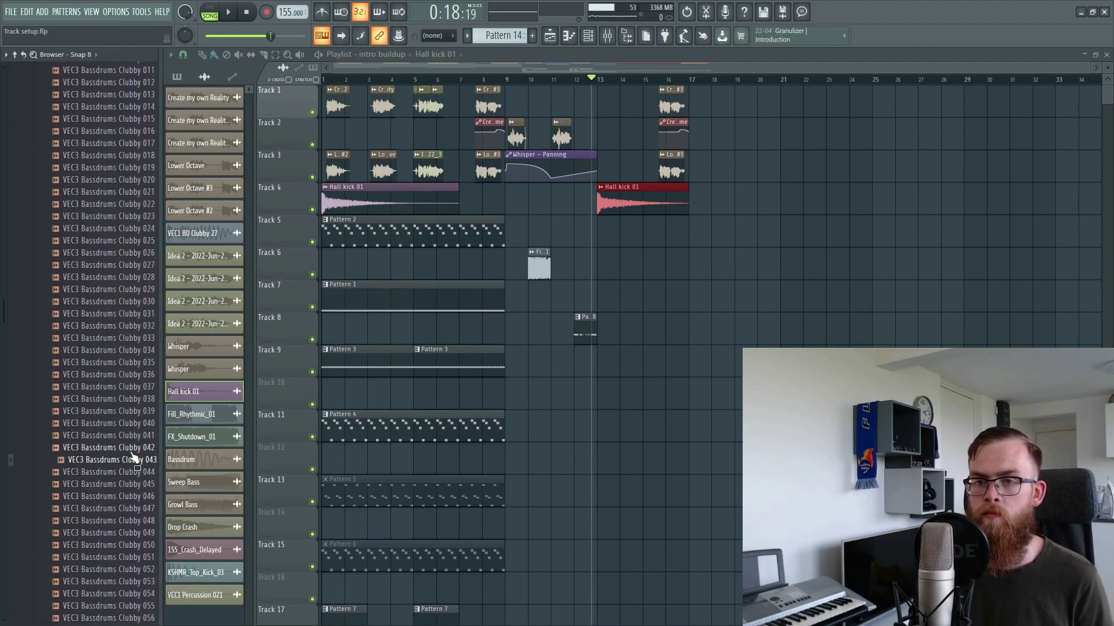
Step: Place VEC3 Bassdrums Clubby 043 near bar 13, move it up to Track 7, and set its channel volume to 56%
left_click_drag(612, 402, 598, 400)
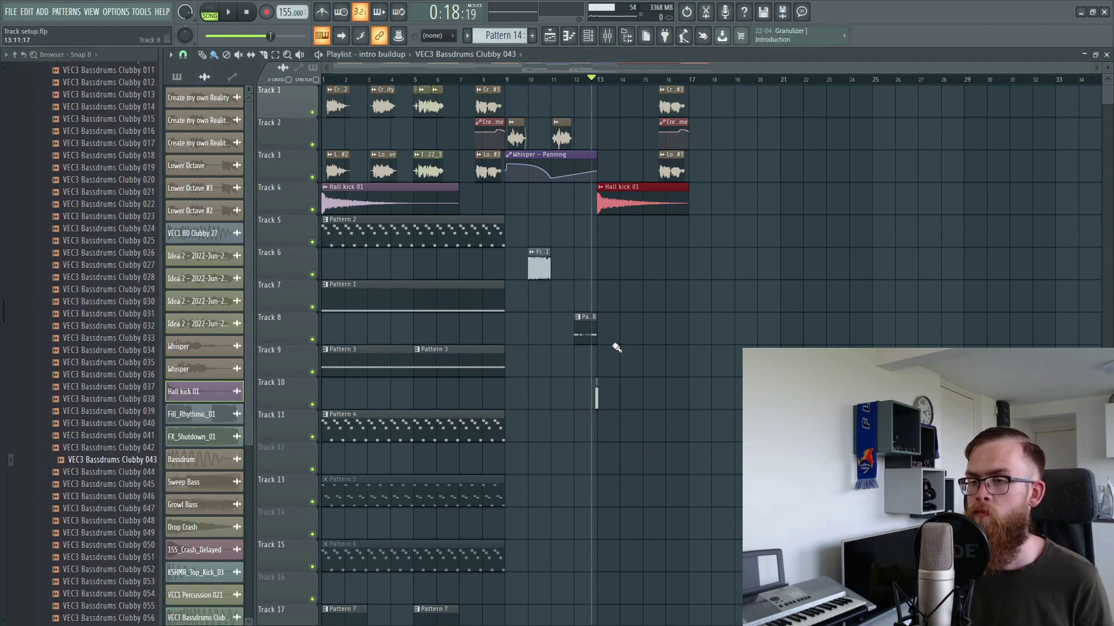
scroll(609, 83, "up", 5)
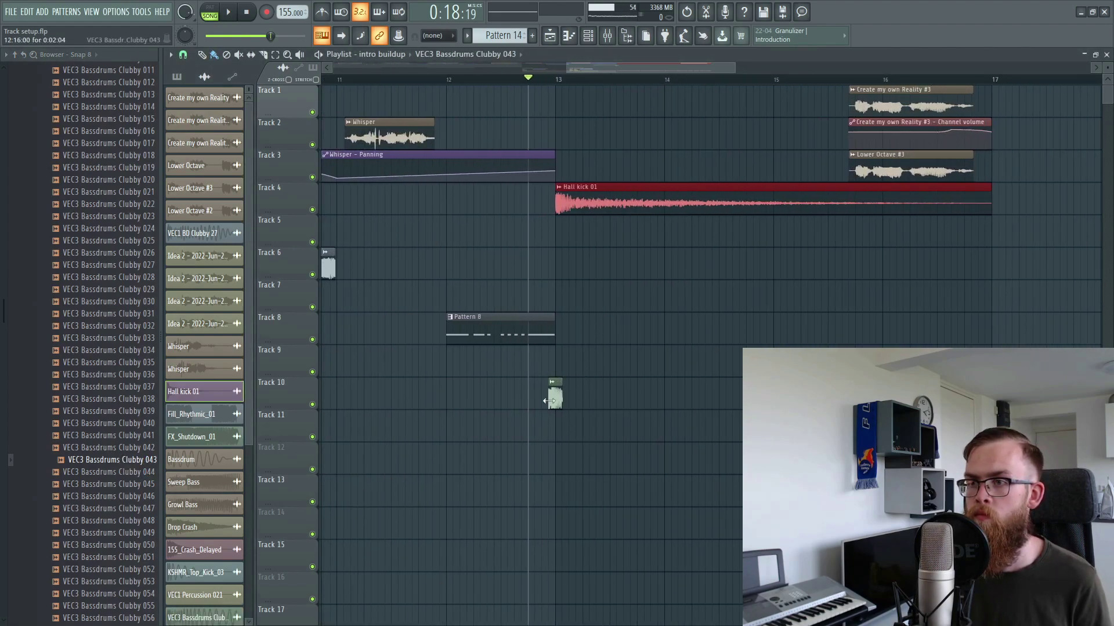
left_click_drag(557, 399, 560, 300)
double_click(560, 301)
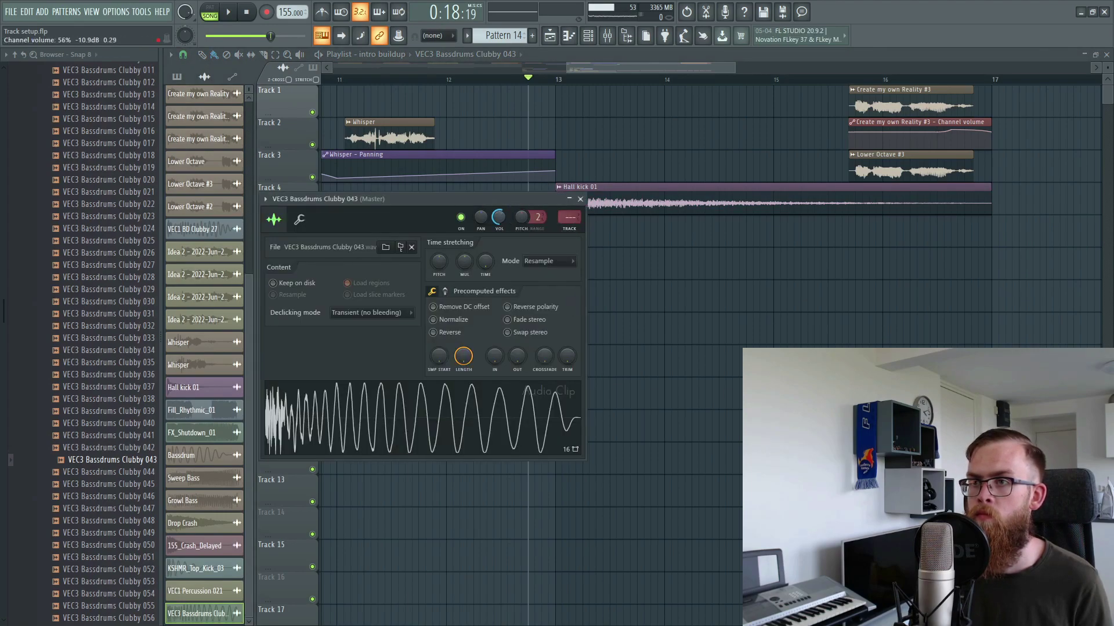
key("Escape")
Step: Play the pitch-rising club kick roll and adjust the length of the kick clips in bars 13 and 14
key("space")
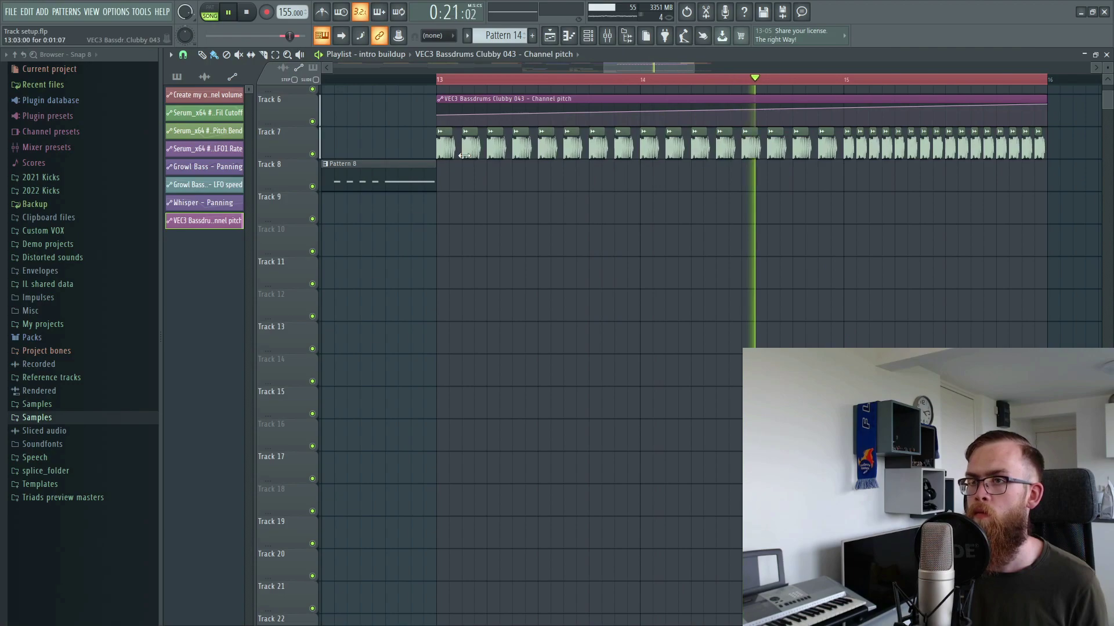
key("space")
key("space")
key("space")
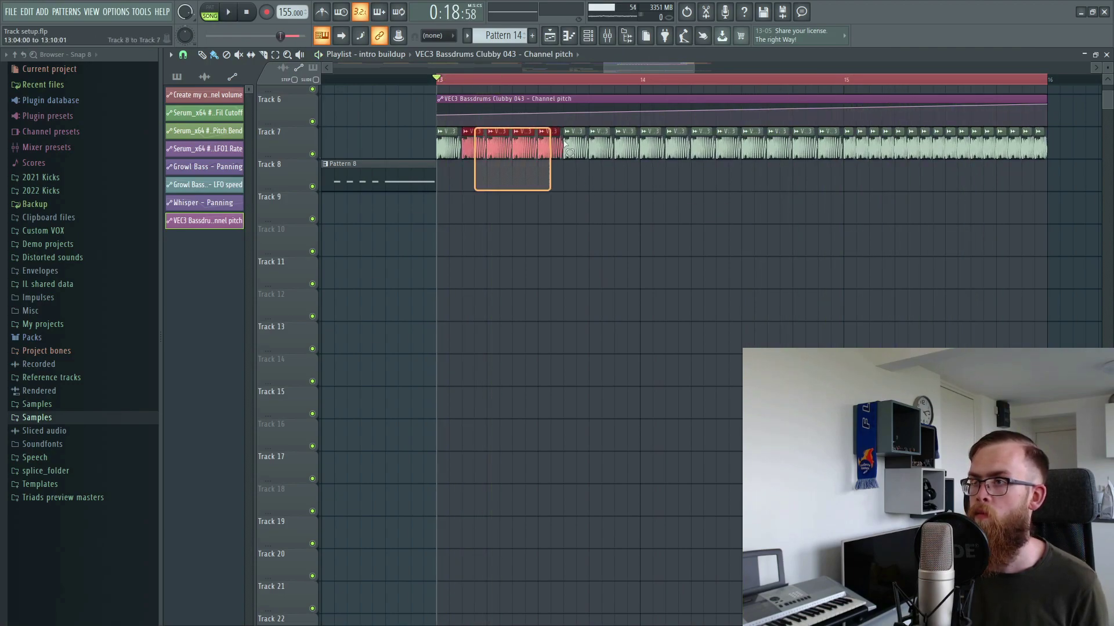
key("space")
key("space")
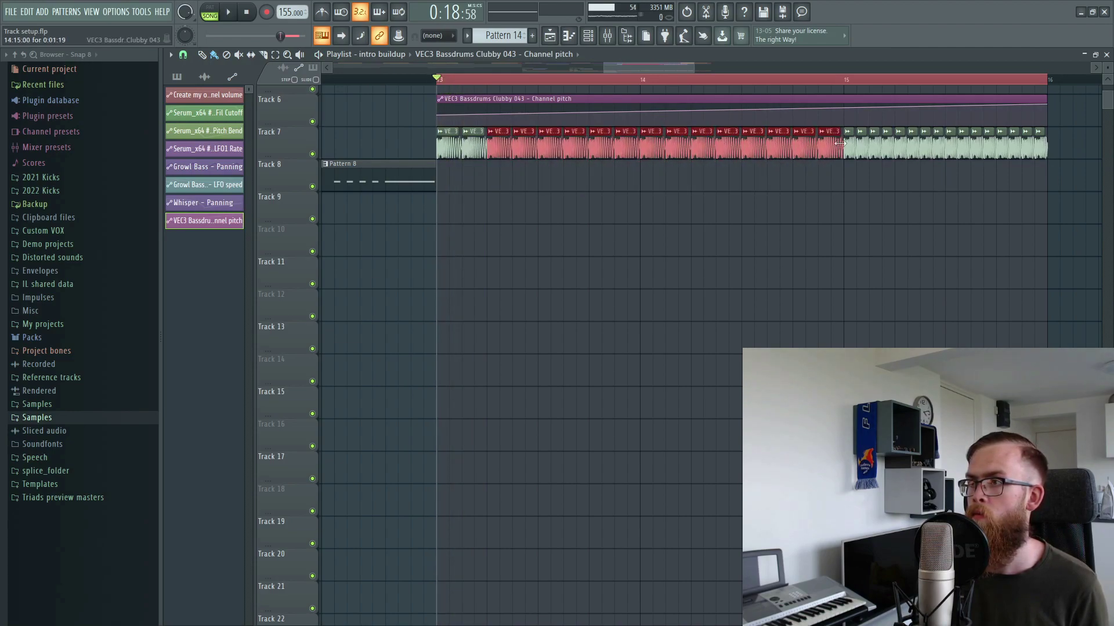
key("space")
key("space")
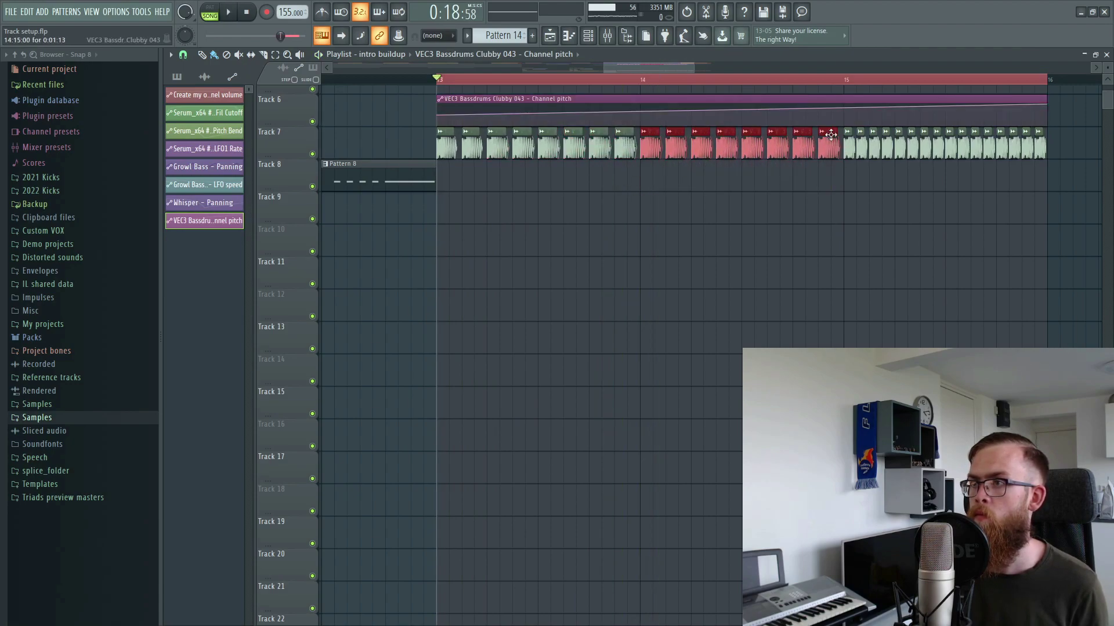
key("space")
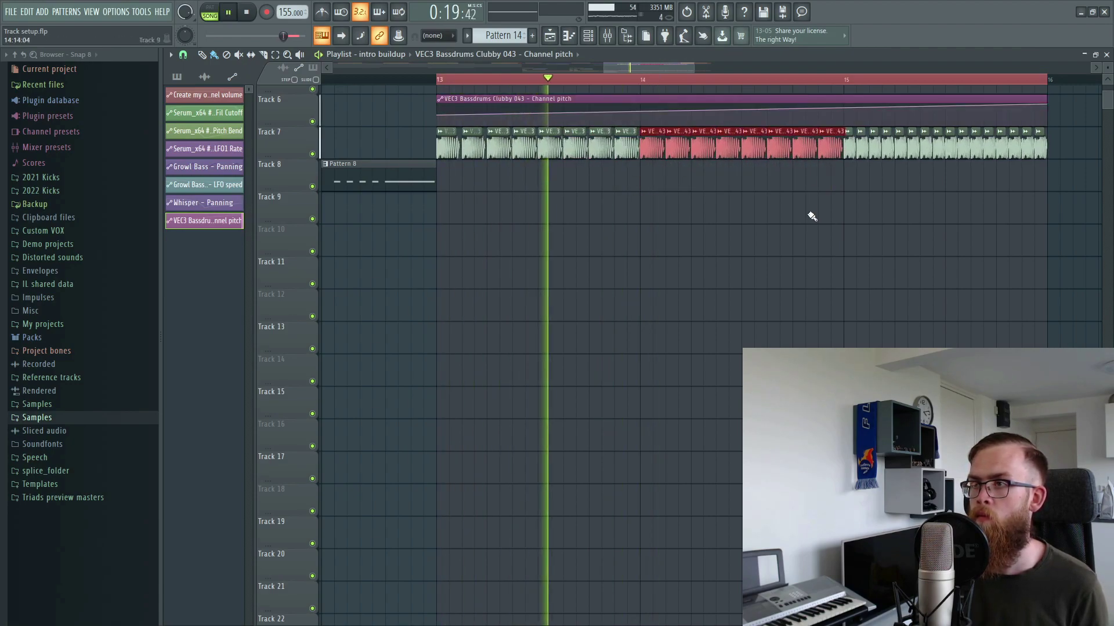
key("ctrl+z")
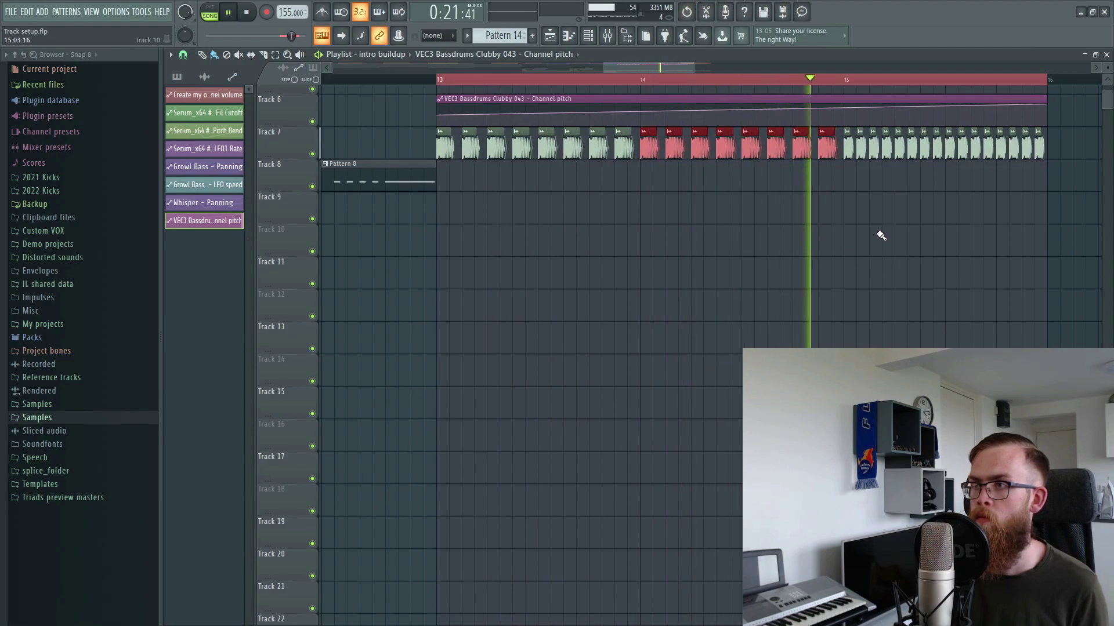
Step: Adjust the length of the faster kick clips in bar 15 and play the whole kick roll back
left_click(671, 162, "ctrl")
key("space")
left_click(853, 158, "ctrl")
left_click_drag(1034, 150, 1042, 163)
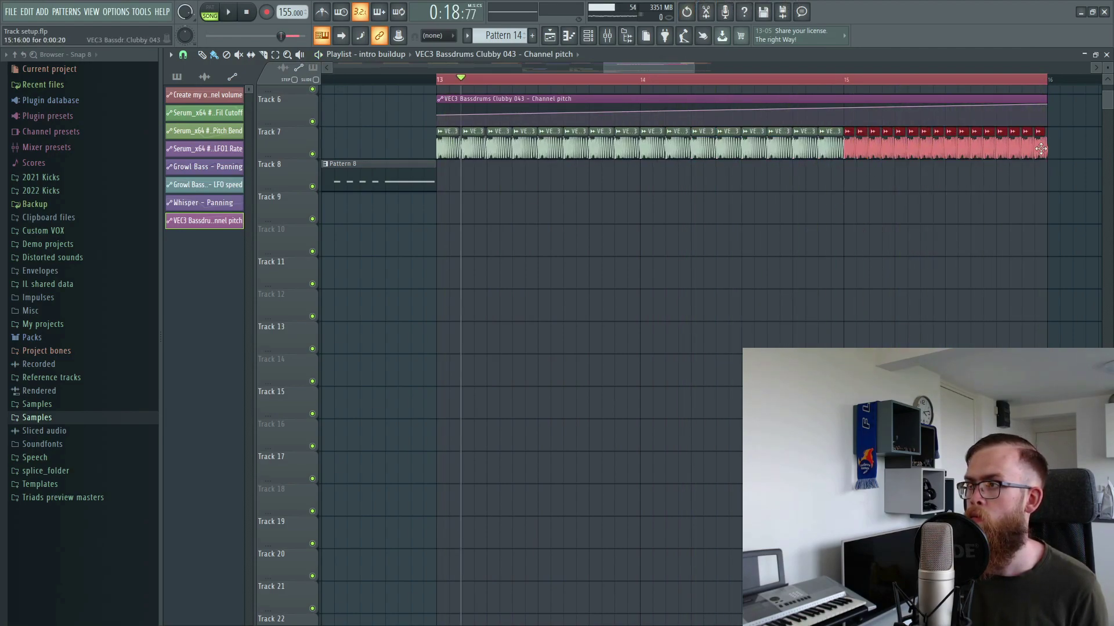
key("space")
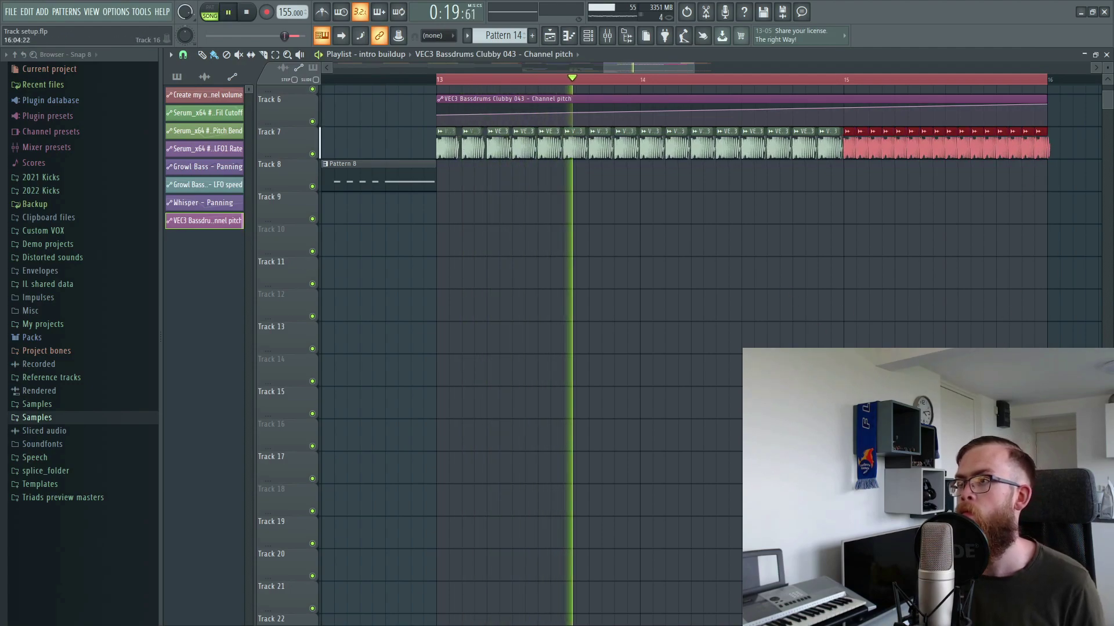
key("ctrl+z")
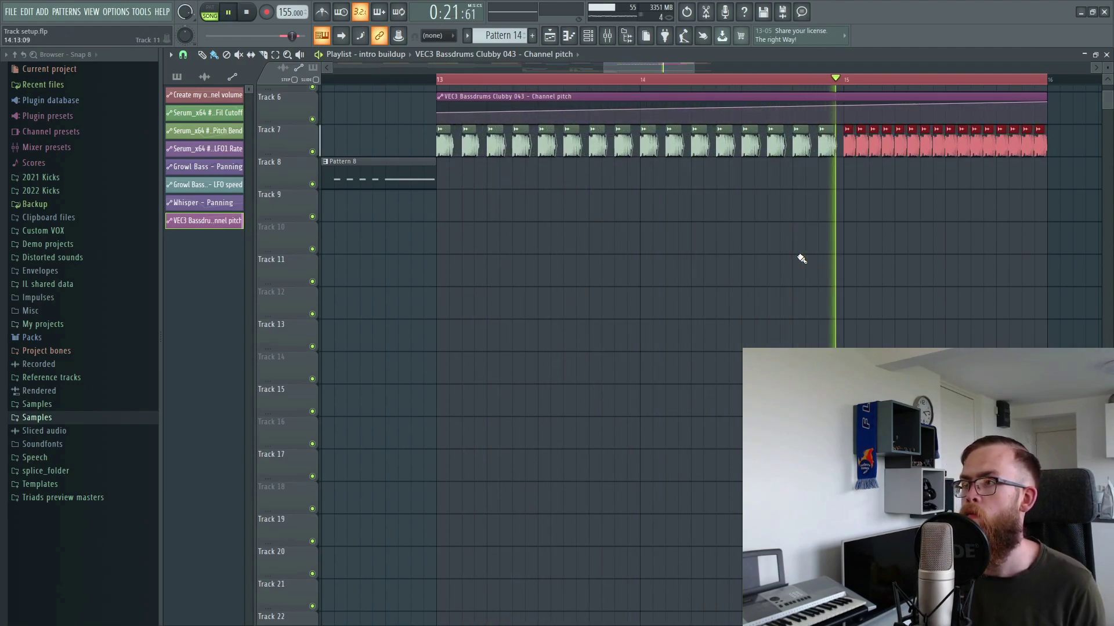
key("space")
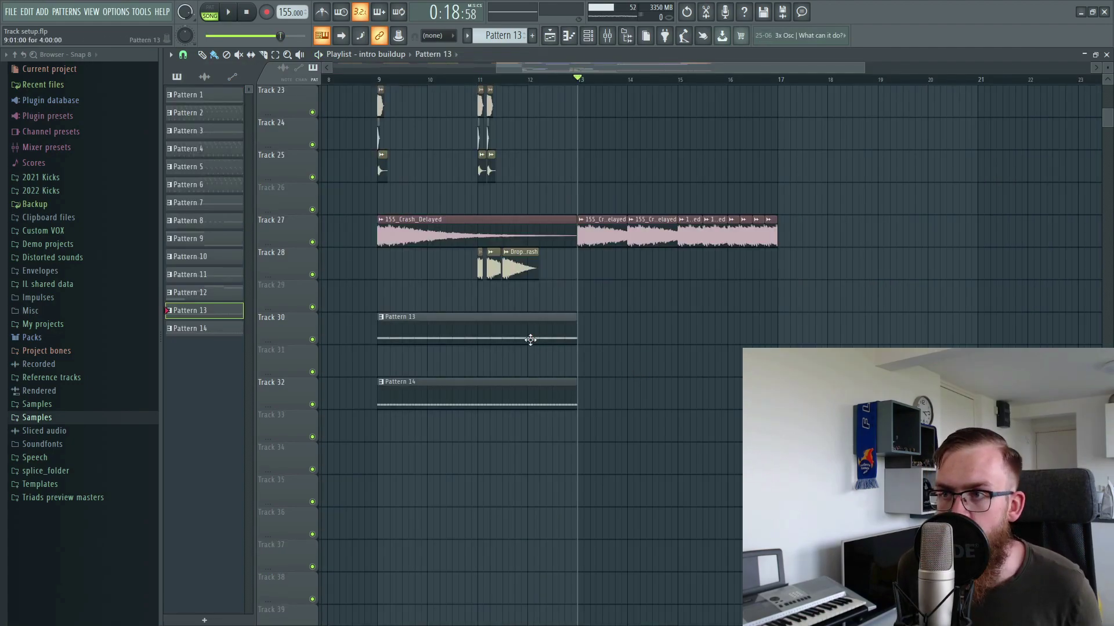
Step: Duplicate the four bars of Ride notes in Pattern 13, align the copy at bar 5 and delete the surplus notes at the end
double_click(530, 339)
mouse_move(235, 211)
left_mouse_down("shift")
mouse_move(808, 179)
mouse_move(672, 205)
left_mouse_up("shift")
scroll(671, 76, "down", 1)
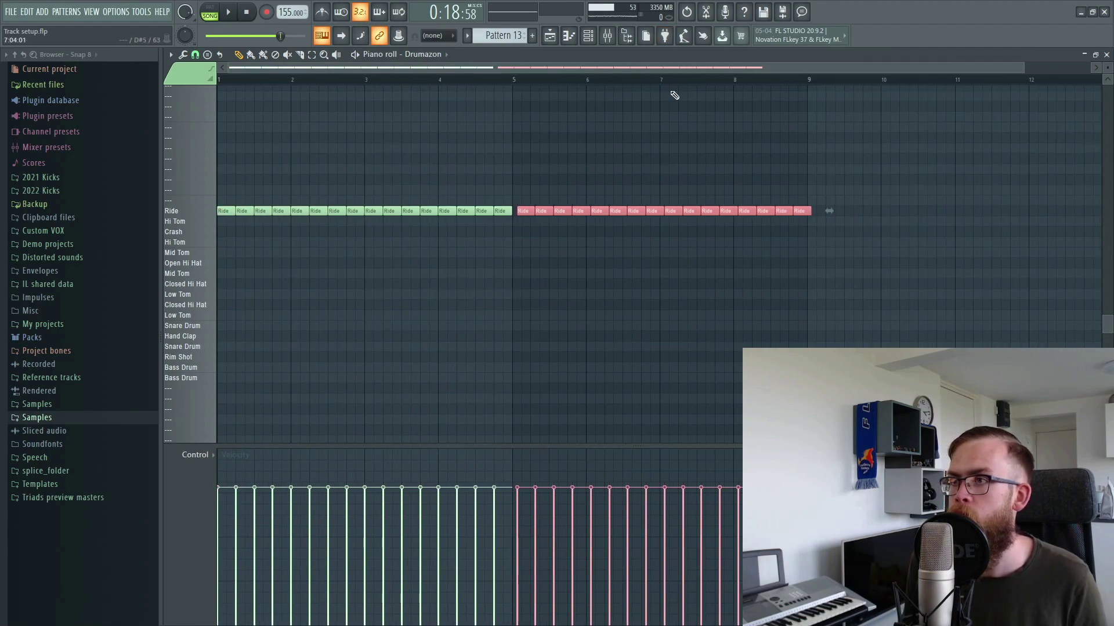
left_click_drag(526, 210, 521, 211)
right_click(779, 211)
right_click(762, 213)
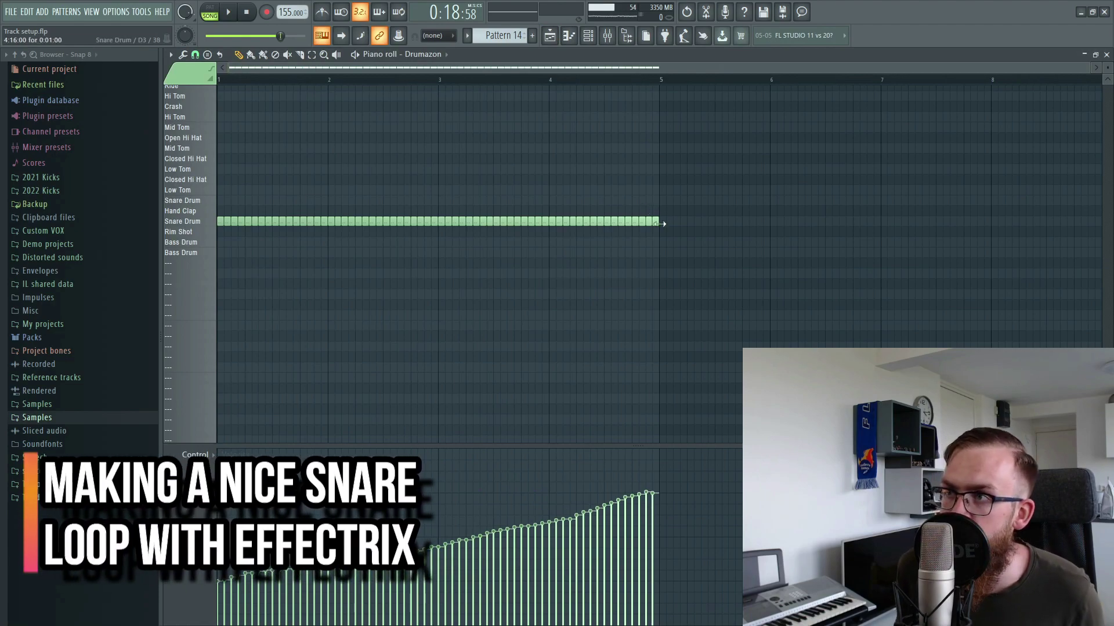
Step: Load Effectrix into slot 6 of the Snare mixer track and set its step tempo to 1/4
left_click(610, 39)
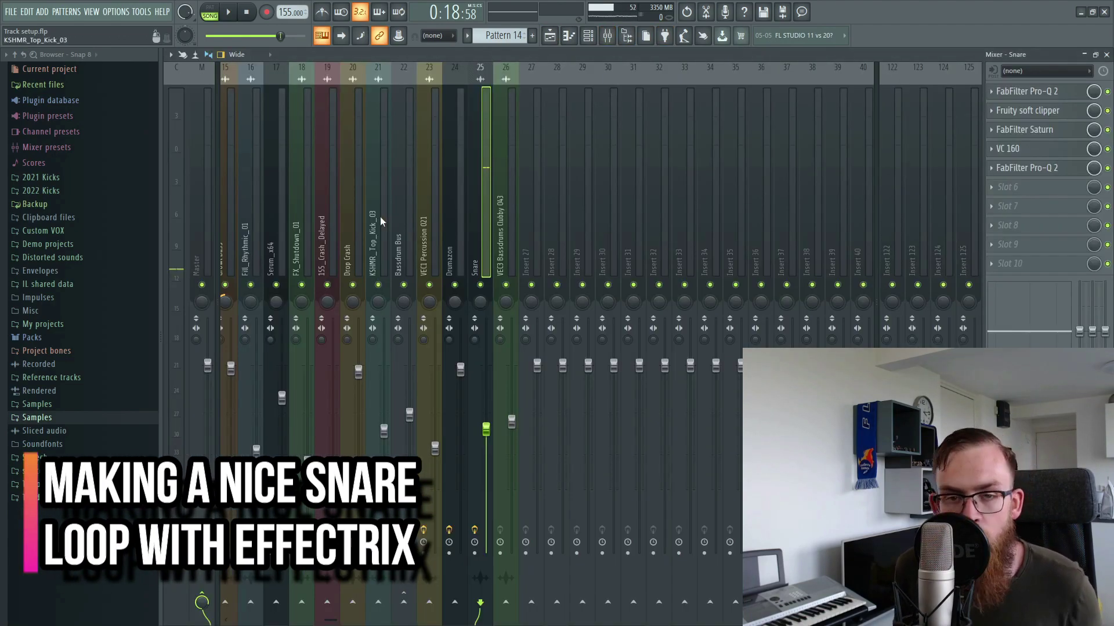
left_click(1030, 197)
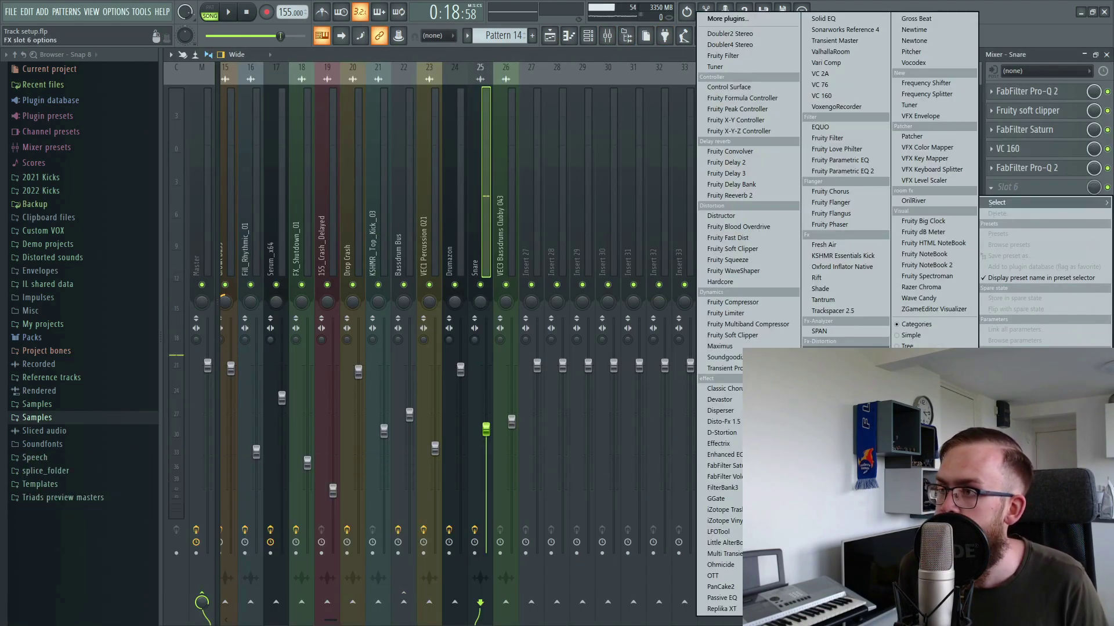
left_click(733, 446)
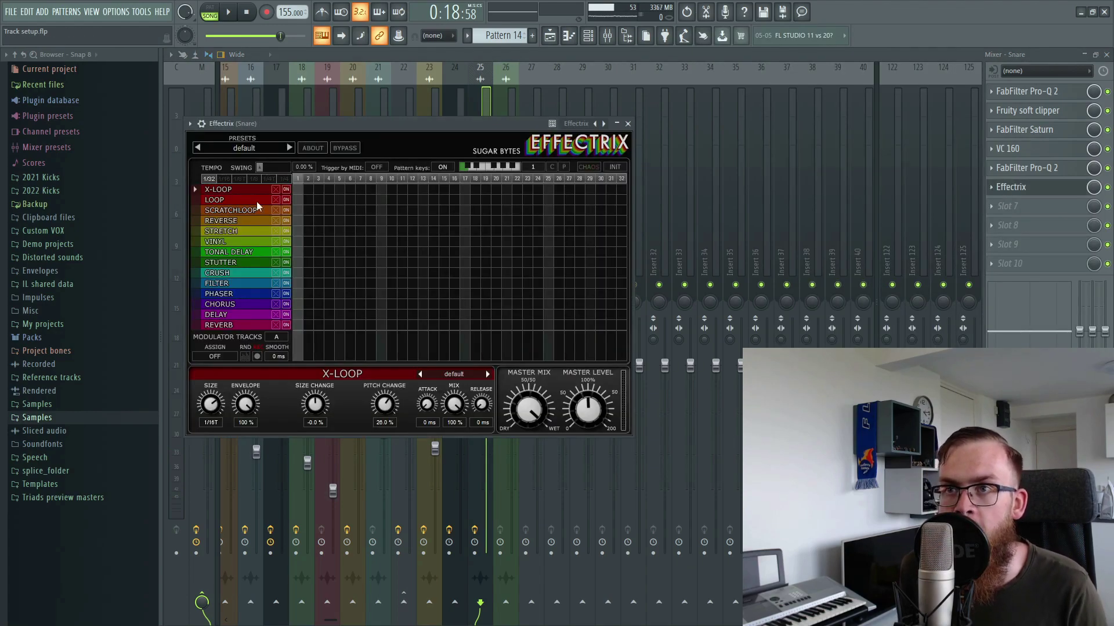
left_click(284, 180)
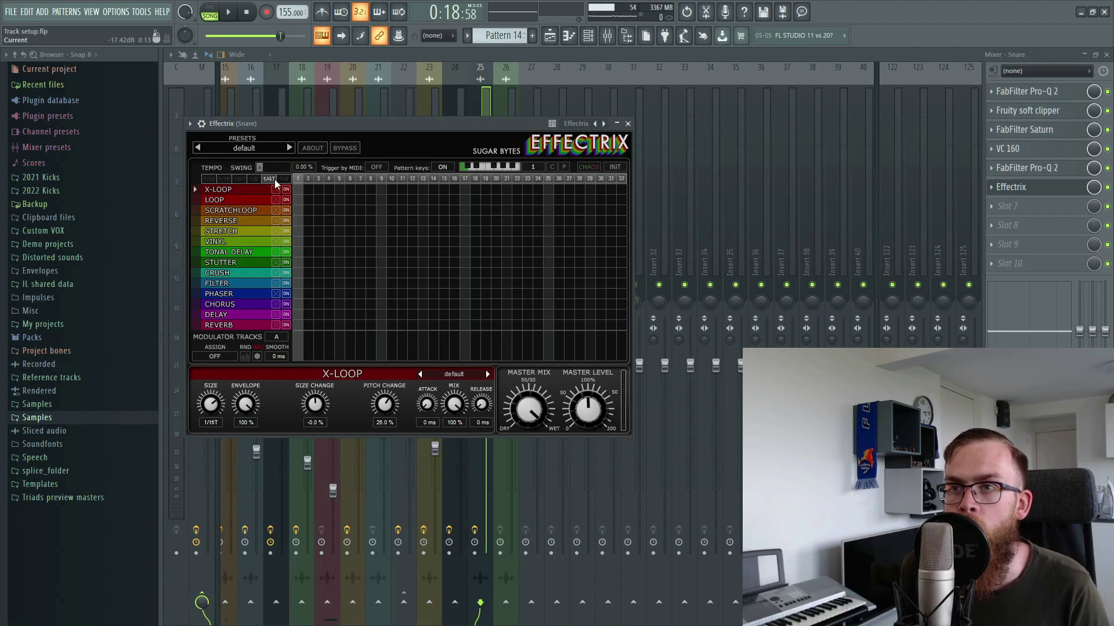
Step: Set bars 9 to 16 as the playlist's loop range and solo Track 32 with the snare pattern
key("F5")
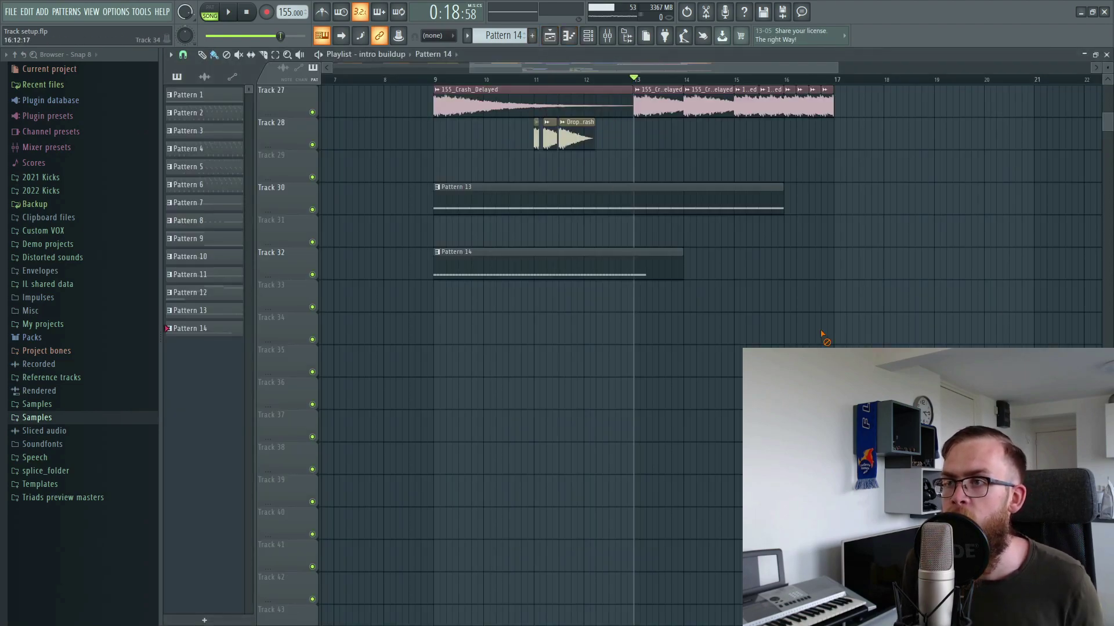
left_click_drag(438, 85, 833, 142)
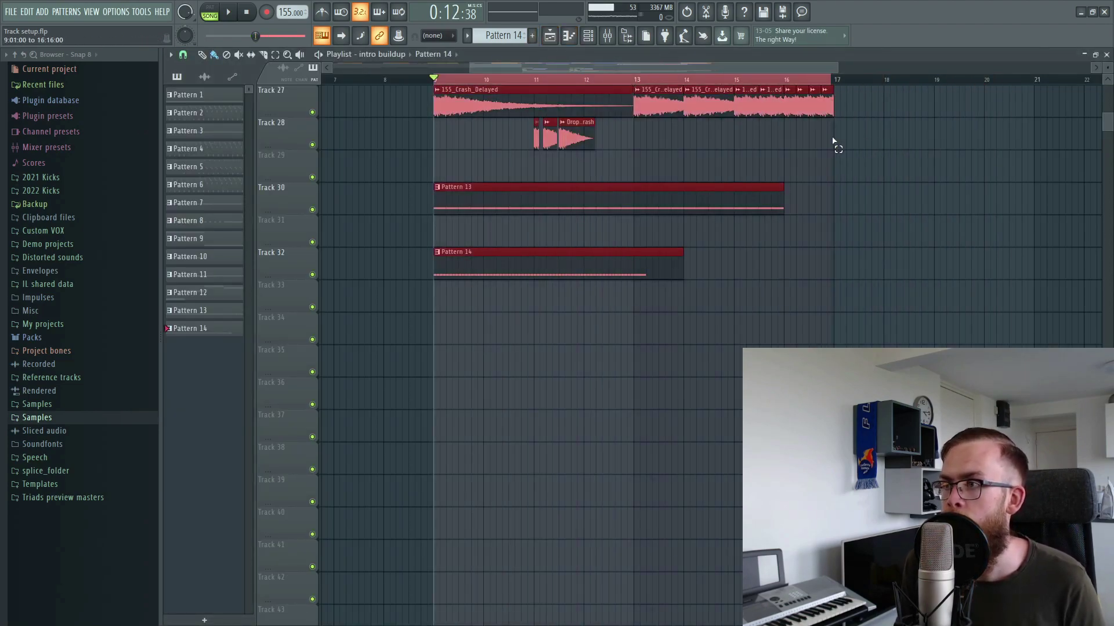
key("ctrl+d")
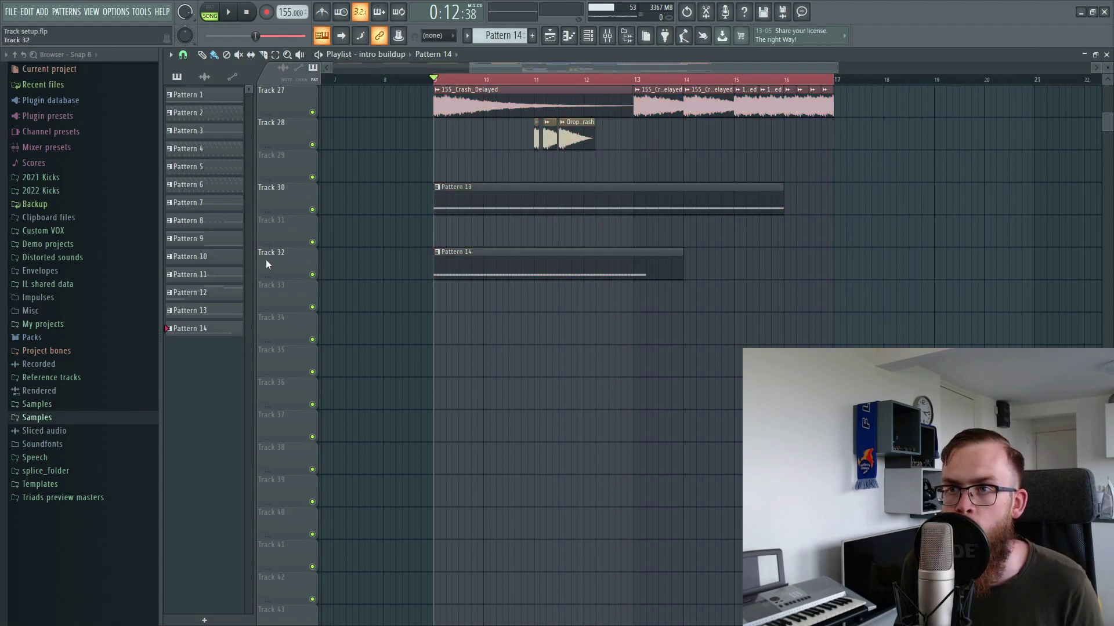
right_click(313, 275)
Step: Reopen Effectrix on the Snare track, start playback and draw an X-Loop block over steps 17 to 32
left_click(607, 37)
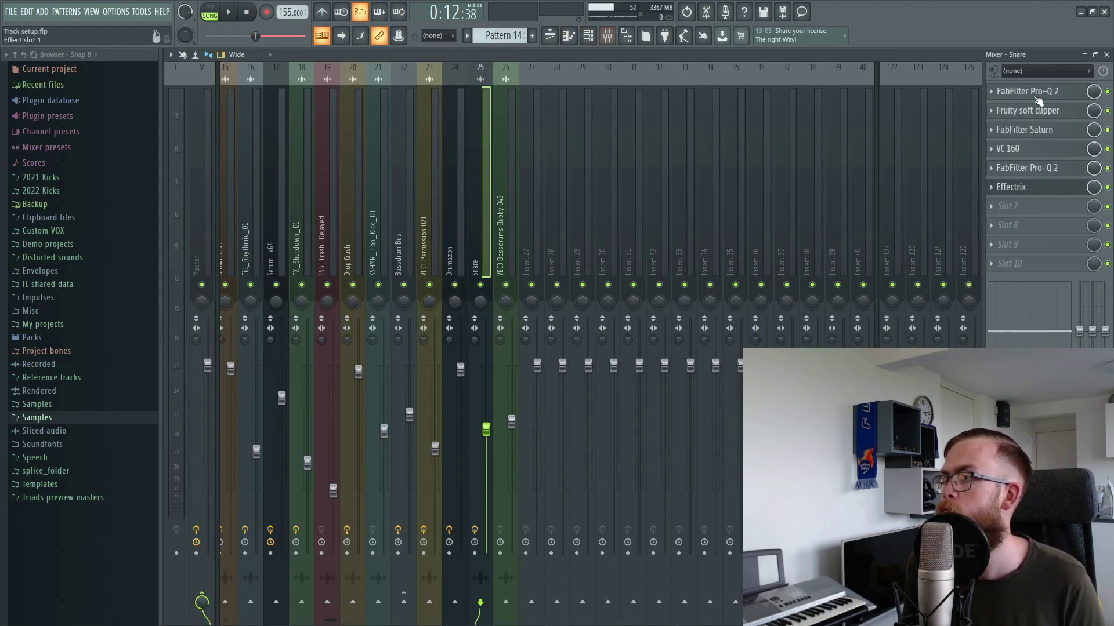
left_click(1011, 187)
key("space")
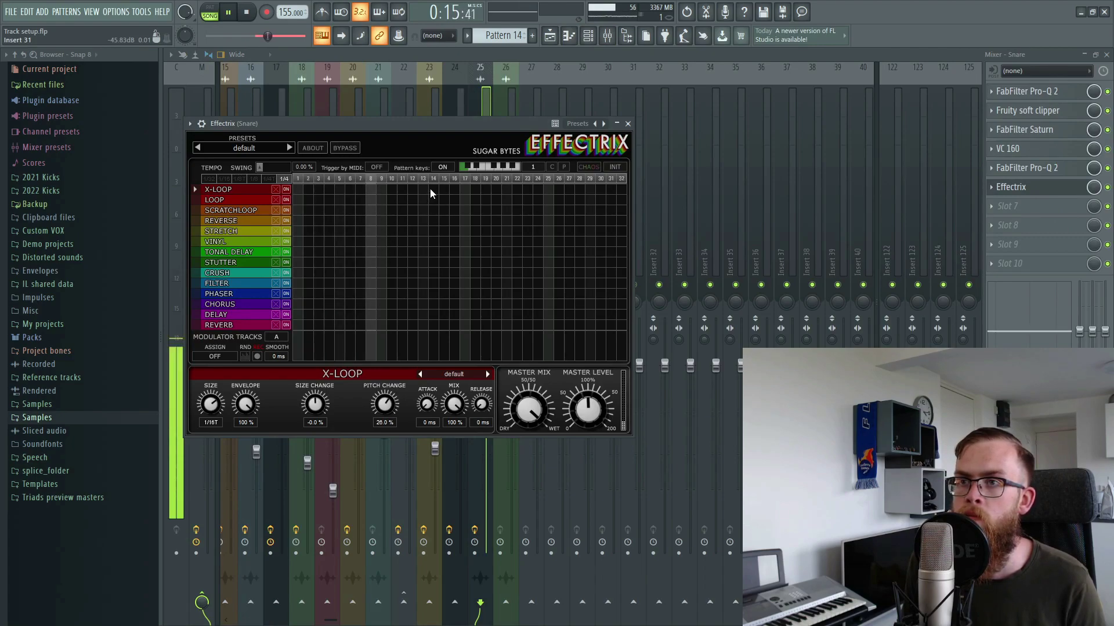
left_click_drag(465, 190, 623, 190)
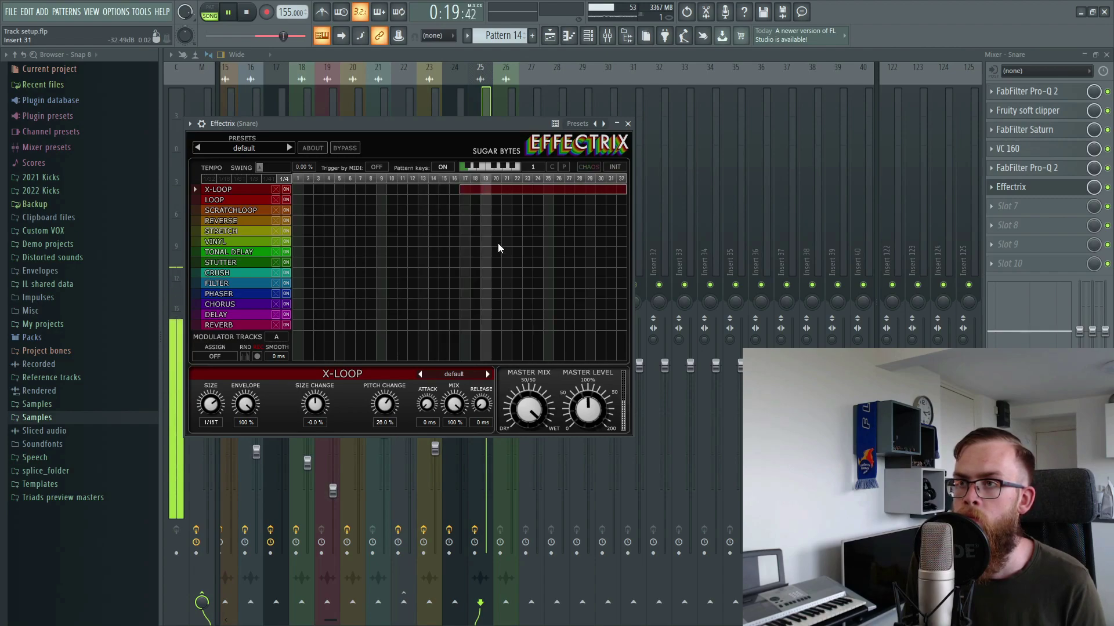
Step: Set Effectrix's X-Loop size change to -5.0 % and pitch change to 15.0 %, and play back the snare loop
left_click_drag(433, 125, 480, 147)
key("space")
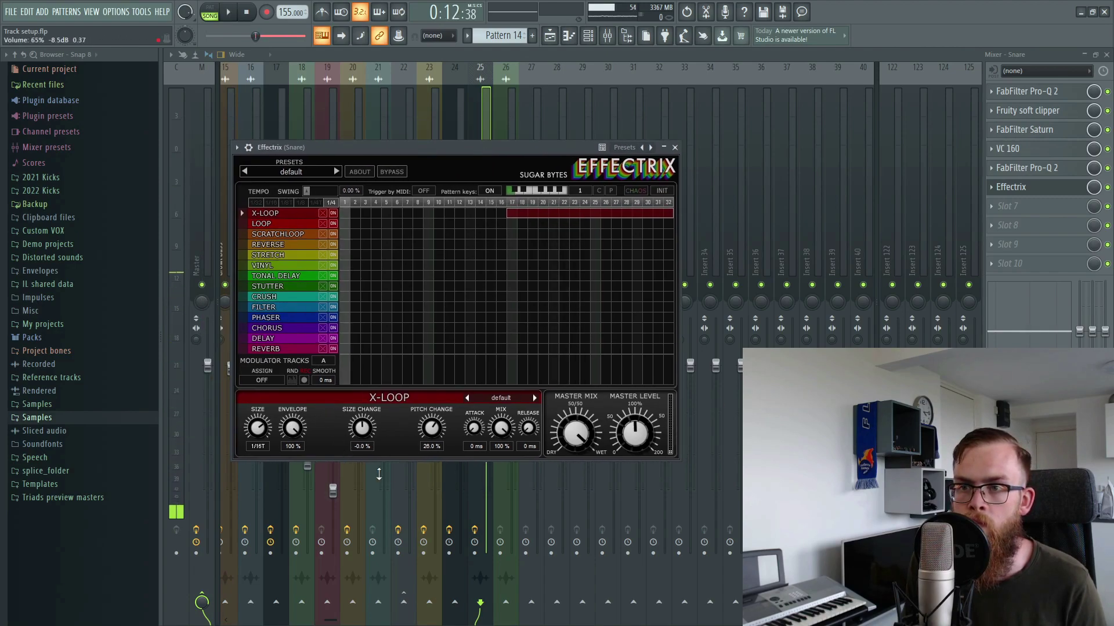
left_click_drag(259, 425, 260, 417)
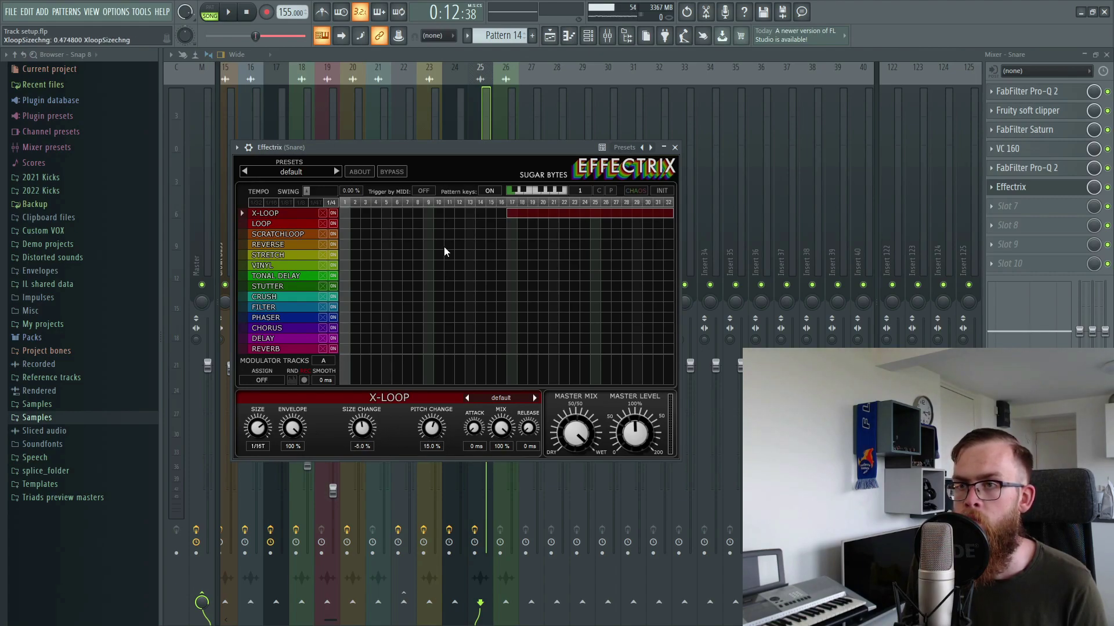
left_click_drag(437, 158, 459, 156)
key("space")
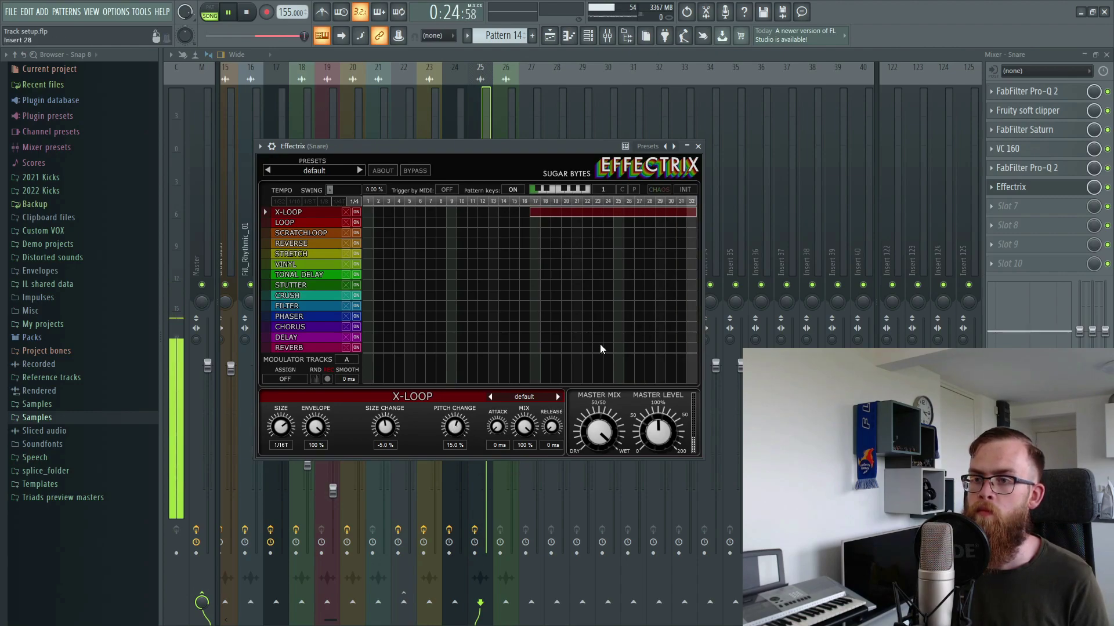
Step: Return to the playlist, unsolo Track 32 and play the whole intro buildup from before bar 9
left_click(549, 35)
key("space")
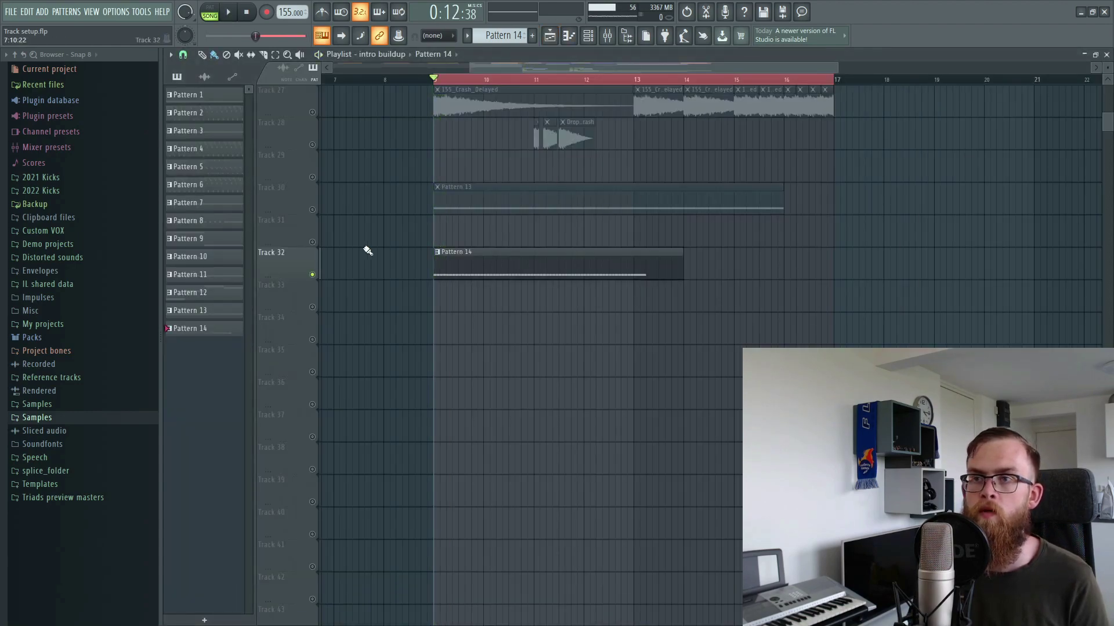
scroll(365, 264, "up", 4)
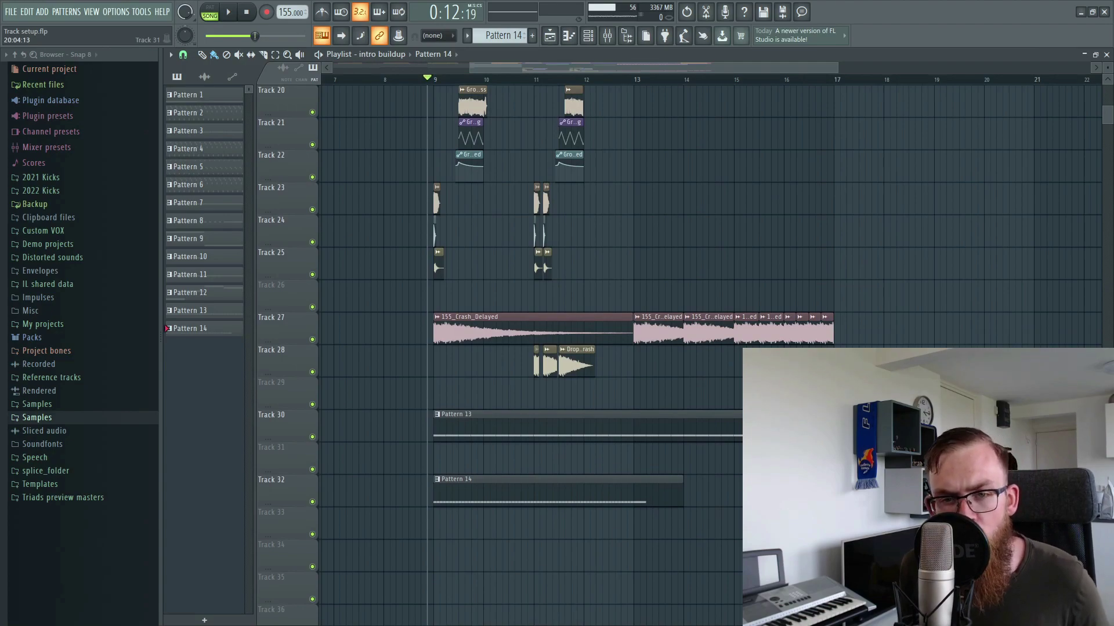
key("space")
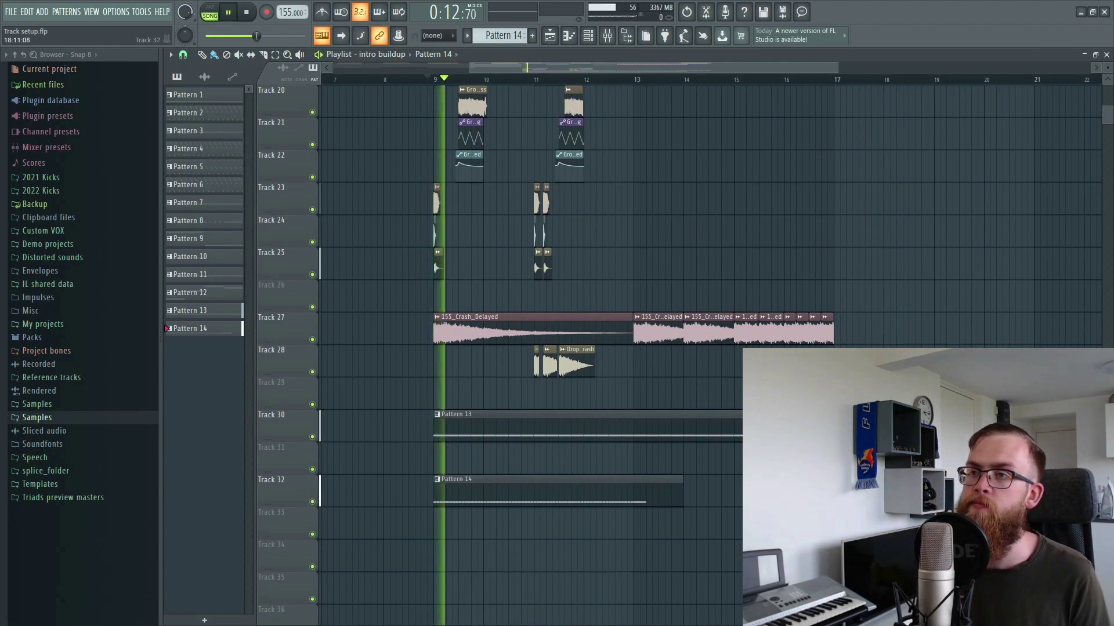
scroll(366, 447, "down", 3)
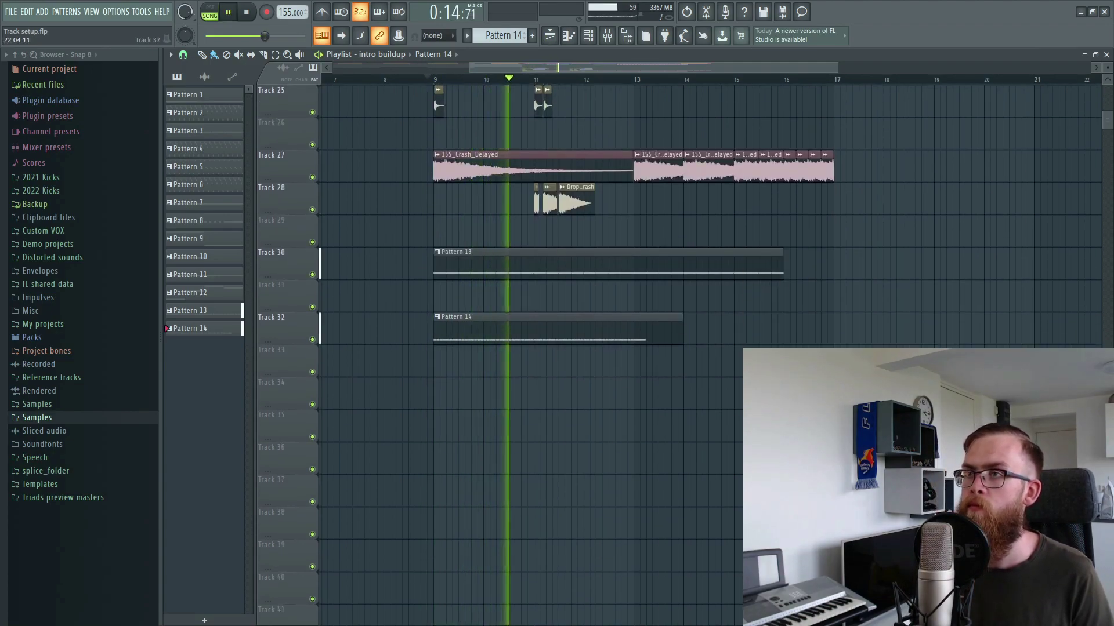
scroll(852, 157, "up", 2)
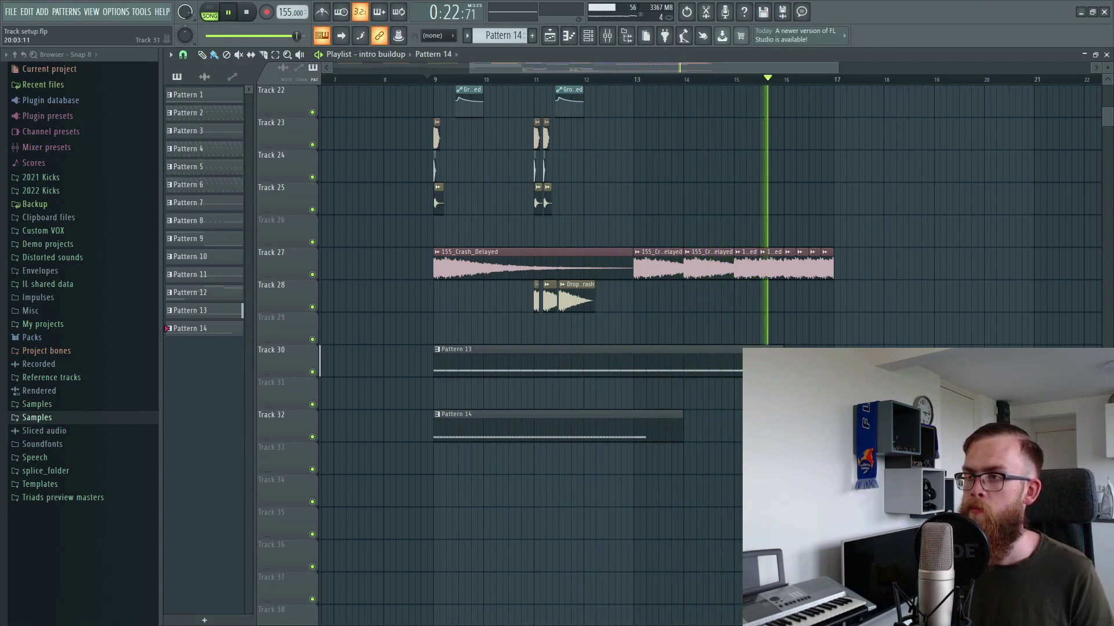
scroll(580, 290, "up", 6)
key("space")
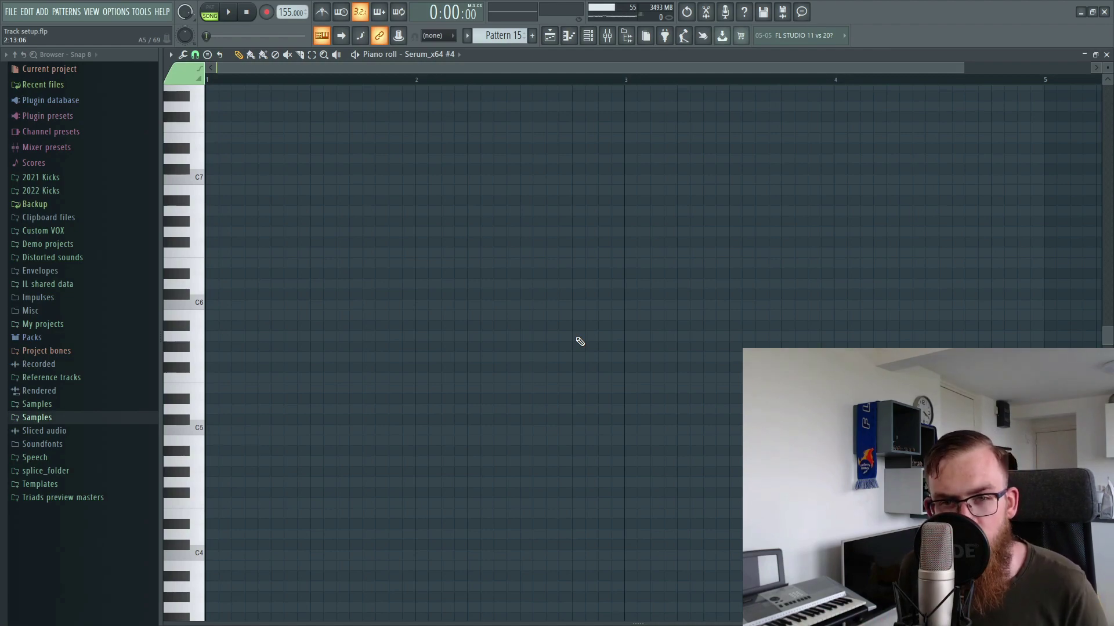
Step: With the song playing, enable Serum #4's filter as Cmb + with key tracking and a cutoff of about 534 Hz
key("space")
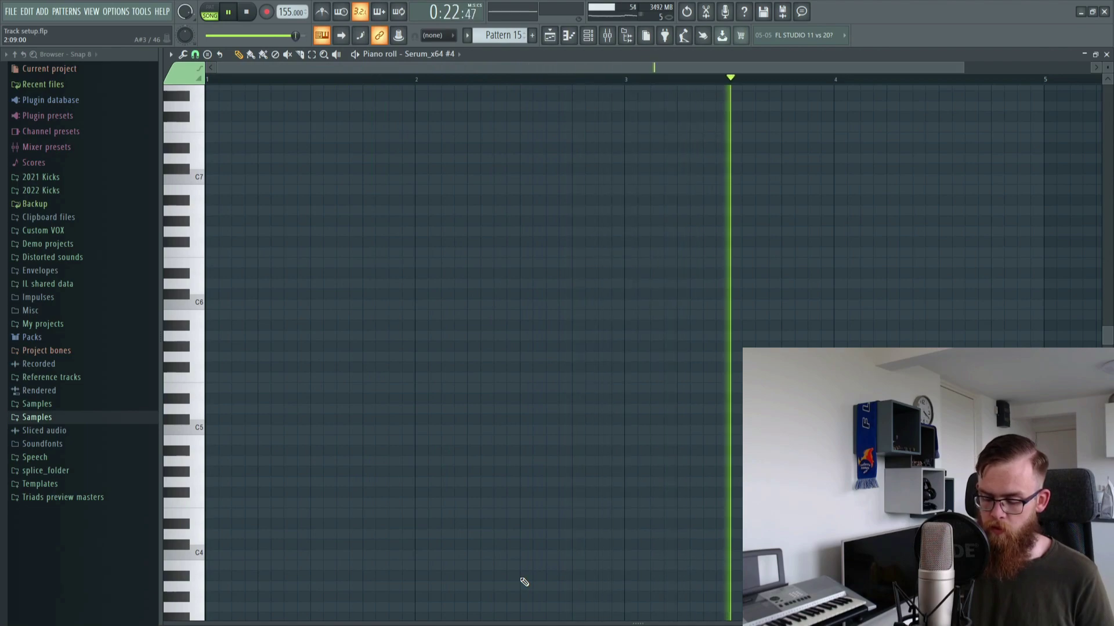
key("space")
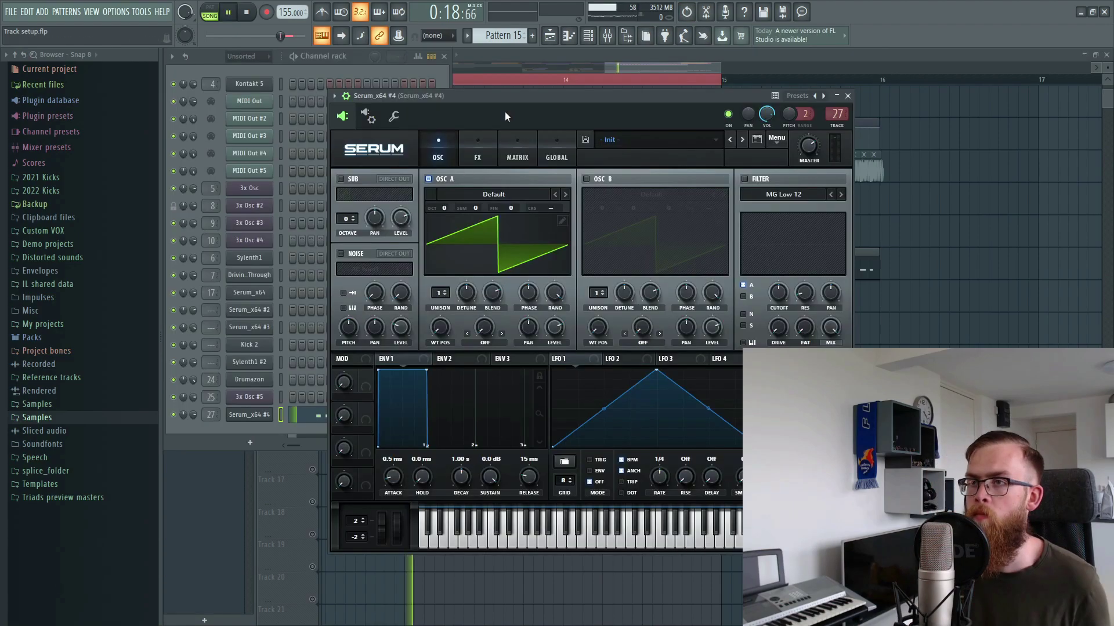
left_click(728, 171)
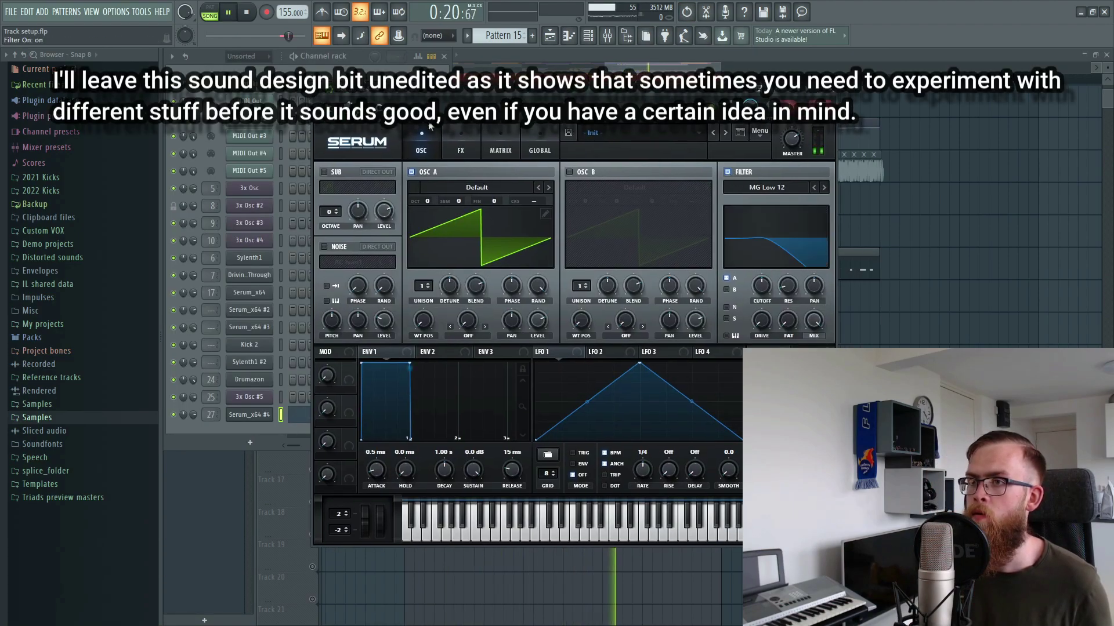
left_click(772, 186)
mouse_move(761, 239)
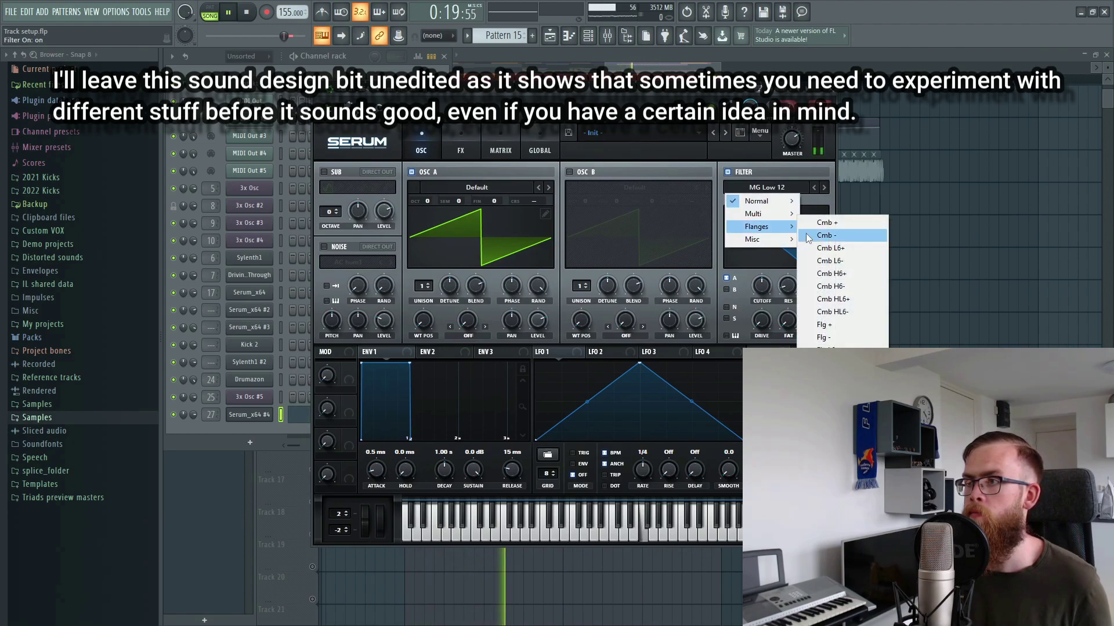
left_click(819, 240)
left_click(727, 336)
left_click_drag(757, 288, 753, 305)
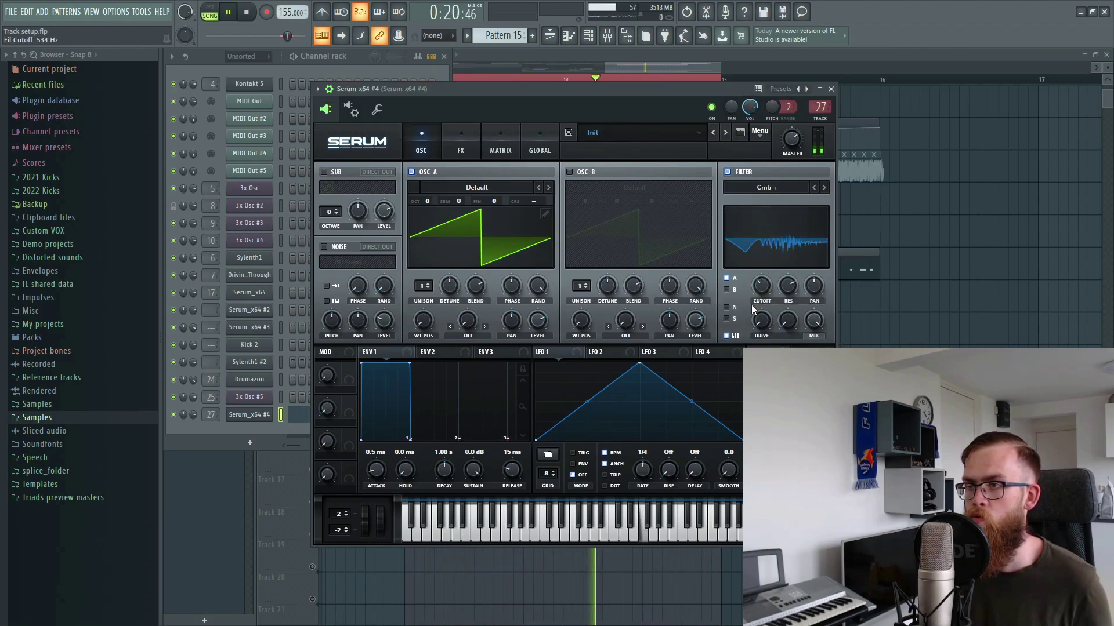
Step: Enable Serum's Tube distortion effect and raise its drive to 98 %
left_click(460, 144)
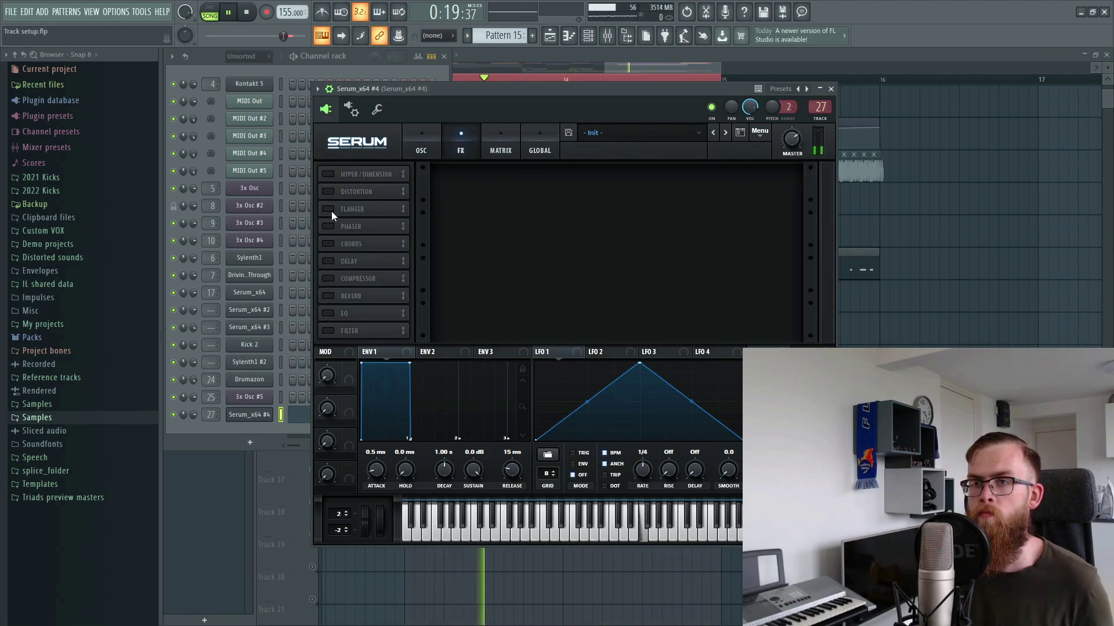
left_click(328, 191)
left_click_drag(696, 181, 700, 139)
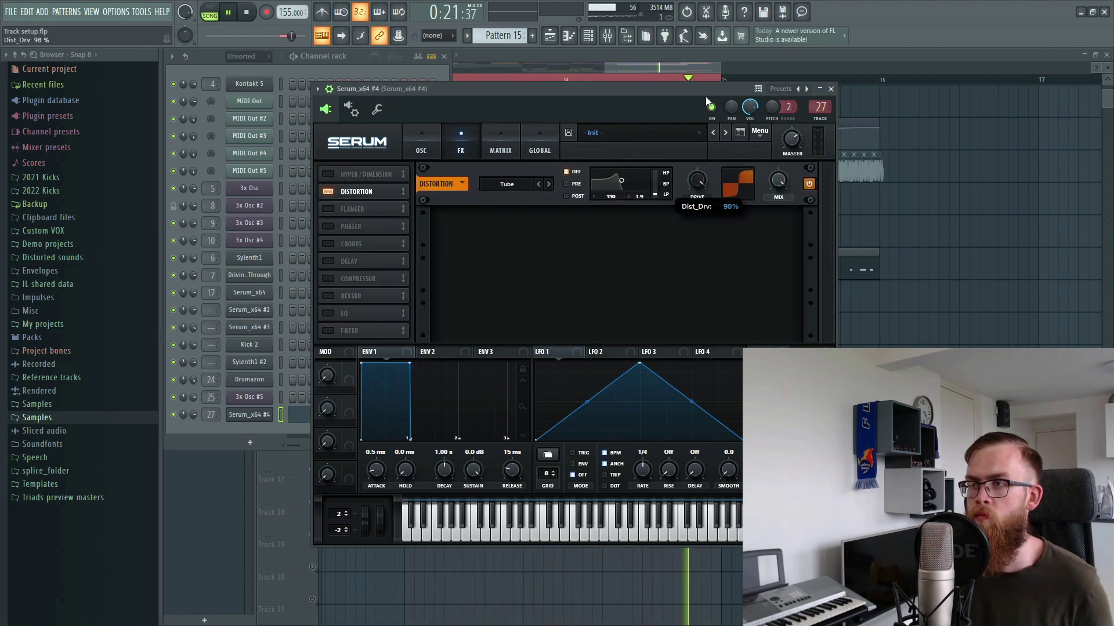
Step: Try the Cmb L6+ filter type with adjusted resonance and LP frequency and a cutoff of about 135 Hz
left_click(416, 151)
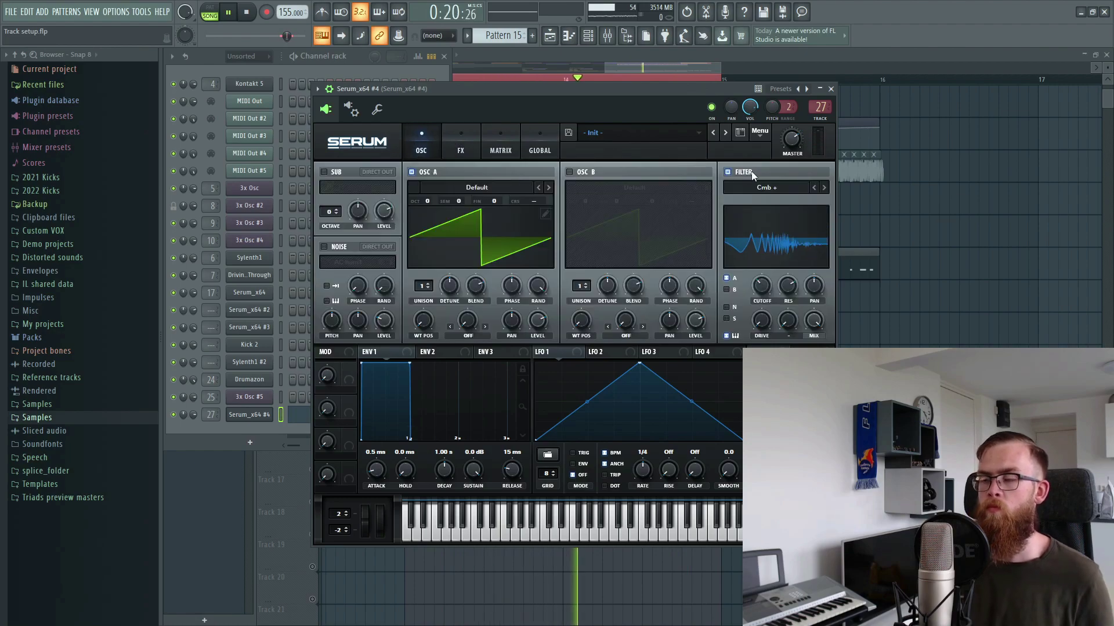
mouse_move(787, 290)
left_mouse_down()
mouse_move(792, 269)
mouse_move(757, 304)
mouse_move(761, 323)
mouse_move(751, 296)
mouse_move(753, 305)
mouse_move(772, 249)
mouse_move(747, 308)
mouse_move(793, 276)
left_mouse_up()
mouse_move(761, 286)
left_click(823, 189)
left_click(824, 188)
left_click_drag(789, 321, 801, 238)
left_click_drag(761, 287, 761, 299)
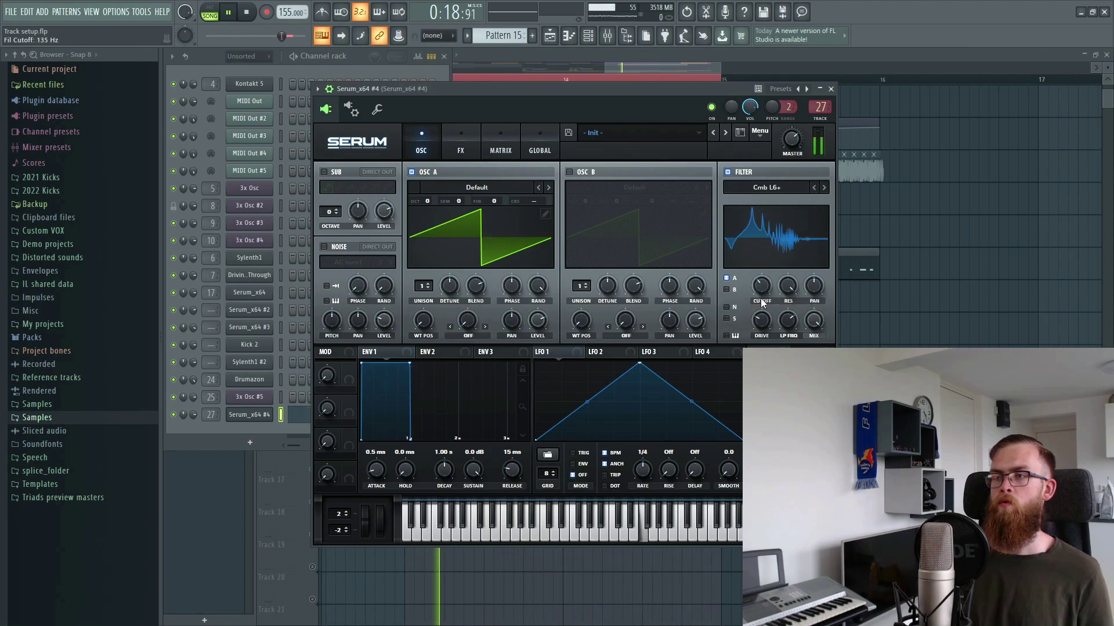
Step: Try the Cmb L6- filter type with 100 % resonance and a cutoff of about 301 Hz
left_click(825, 188)
scroll(765, 286, "up", 3)
scroll(766, 286, "up", 4)
scroll(769, 285, "up", 1)
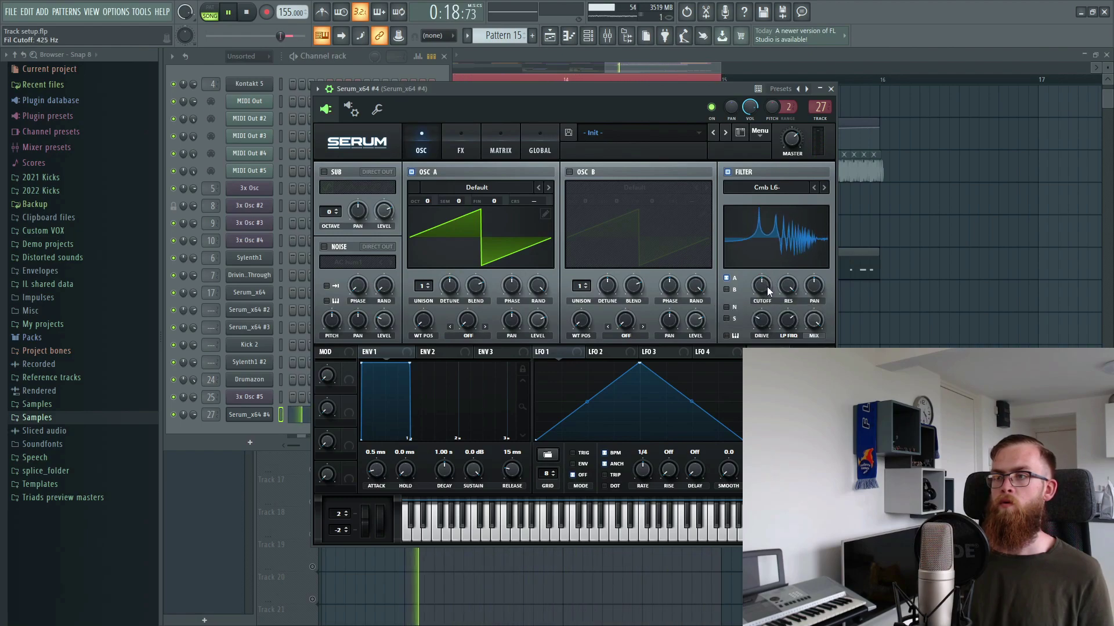
left_click_drag(788, 285, 788, 335)
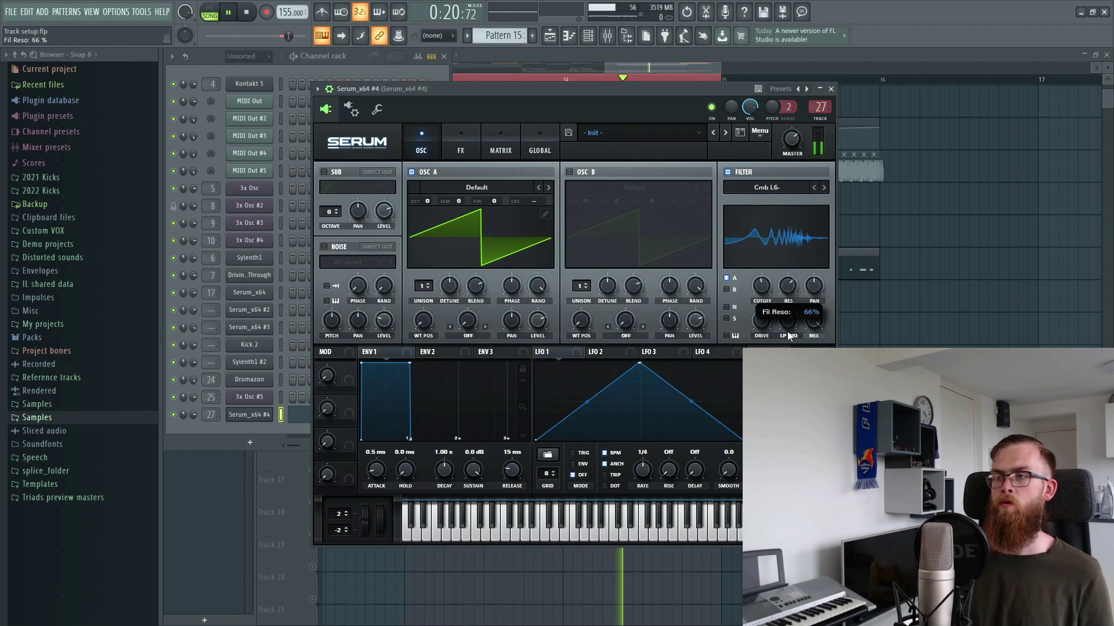
scroll(762, 285, "up", 1)
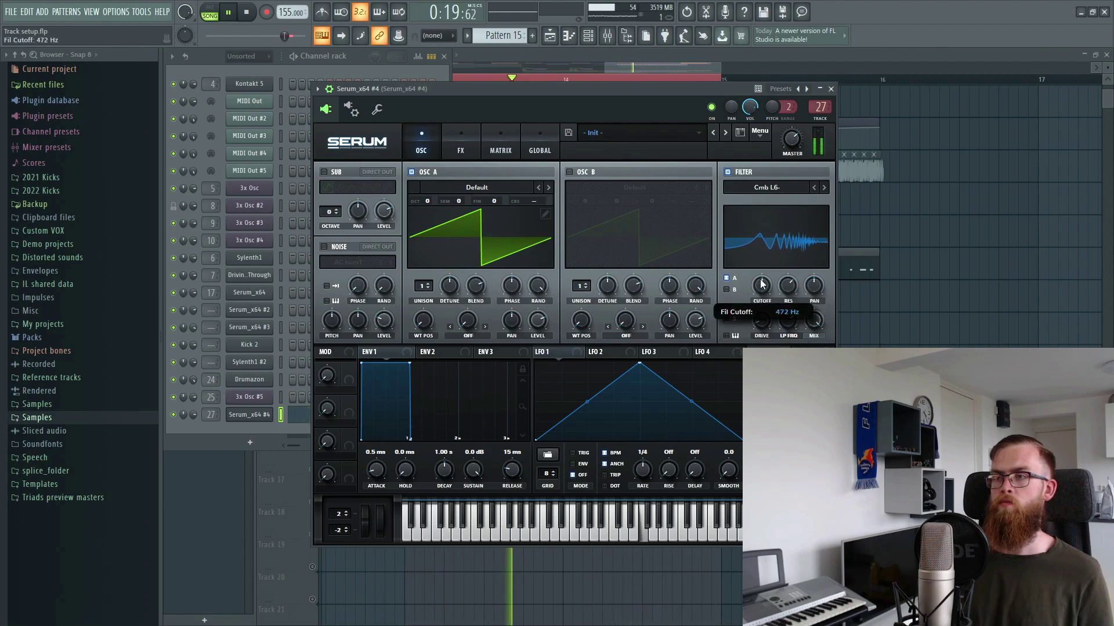
scroll(762, 284, "down", 1)
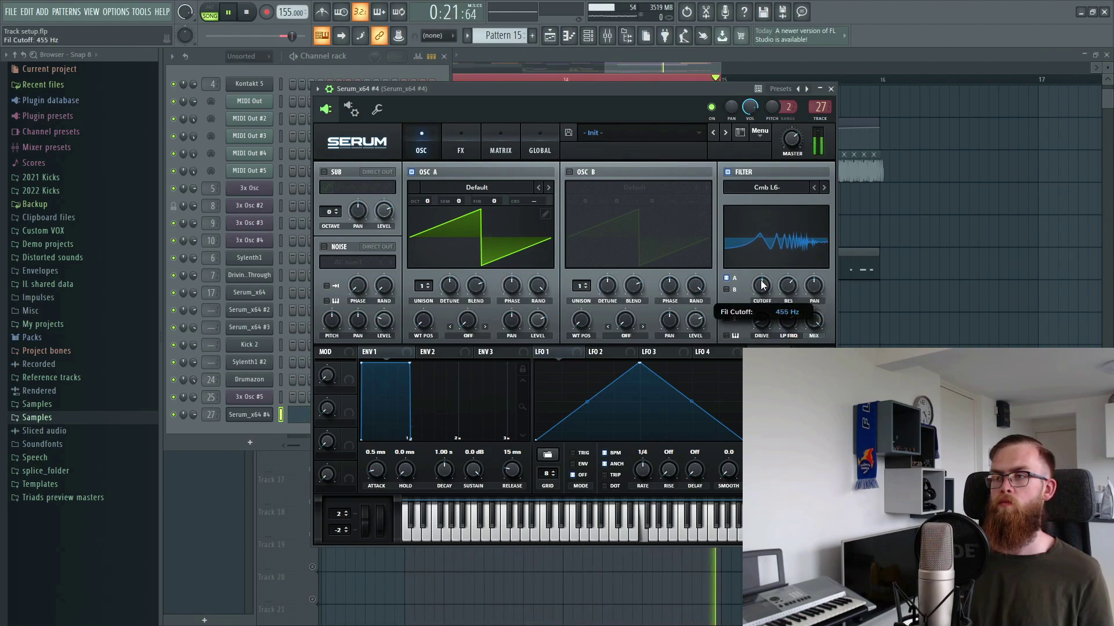
left_click_drag(792, 291, 809, 229)
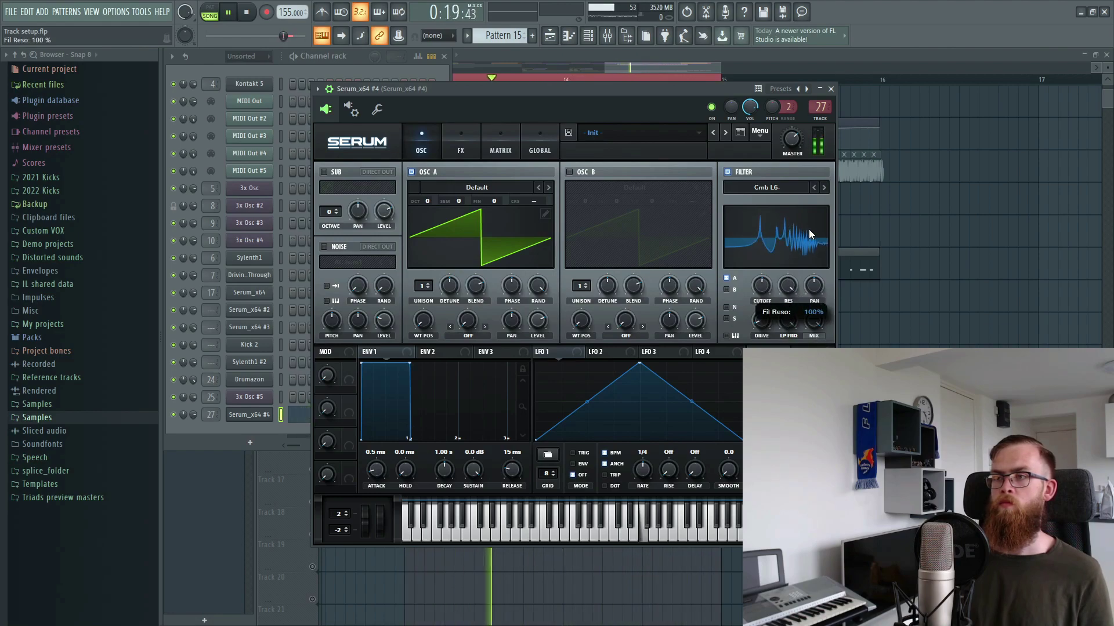
left_click_drag(763, 291, 764, 300)
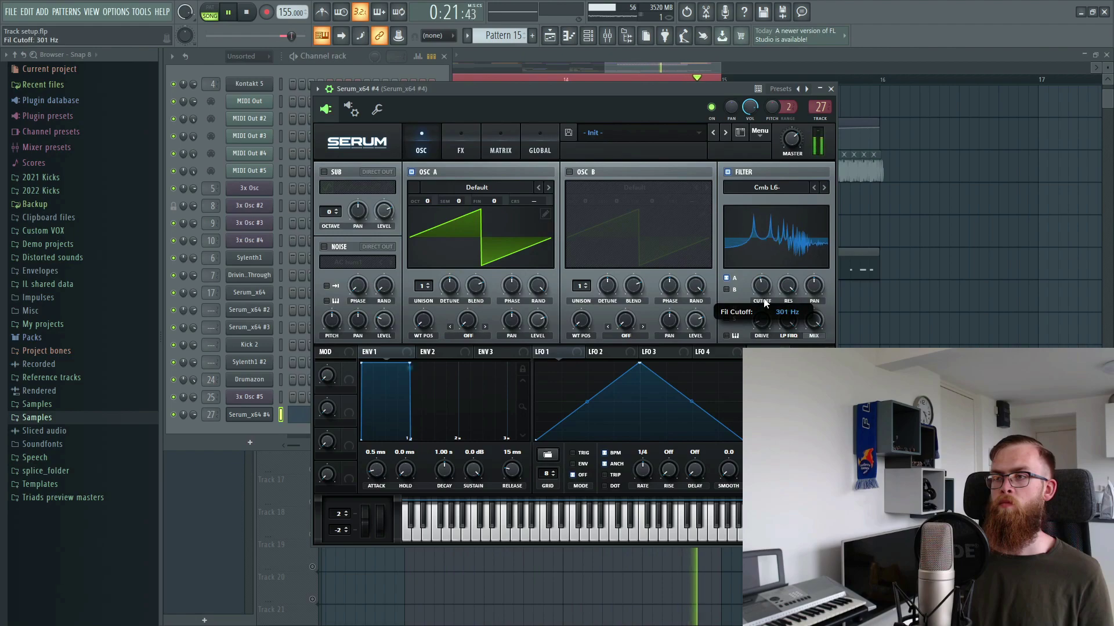
Step: Try the Cmb H6- filter with a cutoff of about 236 Hz and the PP 12 filter type
left_click(823, 187)
left_click(823, 188)
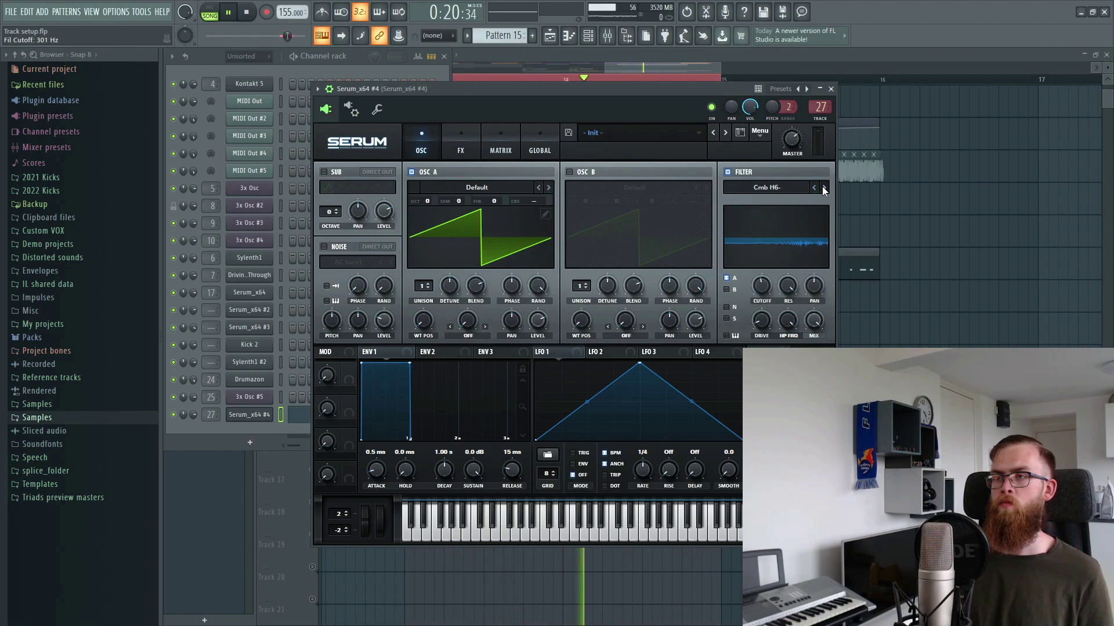
left_click_drag(763, 290, 754, 305)
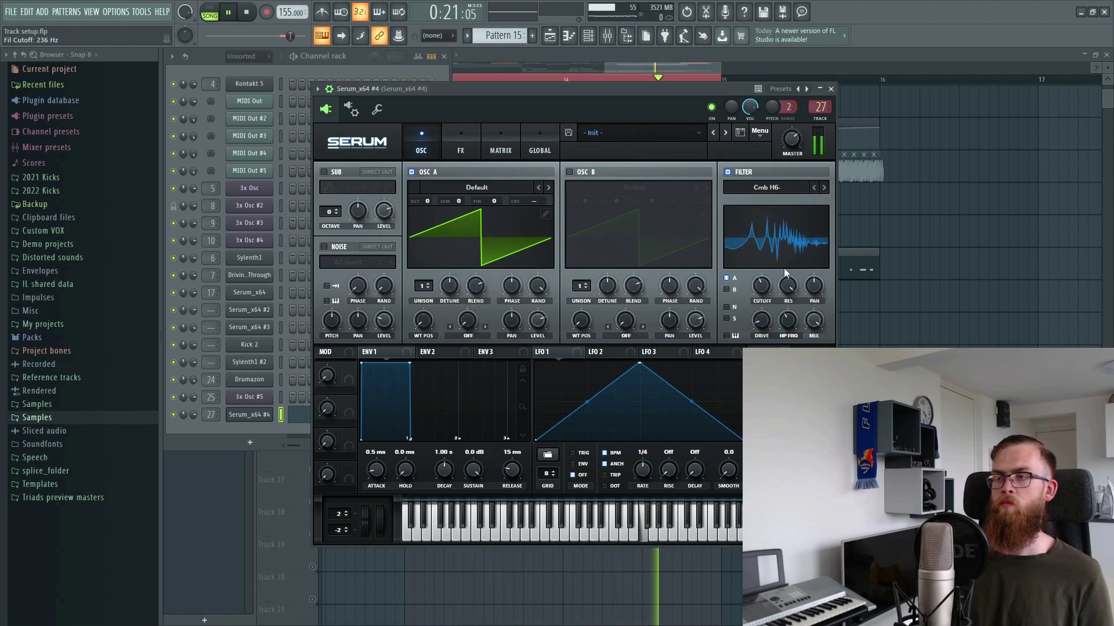
left_click(770, 188)
mouse_move(780, 209)
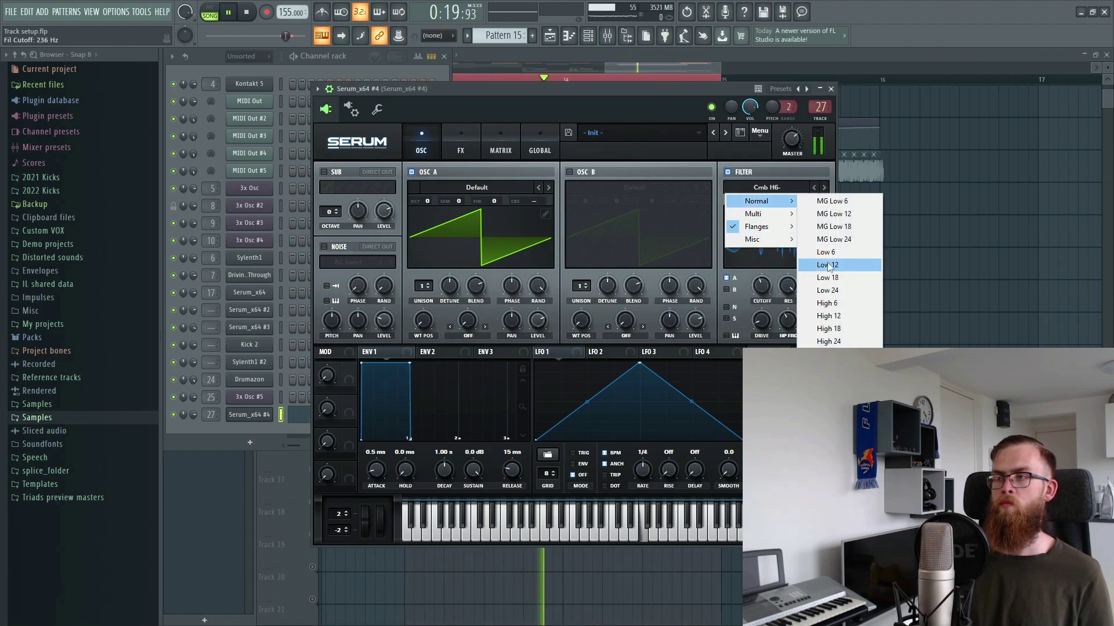
left_click(820, 341)
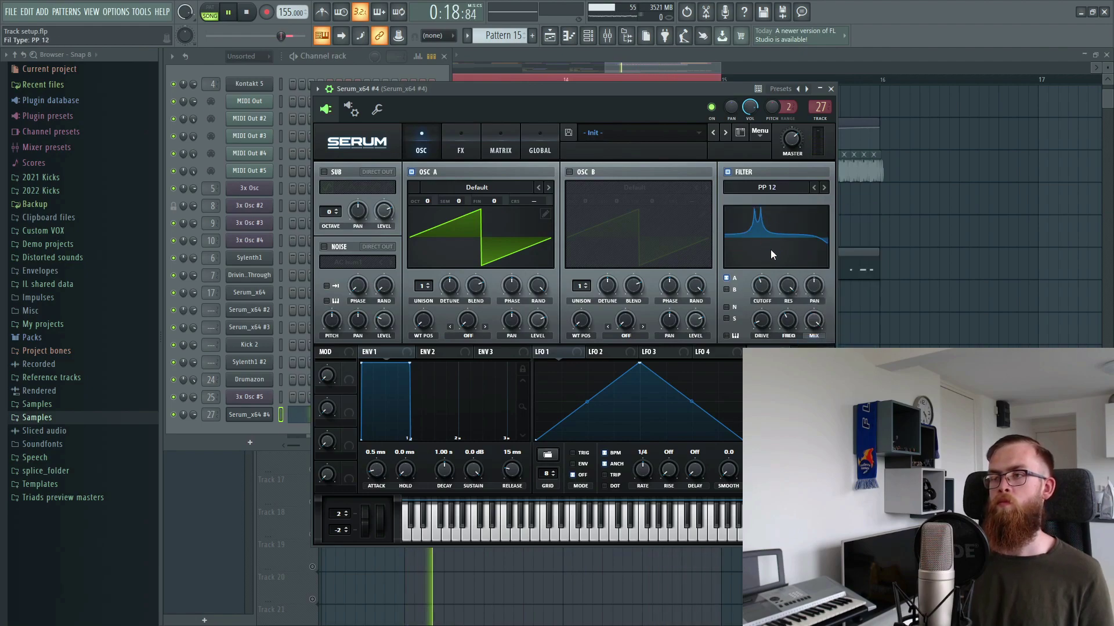
Step: Change the filter type to Band 24, adjust its resonance and set the cutoff to about 334 Hz
left_click(767, 187)
mouse_move(767, 203)
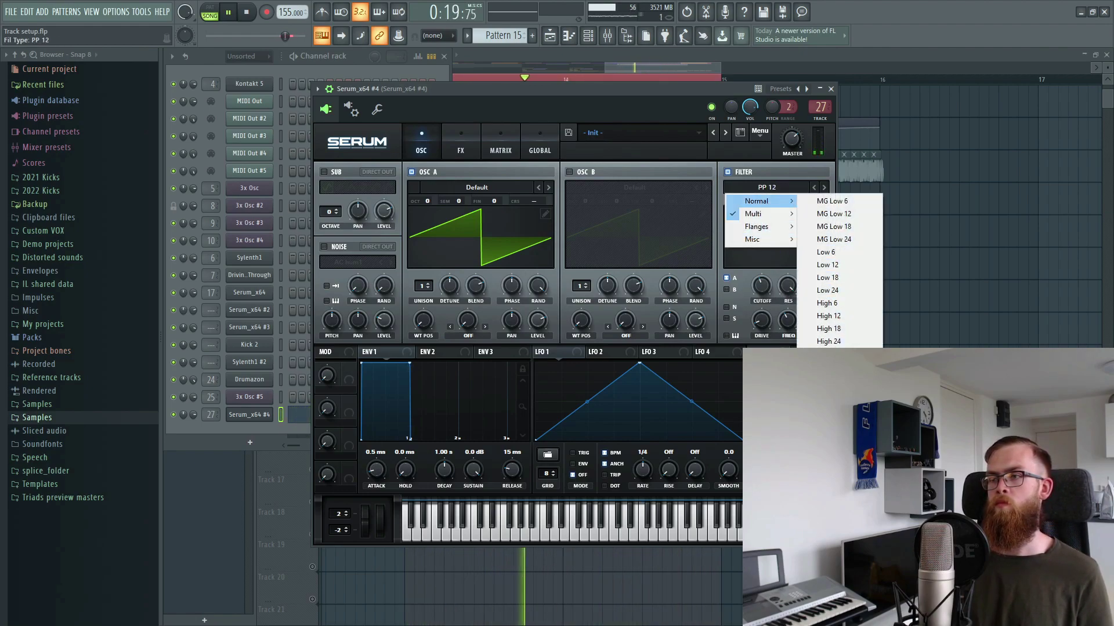
left_click(828, 367)
left_click_drag(784, 292, 765, 280)
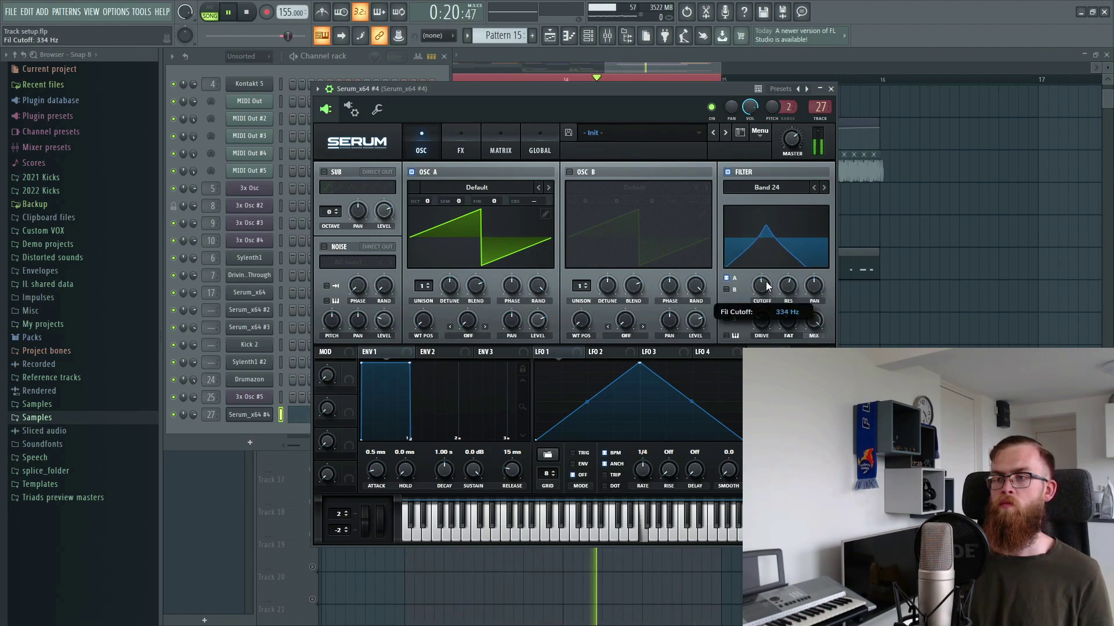
Step: Reshape LFO 1 into a curved decay from full level to zero and set its mode to ENV
left_click_drag(639, 364, 457, 307)
double_click(580, 428)
left_click_drag(580, 428, 620, 441)
left_click(579, 464)
left_click_drag(576, 395, 573, 406)
Step: Assign LFO 1 to oscillator A's coarse pitch and set the modulation amount to -6
left_click_drag(580, 352, 529, 200)
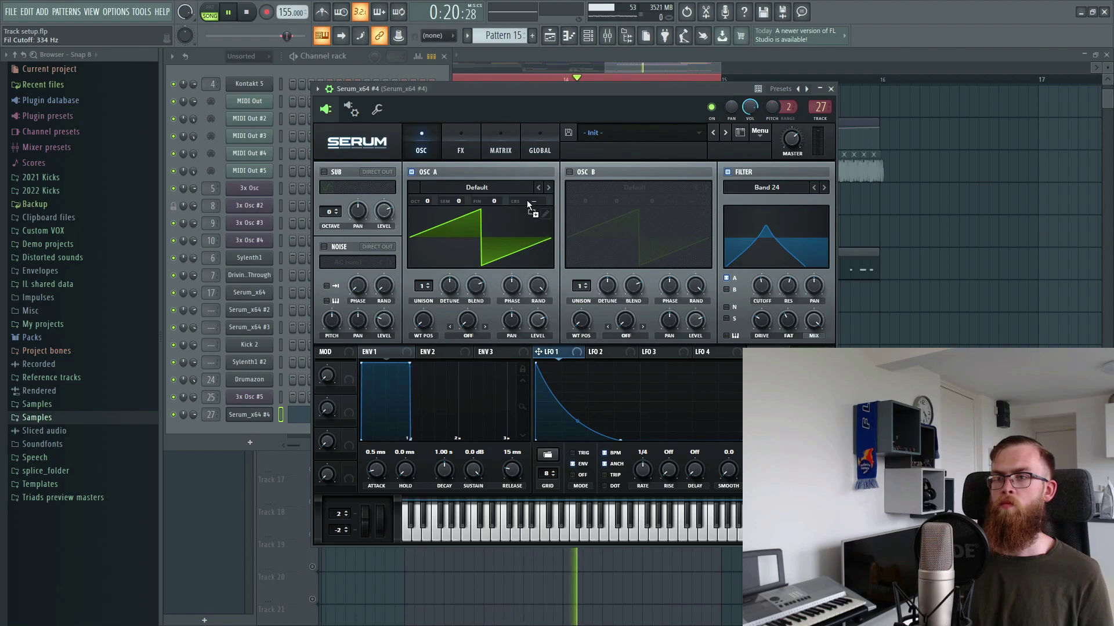
left_click(497, 142)
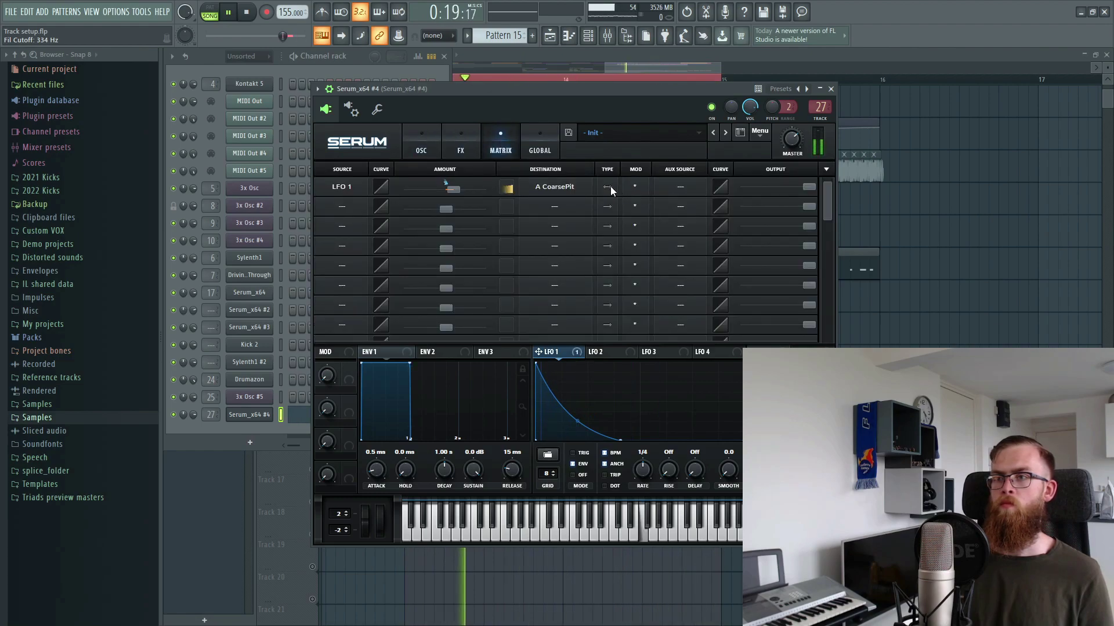
left_click(420, 143)
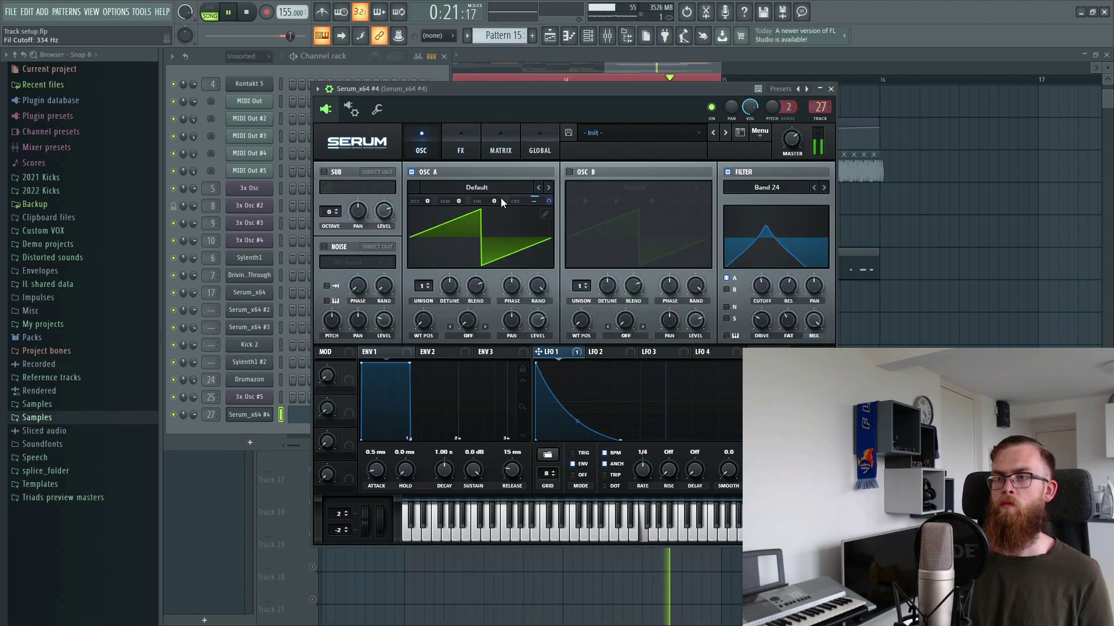
left_click(500, 144)
left_click_drag(453, 188, 437, 193)
Step: Steepen LFO 1's decay curve and shorten it by moving its end point earlier
left_click_drag(588, 436, 587, 447)
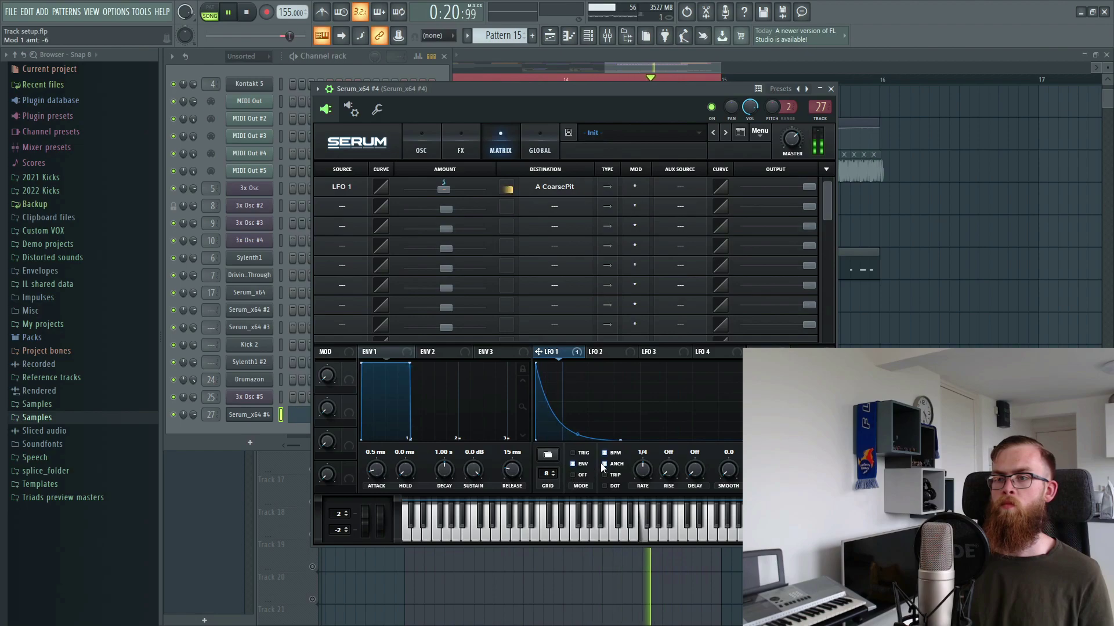
left_click_drag(620, 440, 578, 445)
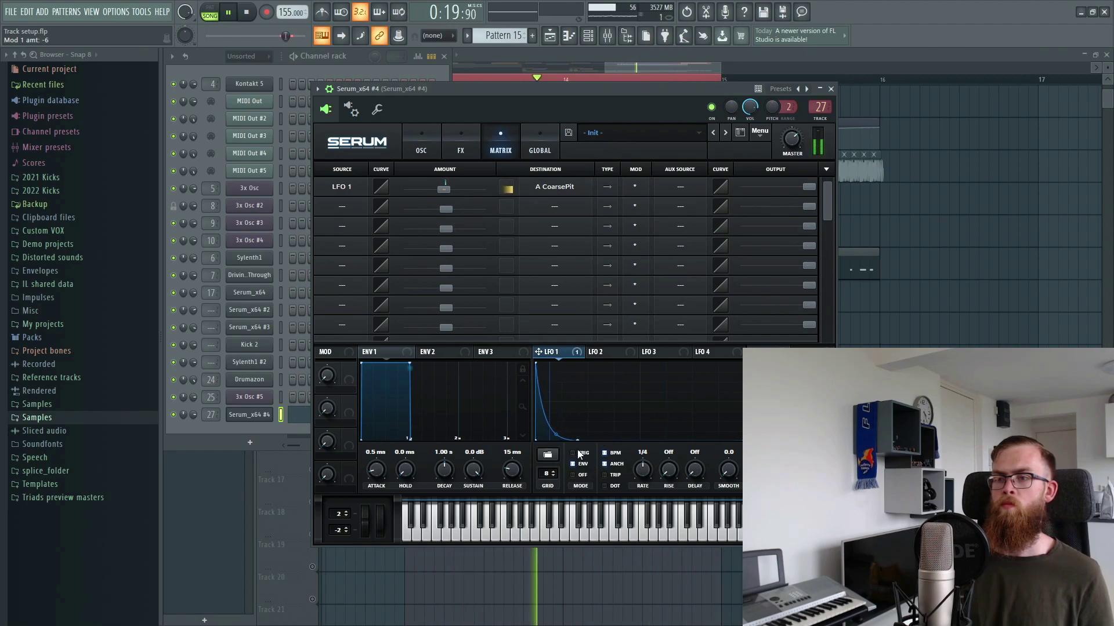
Step: Fine-tune LFO 1's decay curve, set its coarse pitch modulation on oscillator A to -4 and slightly raise the filter cutoff
left_click(422, 145)
key("space")
key("space")
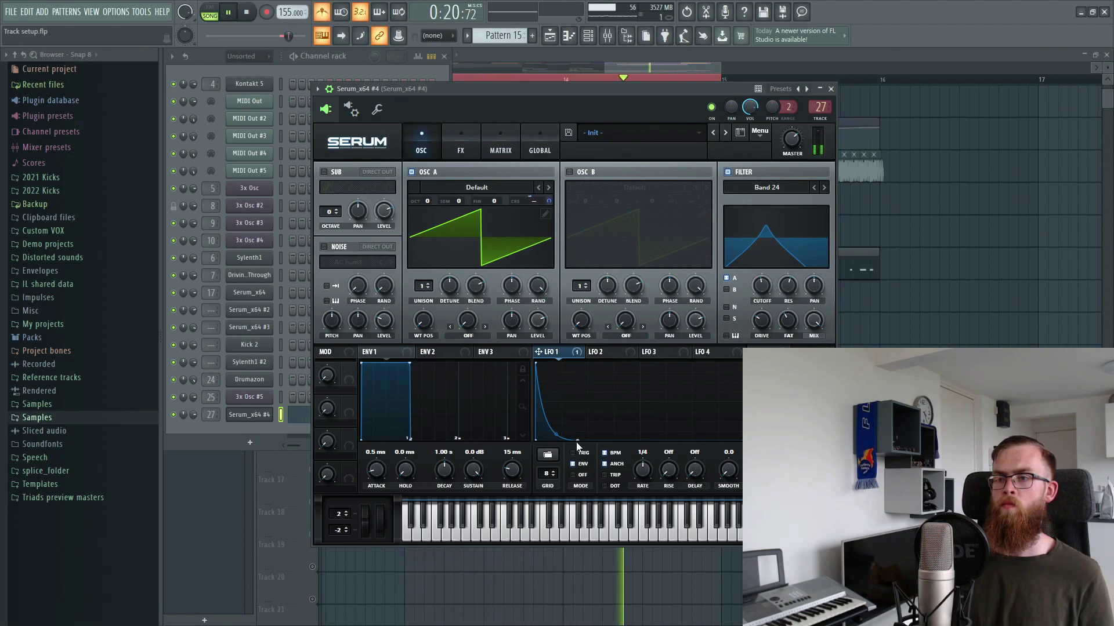
left_click_drag(555, 434, 558, 431)
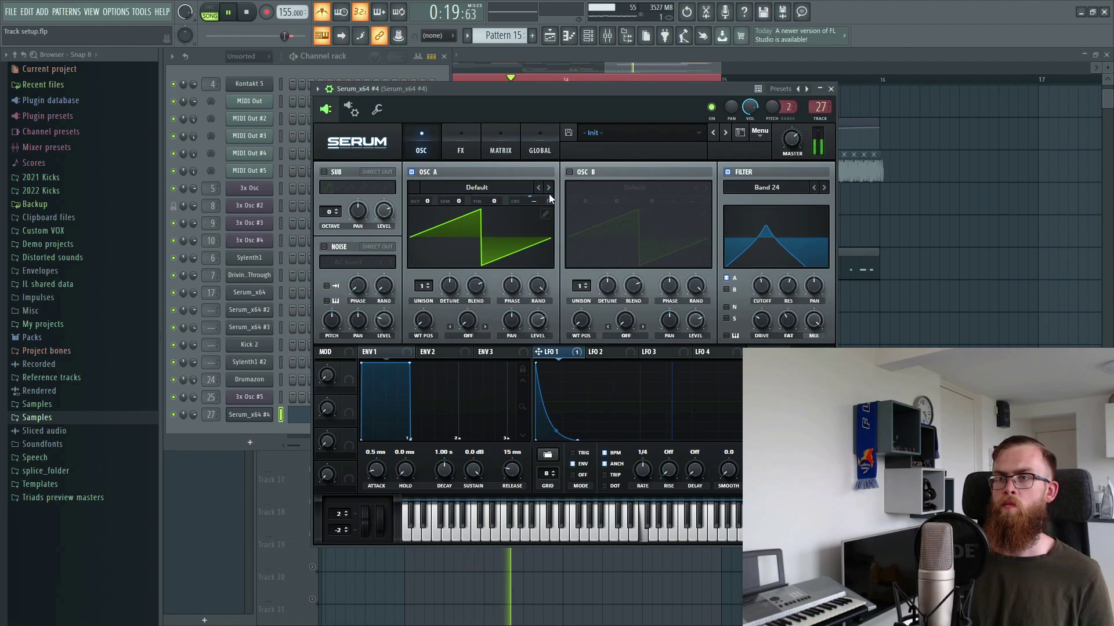
left_click_drag(549, 195, 549, 199)
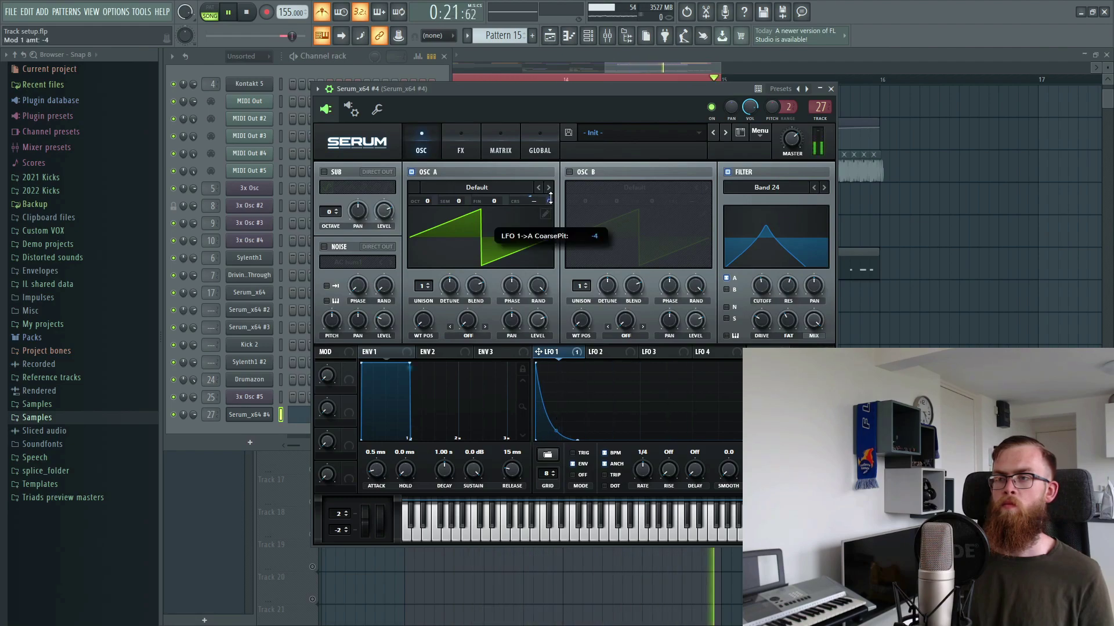
left_click_drag(764, 288, 767, 289)
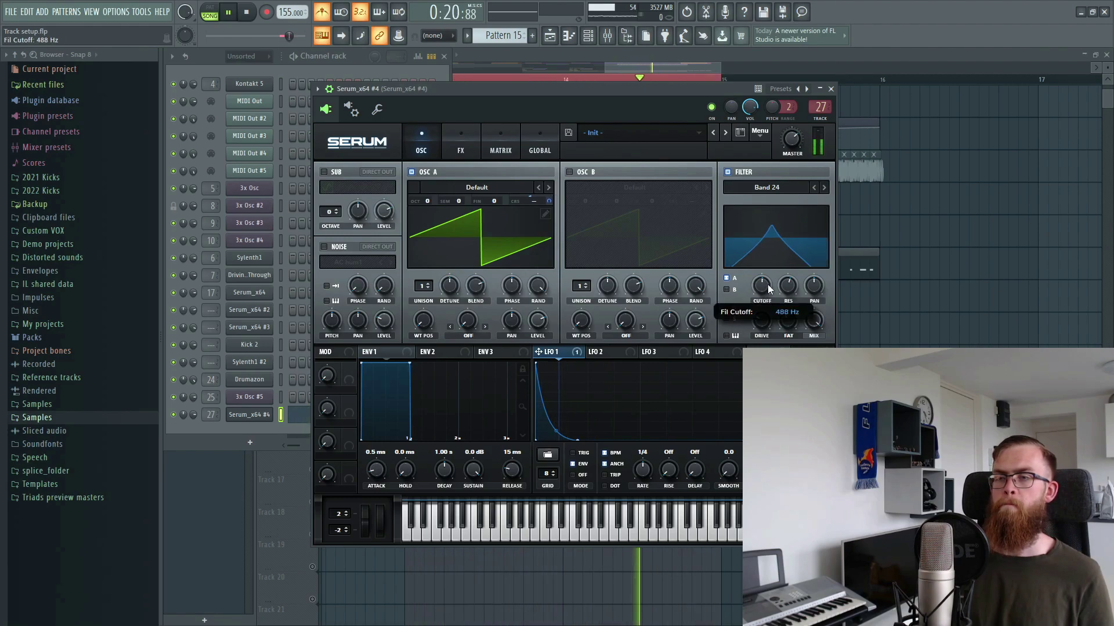
Step: Enable the filter effect, place it before the distortion in the effects chain and set its type to Cmb +
left_click(467, 140)
left_click(328, 297)
left_click(328, 297)
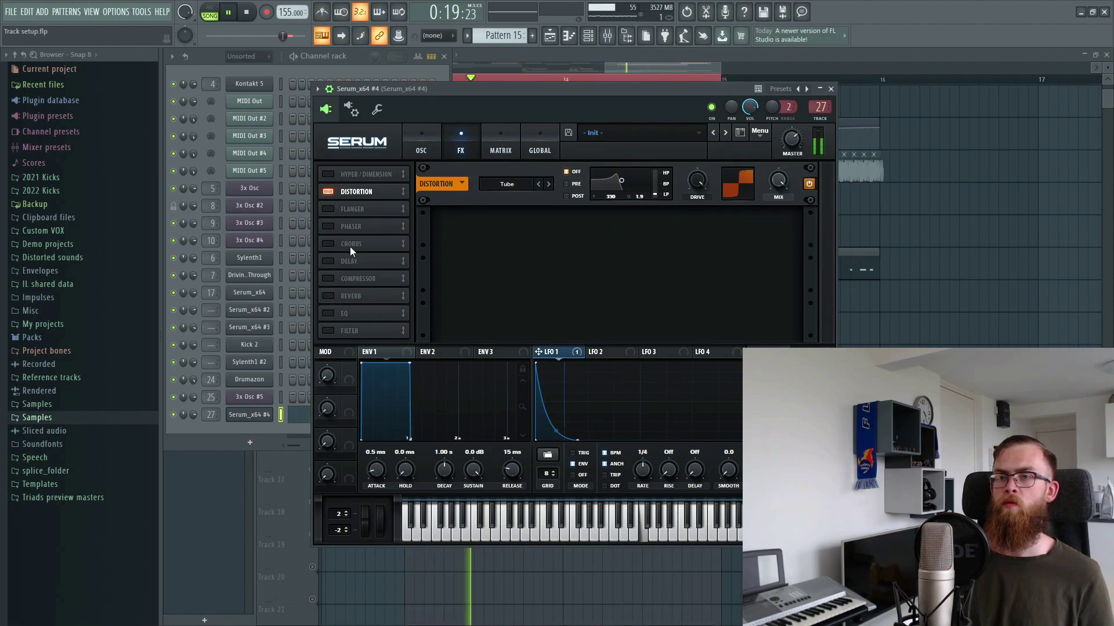
left_click(328, 331)
left_click_drag(373, 201, 373, 187)
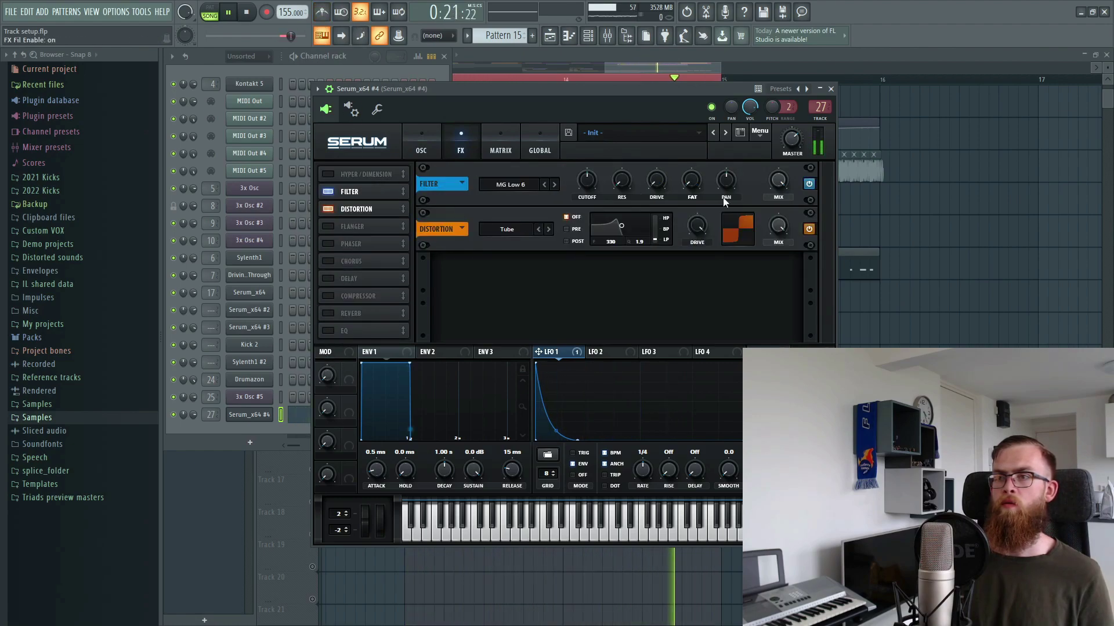
left_click(510, 185)
mouse_move(545, 225)
left_click(584, 223)
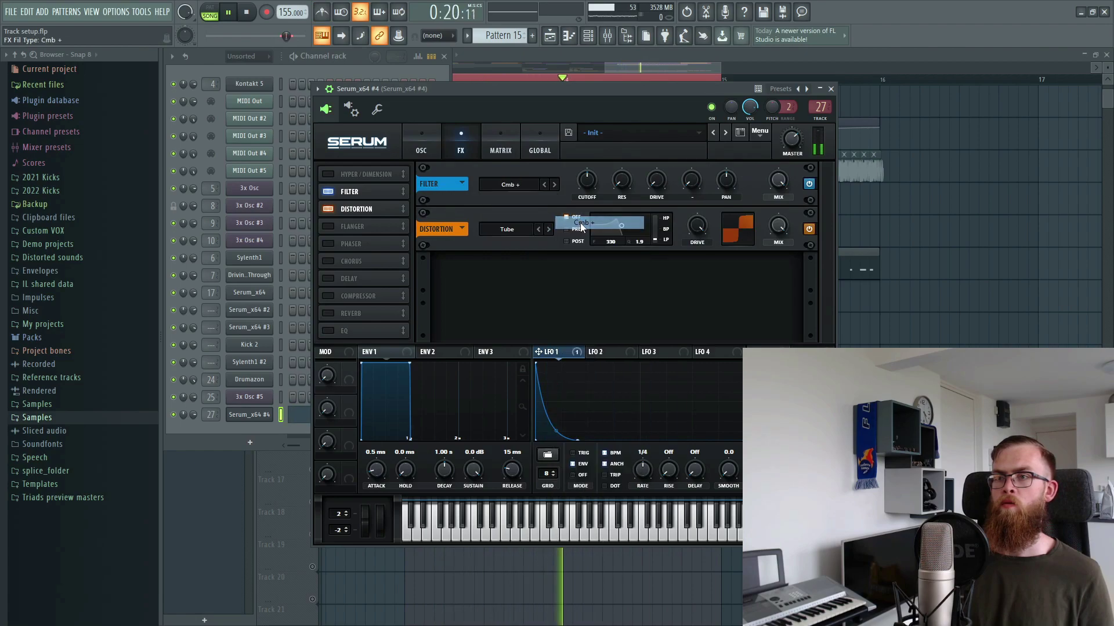
Step: Adjust the filter effect's resonance, lower its cutoff, and set its drive to 40% and mix to 23%
left_click_drag(622, 181, 645, 89)
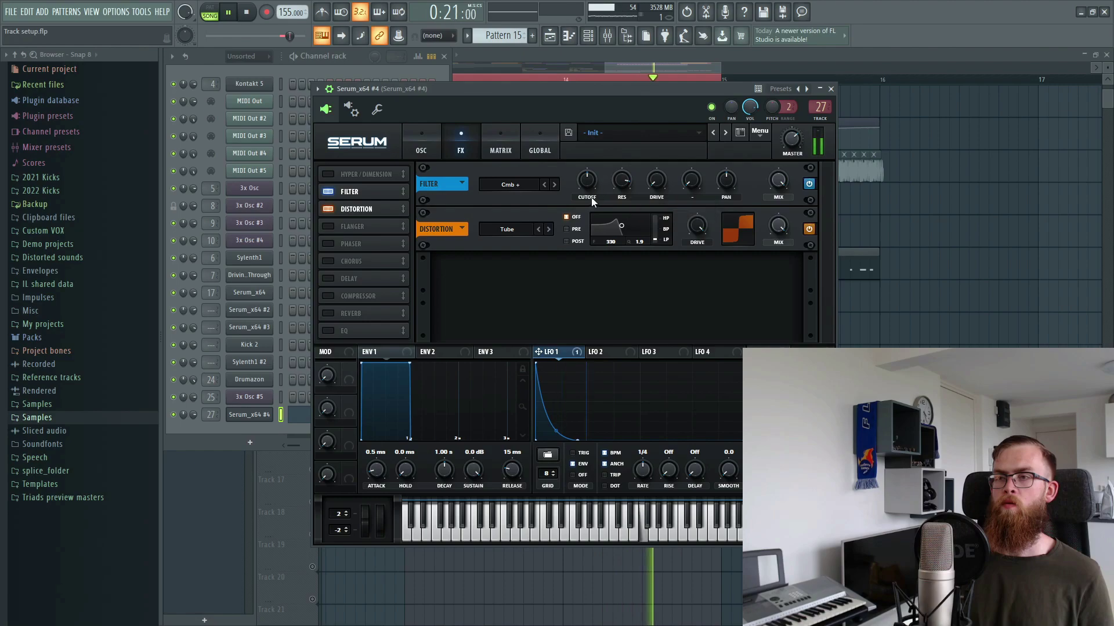
left_click_drag(656, 179, 664, 170)
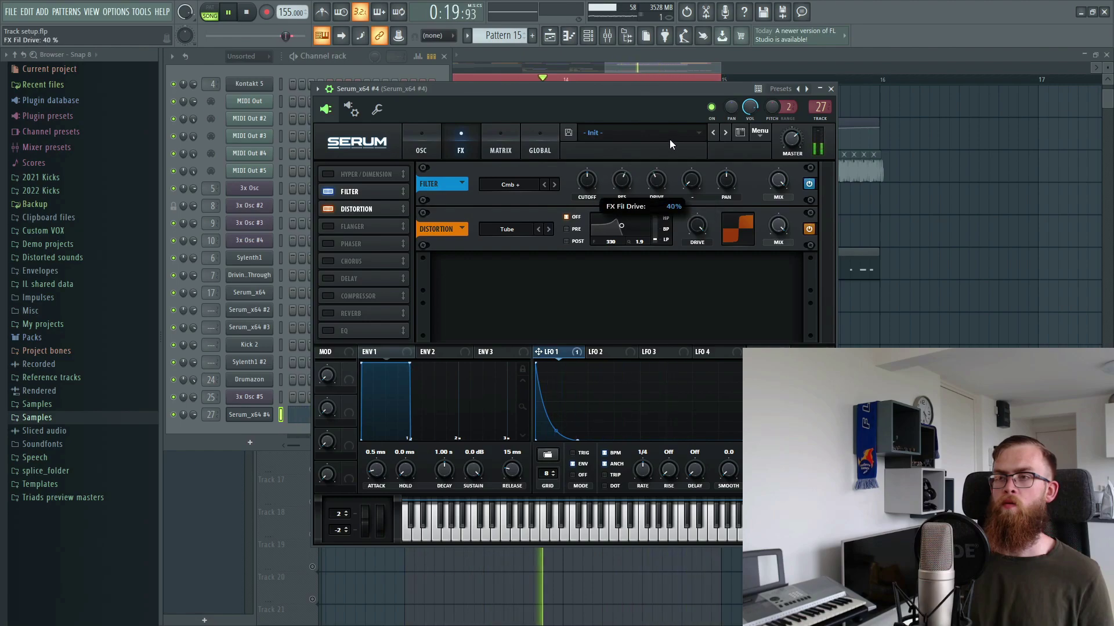
left_click_drag(587, 181, 582, 203)
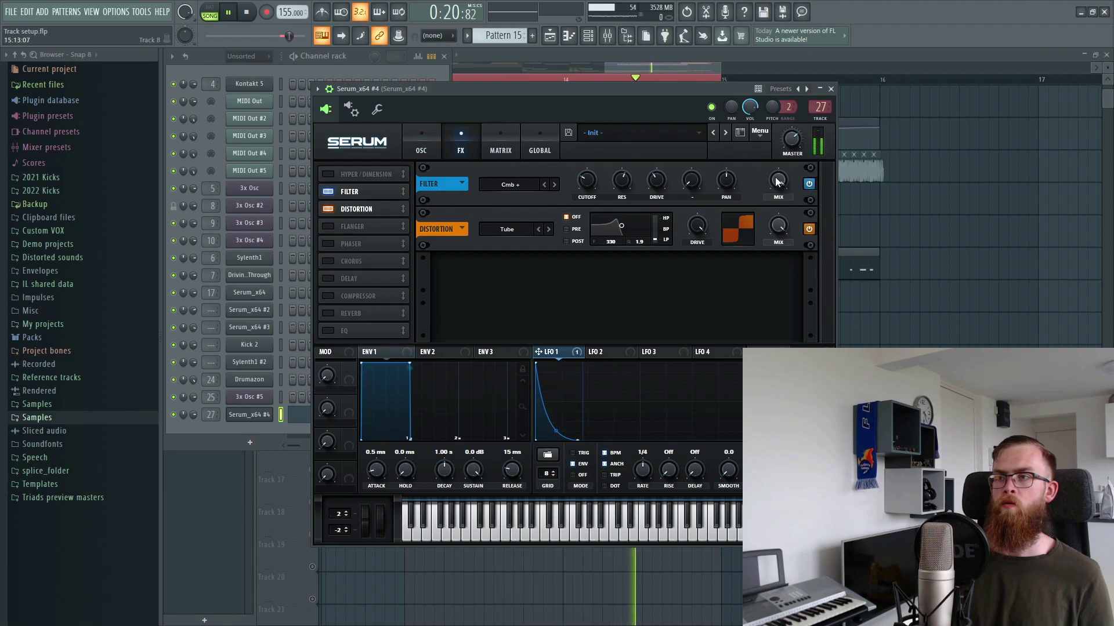
left_click_drag(763, 258, 761, 263)
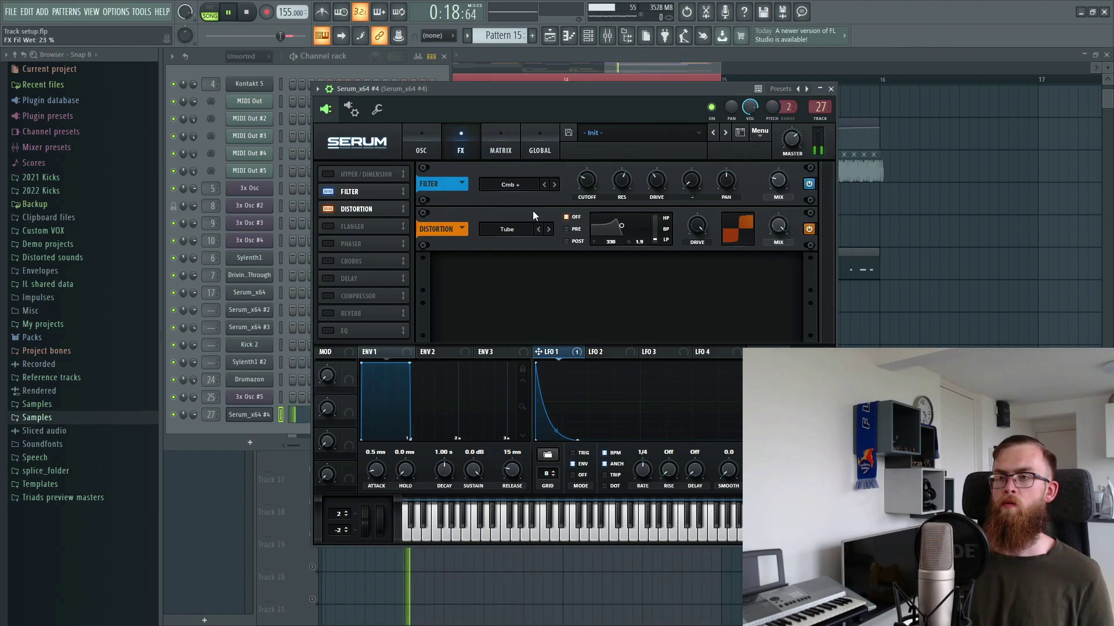
Step: Load the basic sine shape into LFO 2 and turn off its BPM sync
left_click(435, 136)
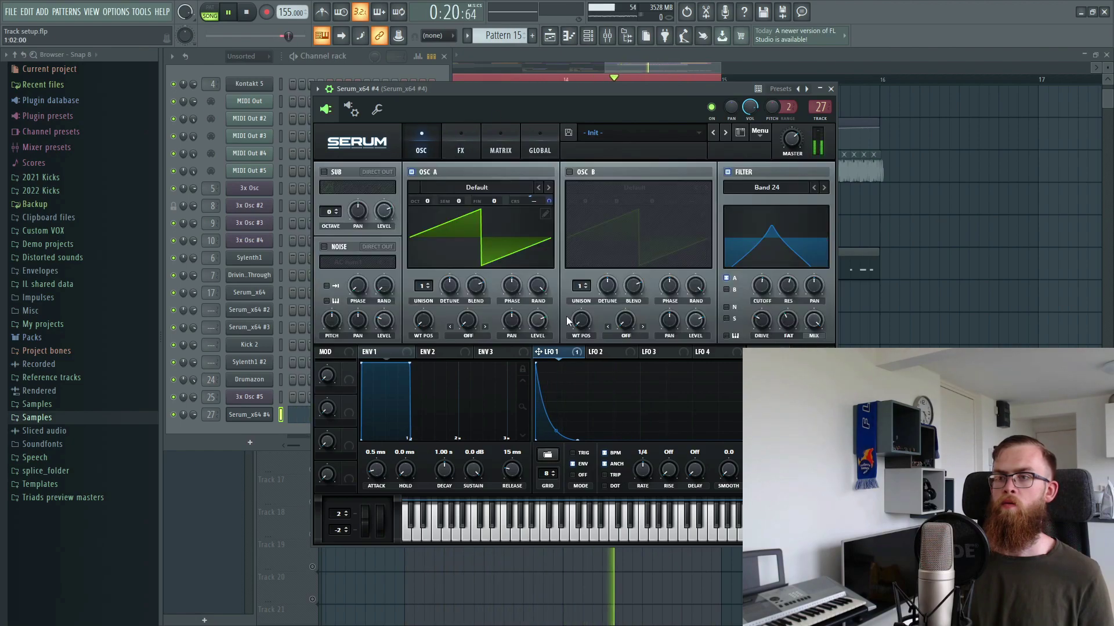
left_click(604, 351)
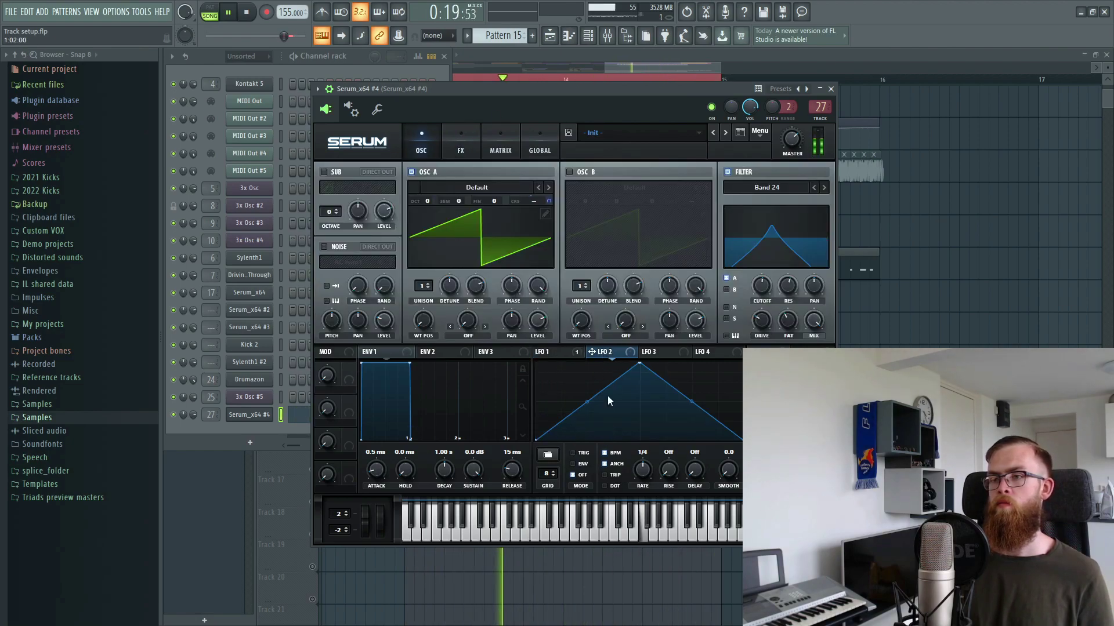
left_click(548, 454)
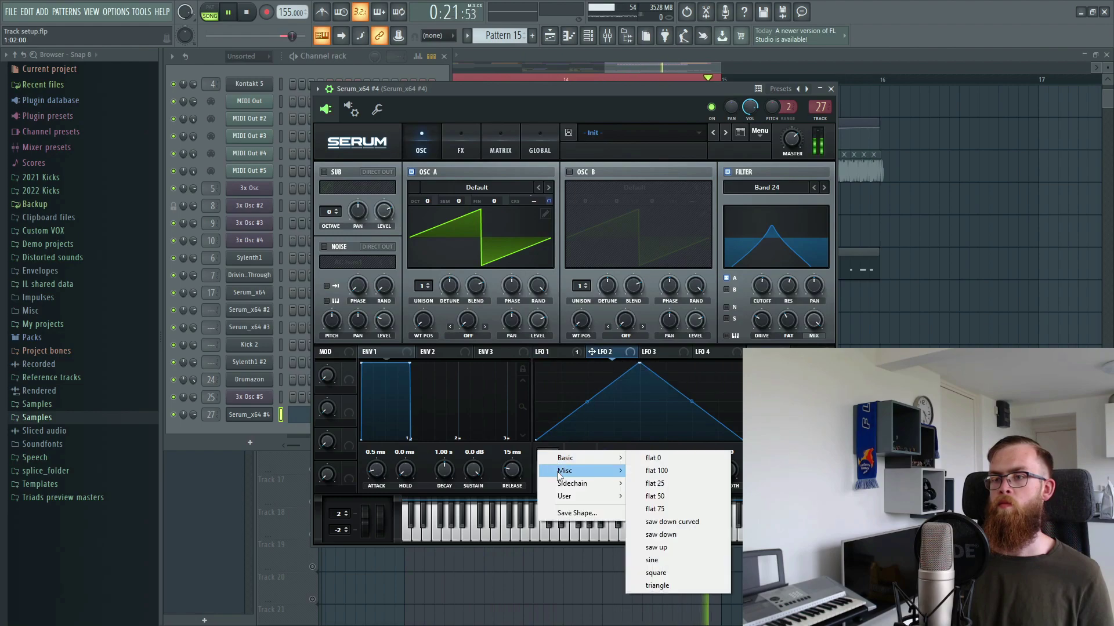
mouse_move(574, 458)
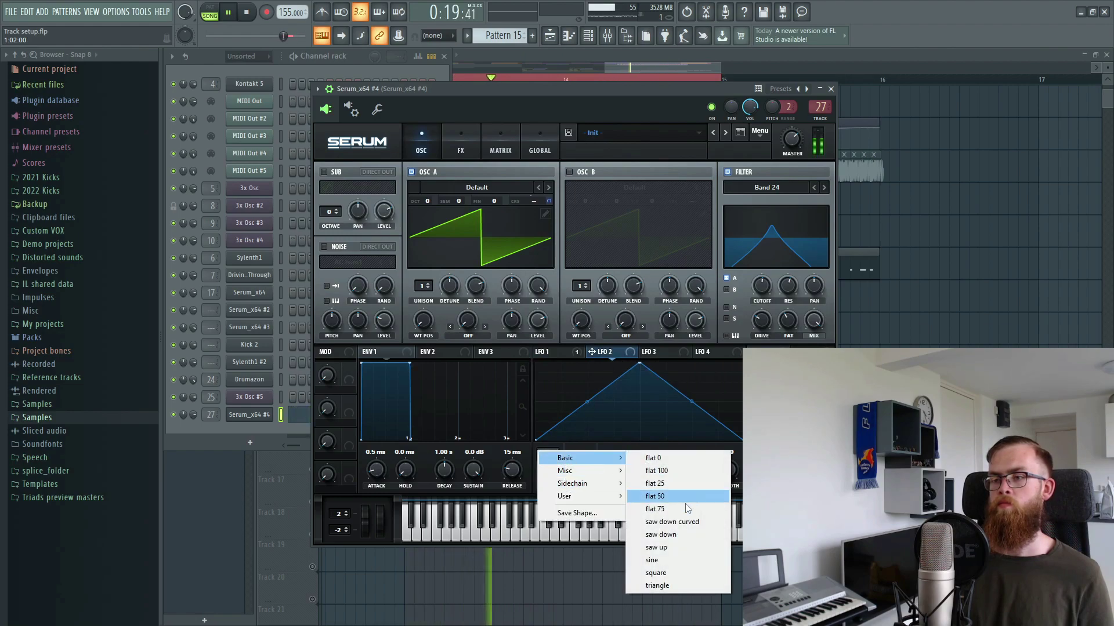
left_click(658, 561)
left_click(604, 453)
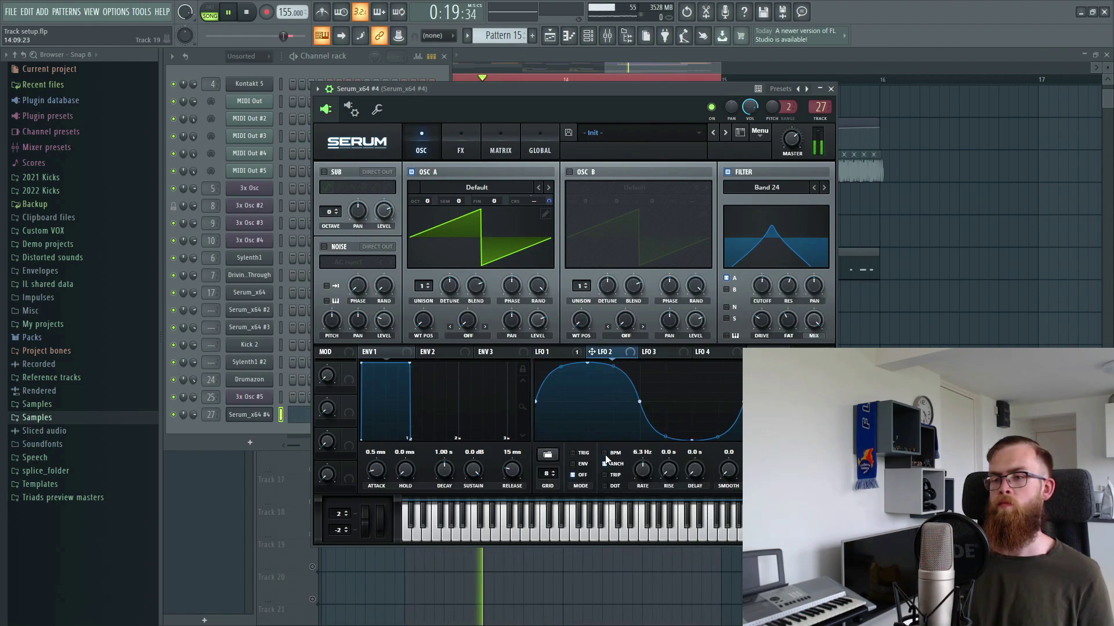
Step: Assign LFO 2 to oscillator A's fine tuning with a modulation amount of 22 and a rate of 22.5 Hz
left_click_drag(629, 351, 494, 201)
left_click(501, 147)
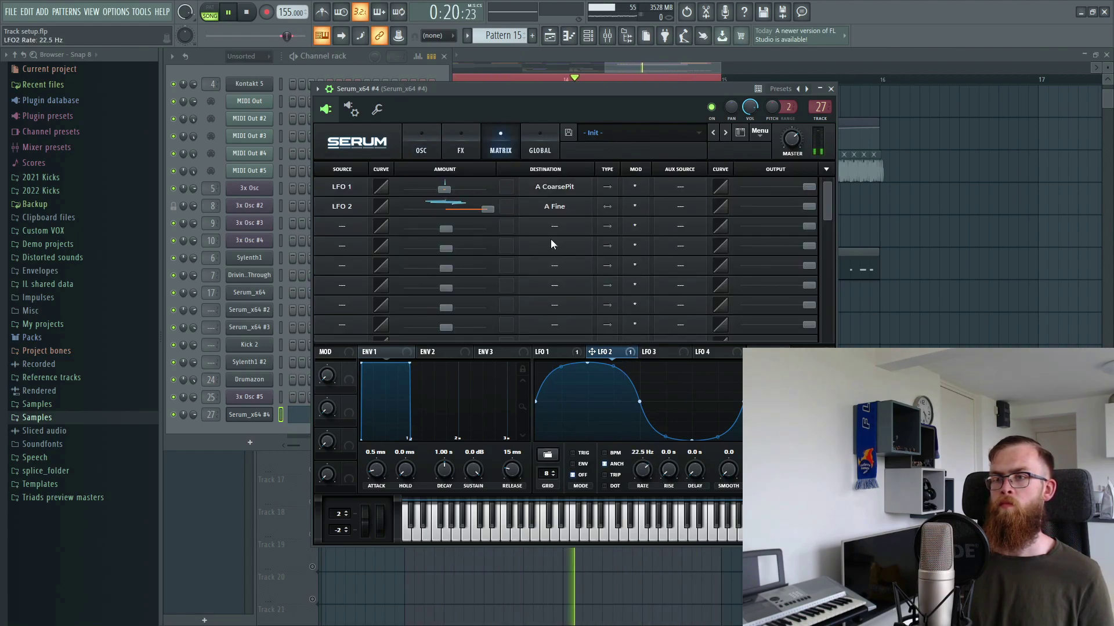
left_click_drag(490, 209, 451, 211)
left_click(422, 143)
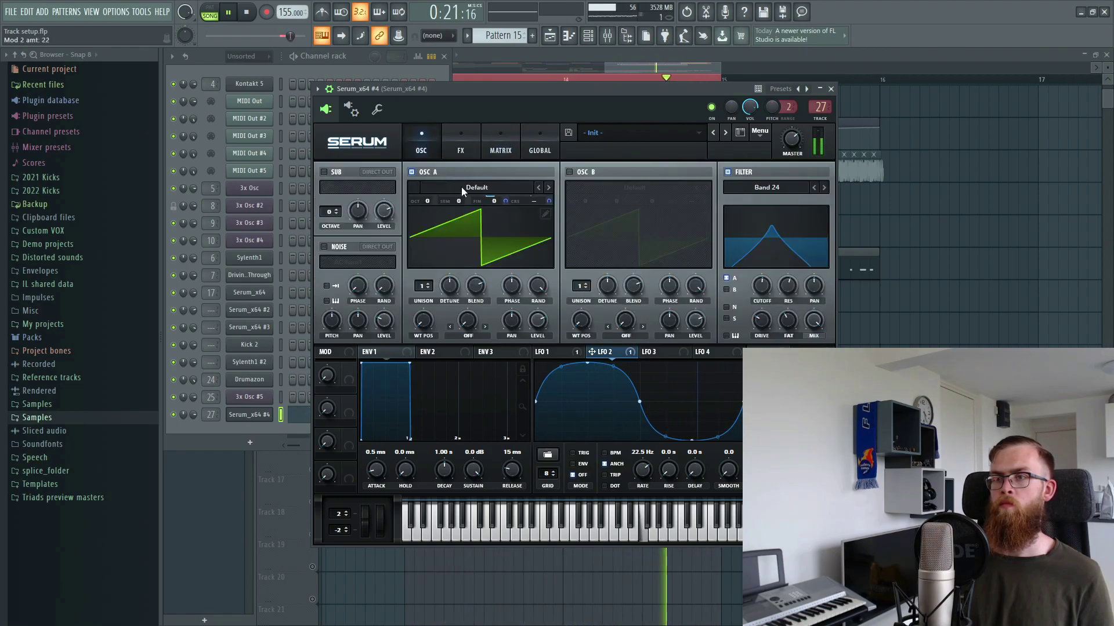
Step: Raise LFO 2's rate to 37.1 Hz, reduce its fine tuning modulation and adjust the main filter's cutoff
left_click_drag(640, 474, 639, 459)
left_click_drag(505, 200, 504, 203)
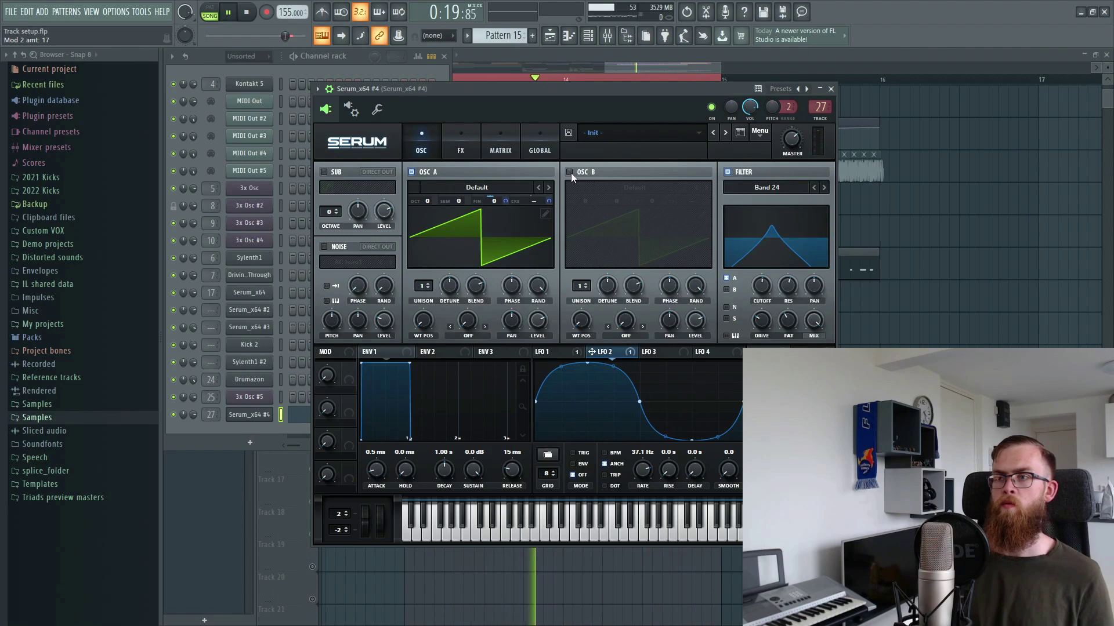
mouse_move(755, 288)
left_mouse_down()
mouse_move(753, 311)
mouse_move(752, 270)
left_mouse_up()
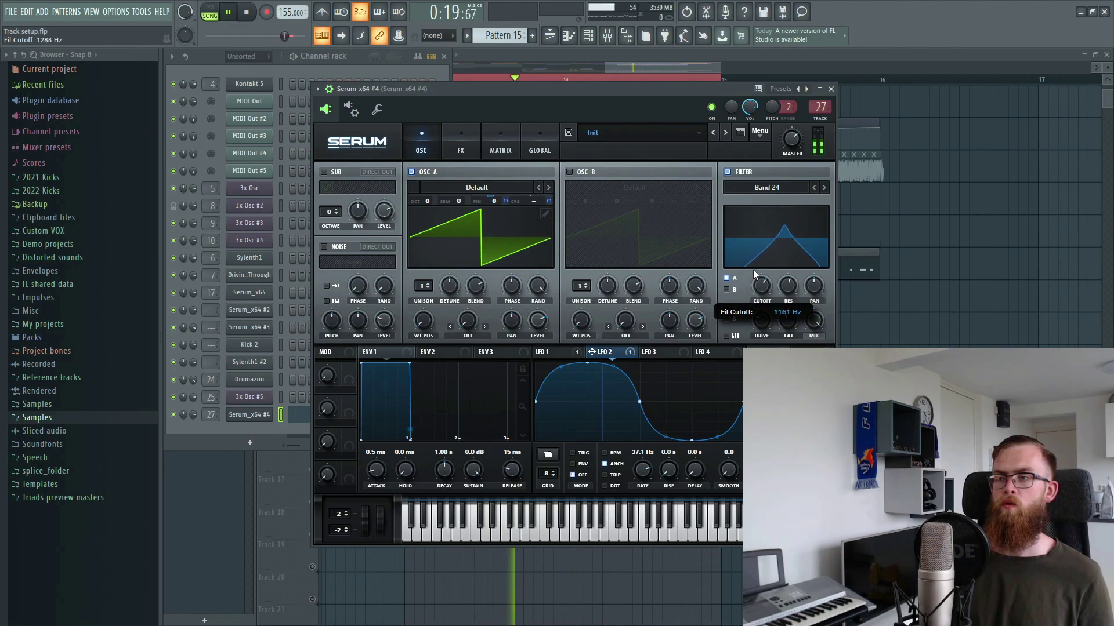
Step: Change the distortion mode to Zero-Square and lower the filter effect's resonance to 29% and its mix to 6%
left_click(461, 145)
left_click_drag(778, 179, 781, 191)
left_click(507, 229)
left_click(521, 333)
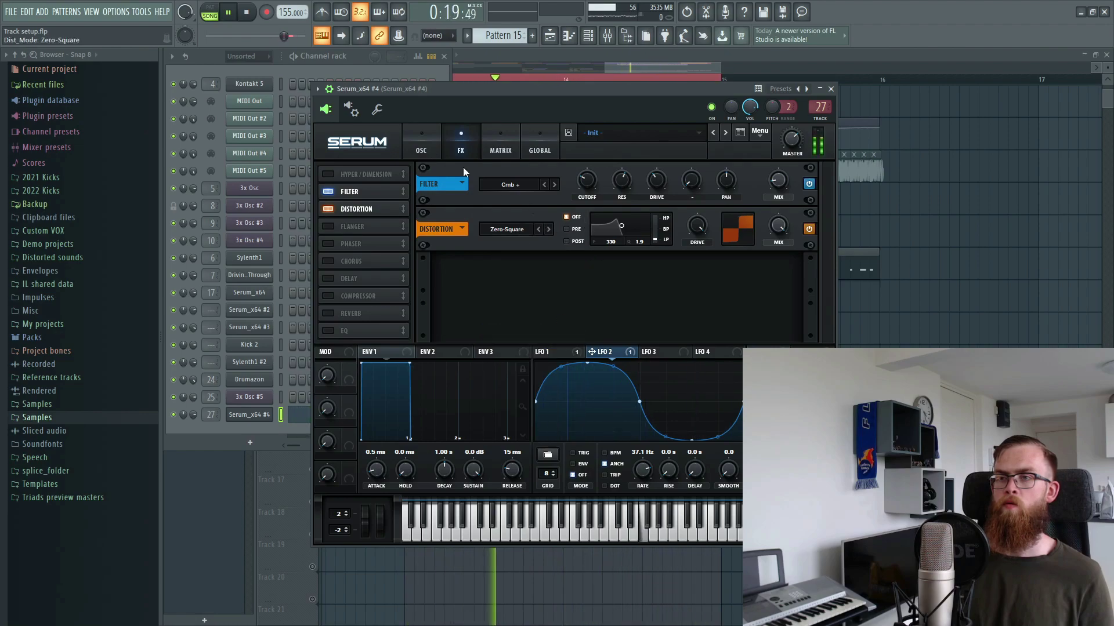
left_click_drag(622, 182, 625, 207)
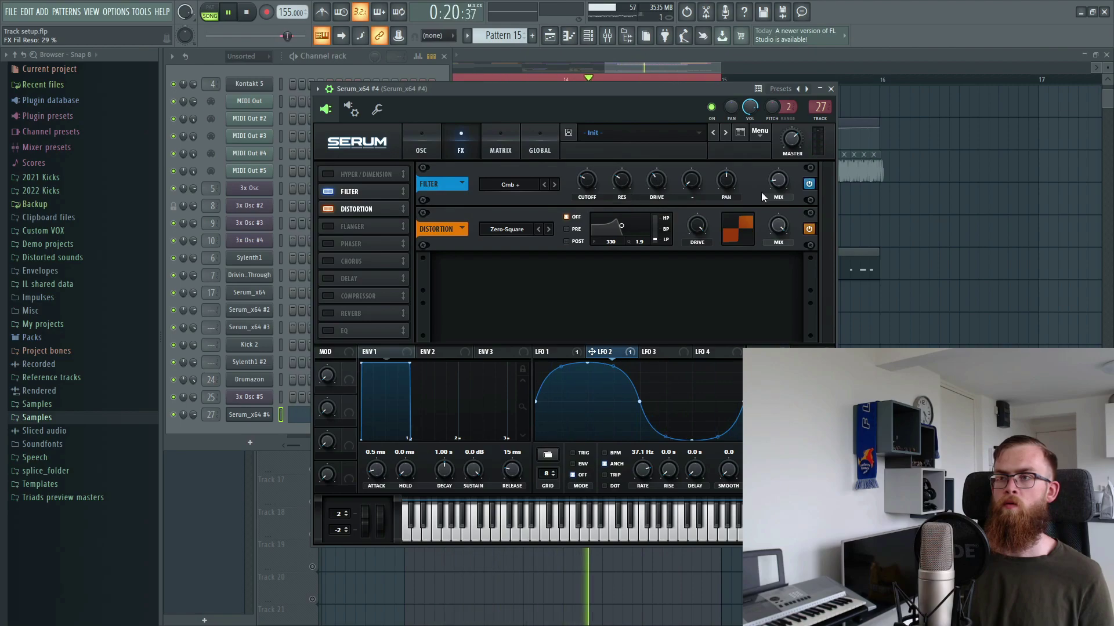
left_click_drag(784, 183, 783, 192)
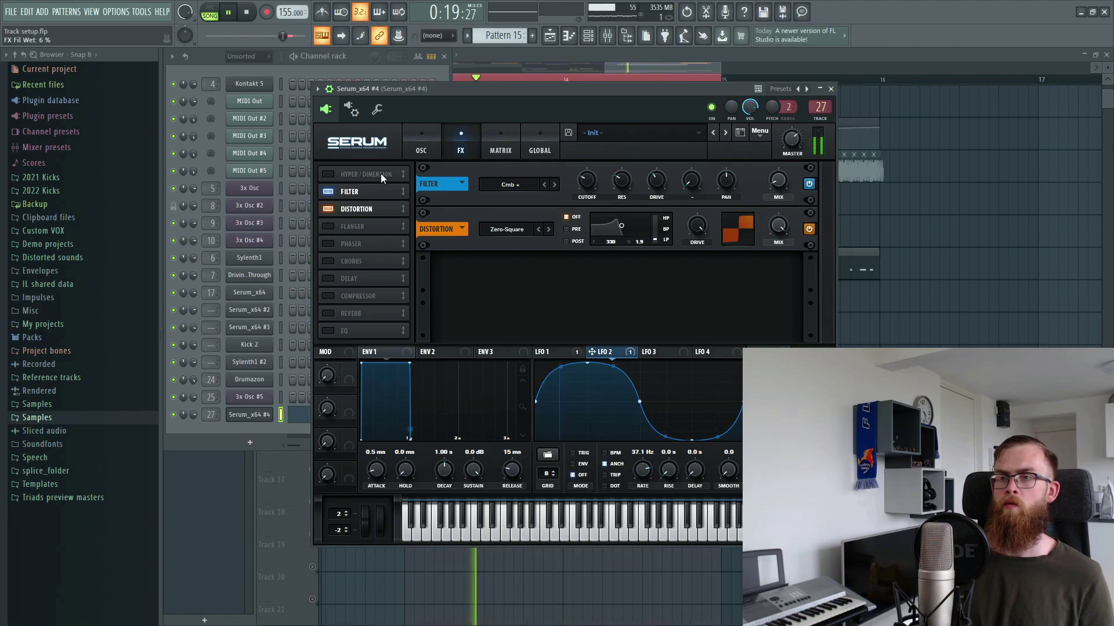
Step: Enable the Hyper/Dimension effect, adjust the hyper mix and set its unison to 3, ending with playback stopped
left_click(328, 174)
left_click_drag(639, 181, 643, 210)
left_click(639, 188)
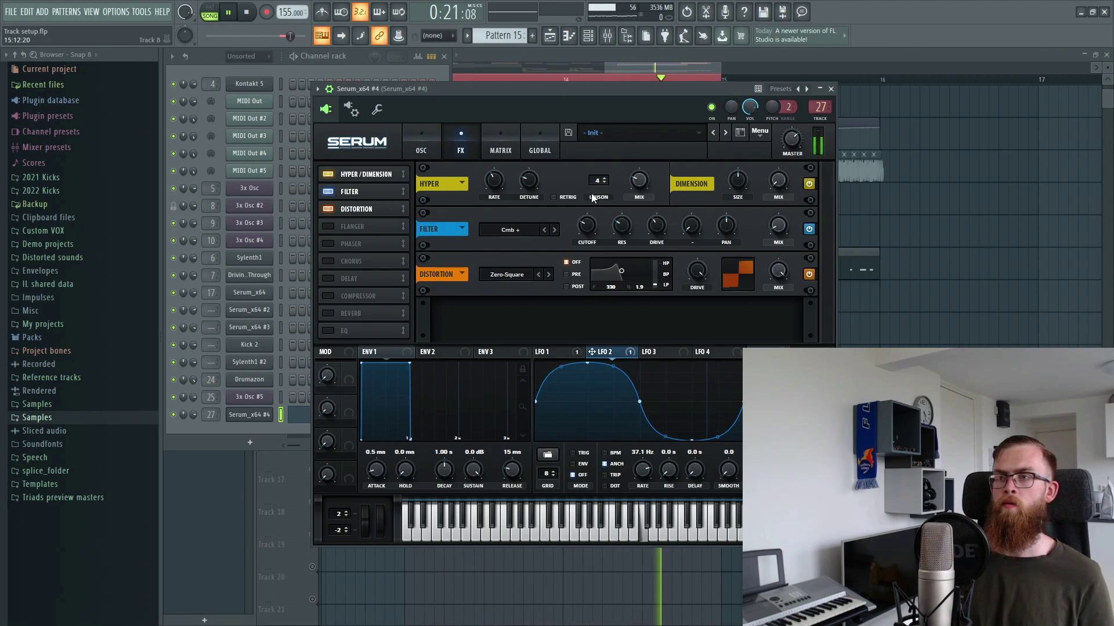
left_click_drag(596, 184, 596, 197)
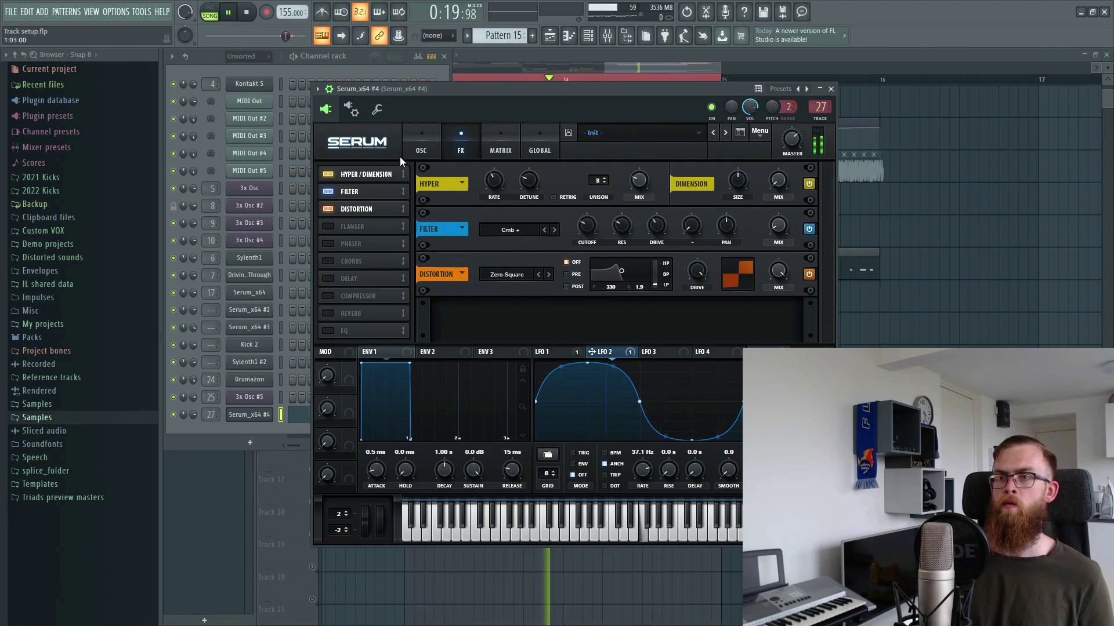
left_click(421, 146)
key("space")
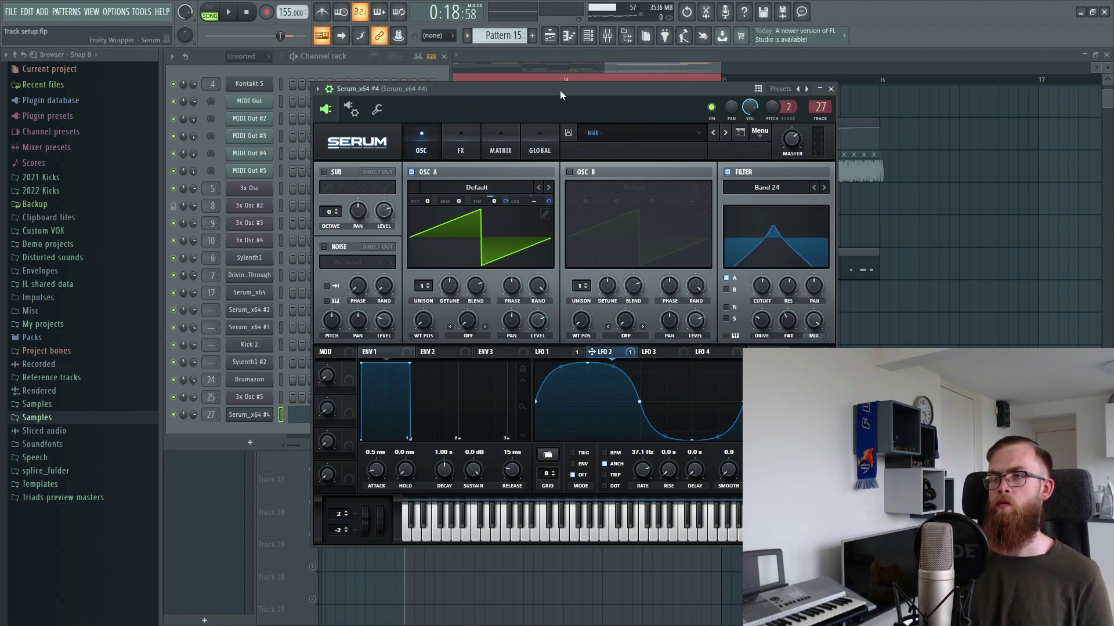
Step: Resume playback, set oscillator A's unison to 2 voices with a detune of 0.01 and enable oscillator B
left_click_drag(559, 89, 582, 106)
key("space")
left_click_drag(445, 303, 473, 320)
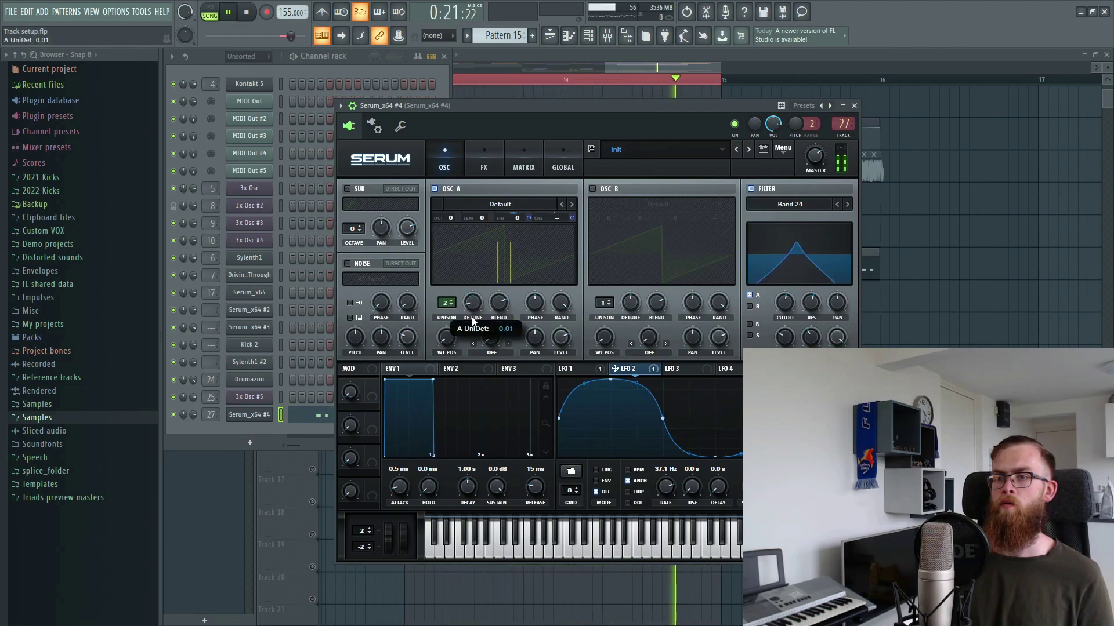
left_click(592, 189)
left_click(592, 189)
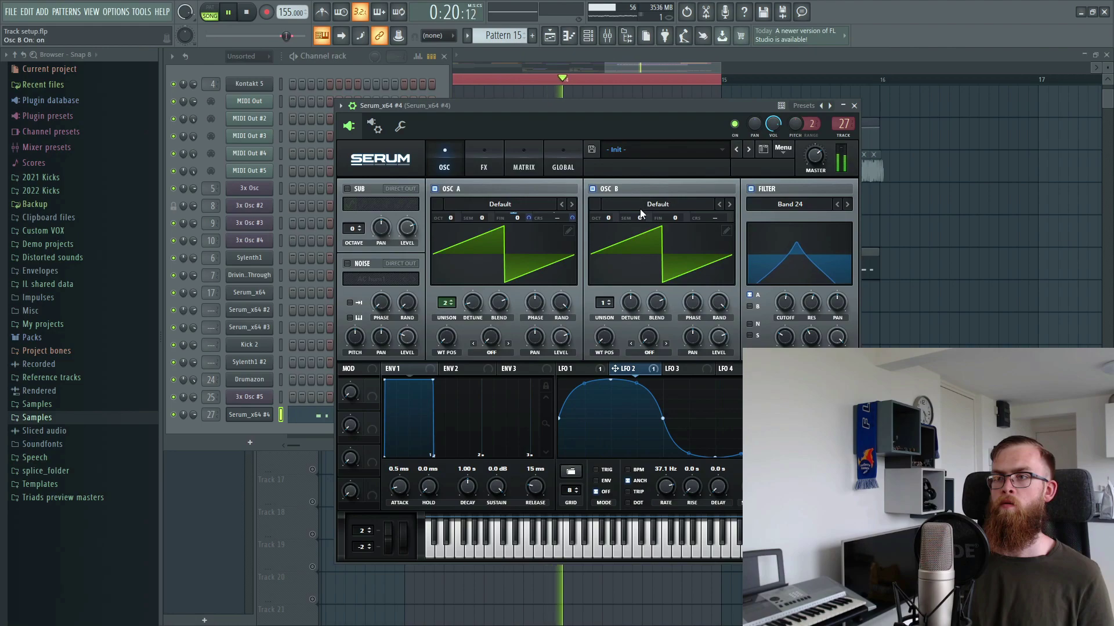
left_click(639, 206)
left_click_drag(594, 106, 583, 93)
left_click(452, 352)
key("space")
left_click_drag(545, 88, 534, 107)
key("space")
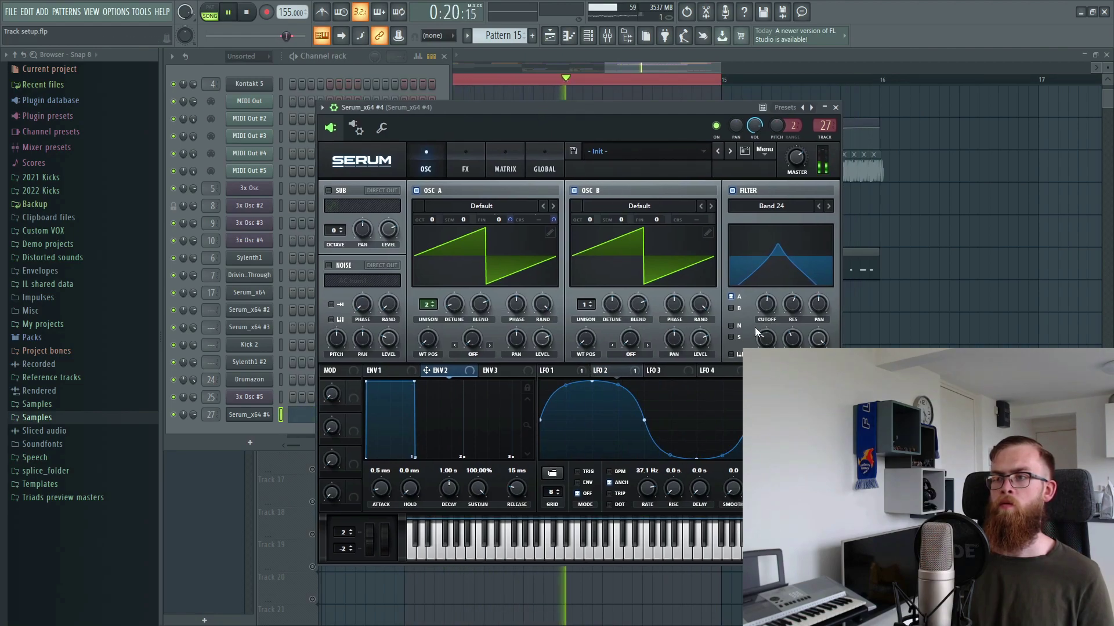
Step: Try oscillator B through the filter, leave that routing off and lower oscillator B's level to about 66%
left_click(731, 308)
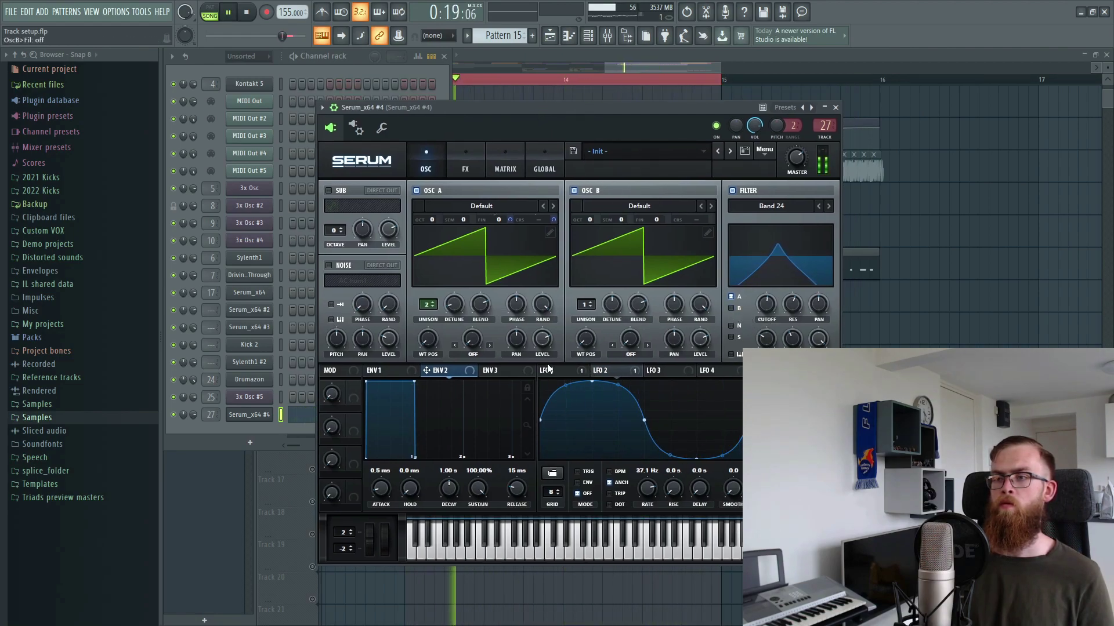
left_click(731, 309)
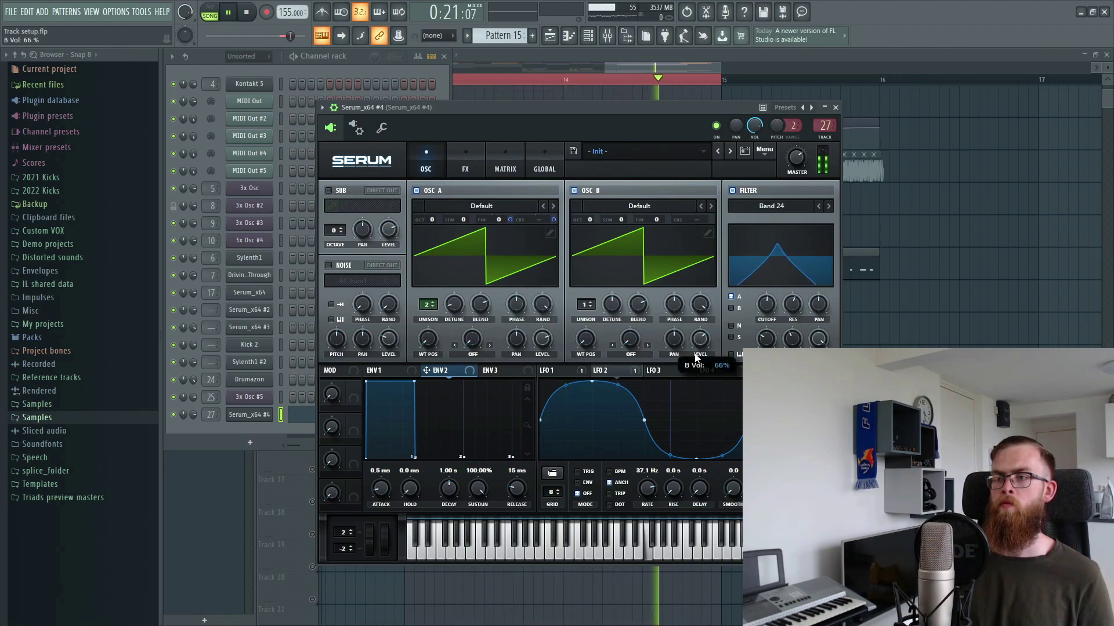
left_click_drag(697, 352, 697, 354)
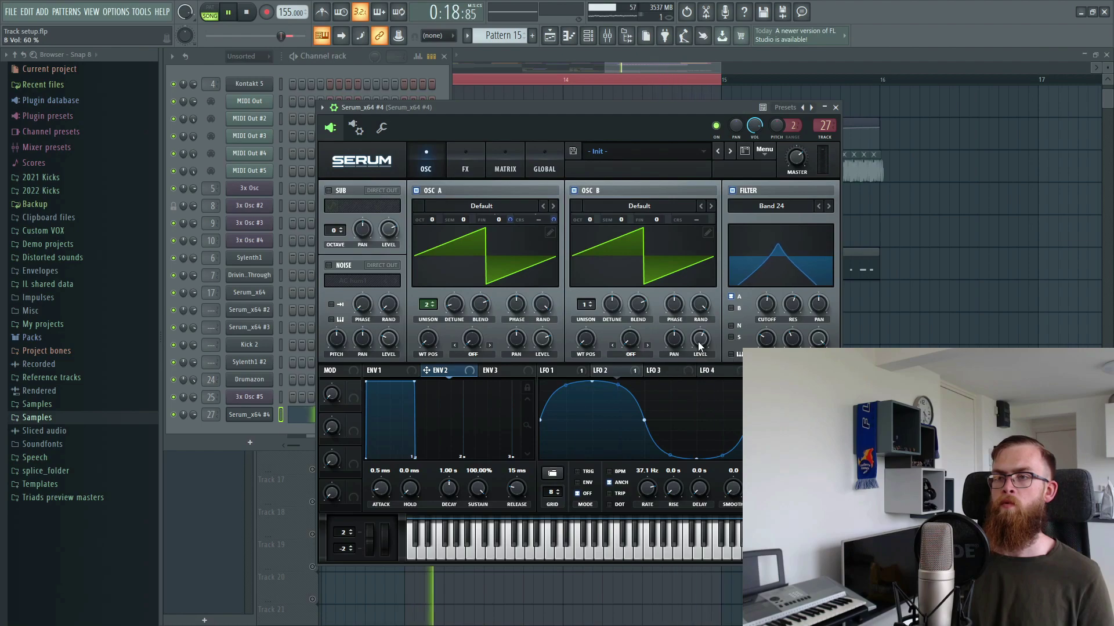
Step: Bring the Serum window back to the front, reposition it slightly and hide its detailed wrapper settings
left_click(327, 99)
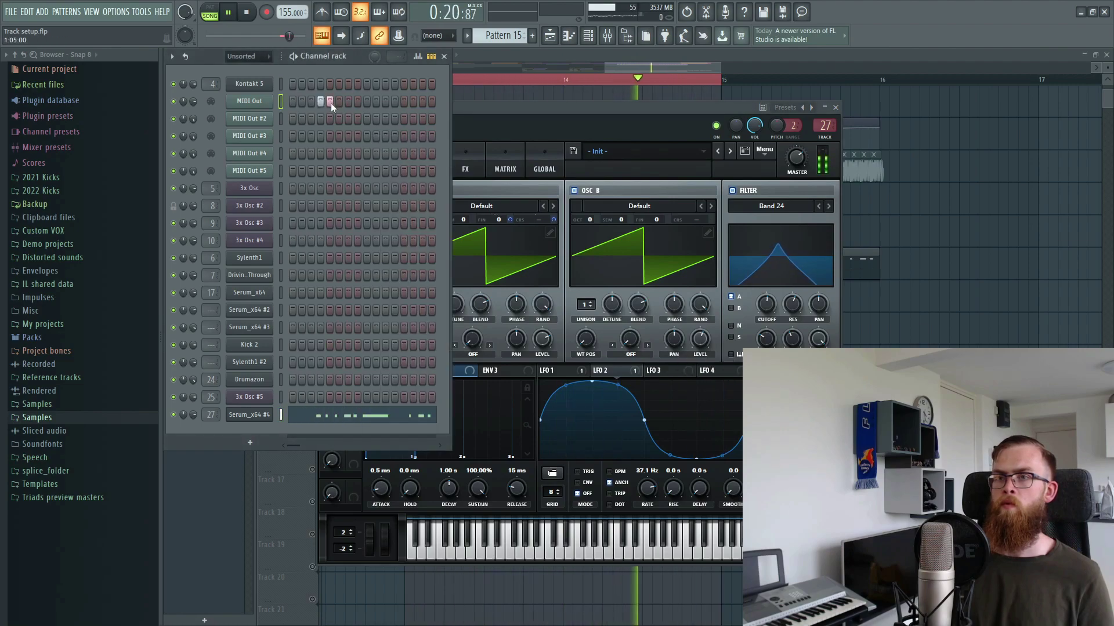
left_click_drag(506, 121, 497, 124)
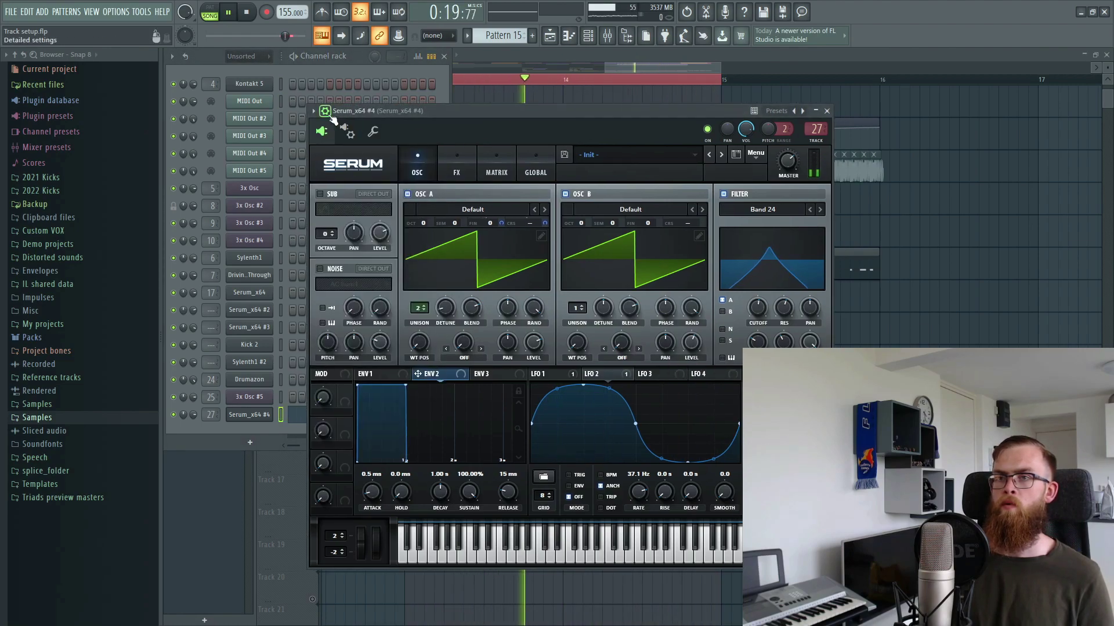
left_click(325, 111)
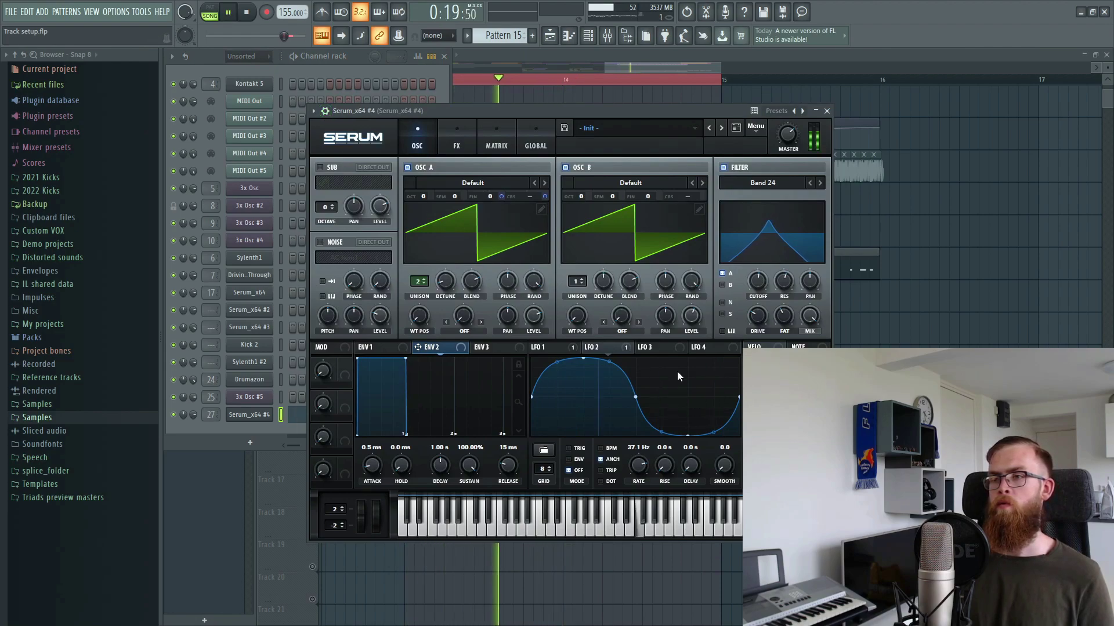
Step: Reposition the Serum window, pause playback, assign LFO 1 to modulate the filter cutoff and resume playback
left_click_drag(503, 113, 399, 99)
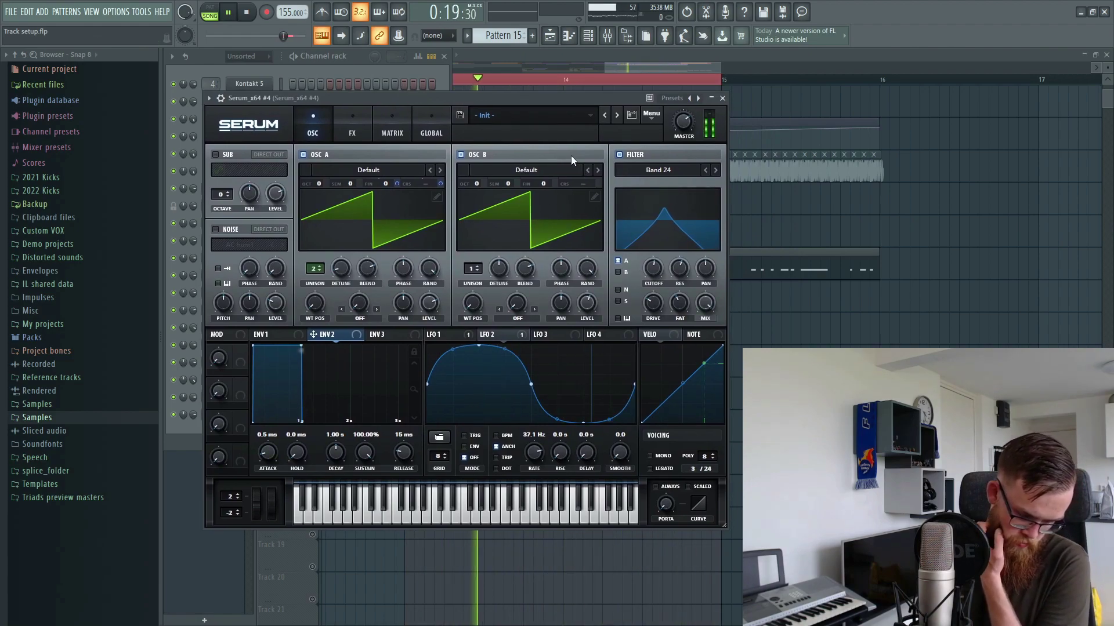
key("space")
left_click(544, 335)
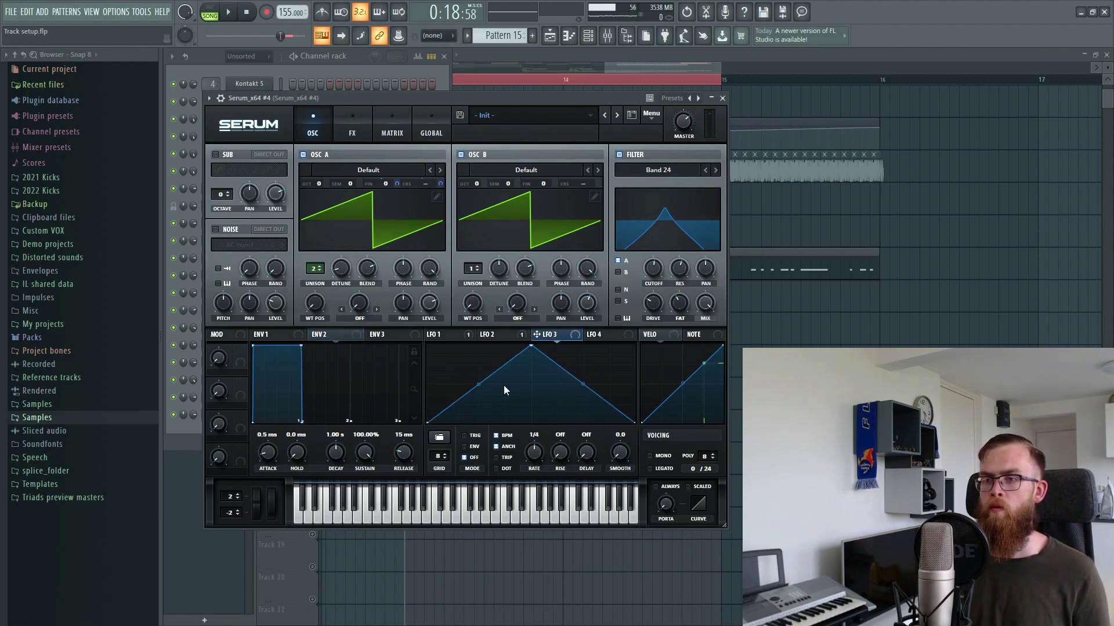
left_click(457, 333)
left_click_drag(471, 338, 644, 280)
key("space")
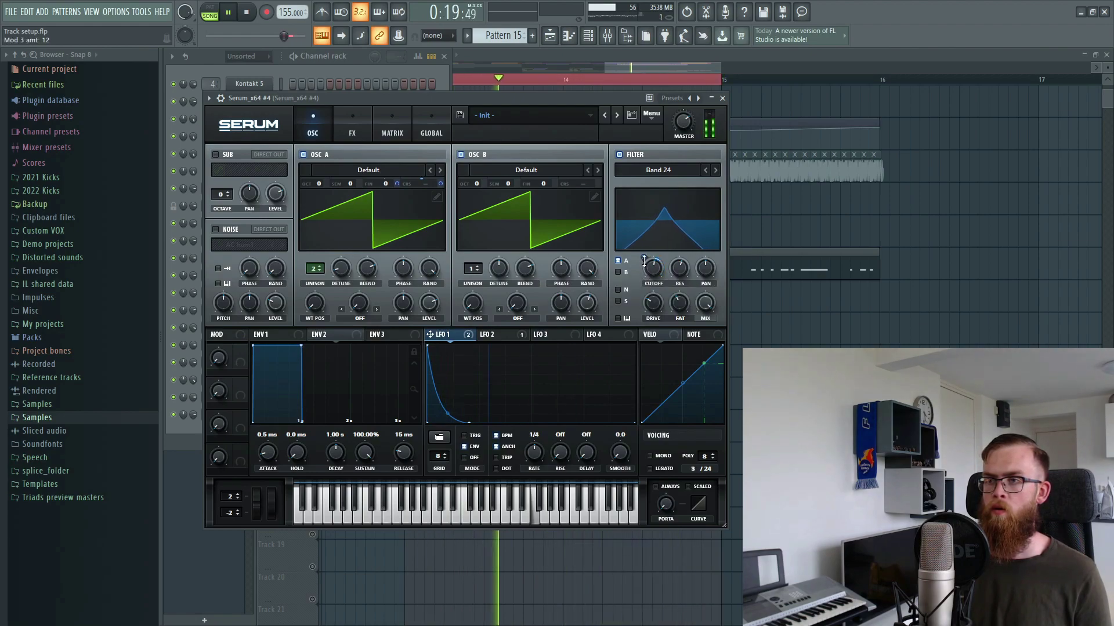
Step: Reduce LFO 1's modulation amount on the filter cutoff to 4 during playback
left_click_drag(644, 256, 646, 263)
left_click(367, 127)
left_click(324, 121)
left_click(362, 127)
left_click(322, 123)
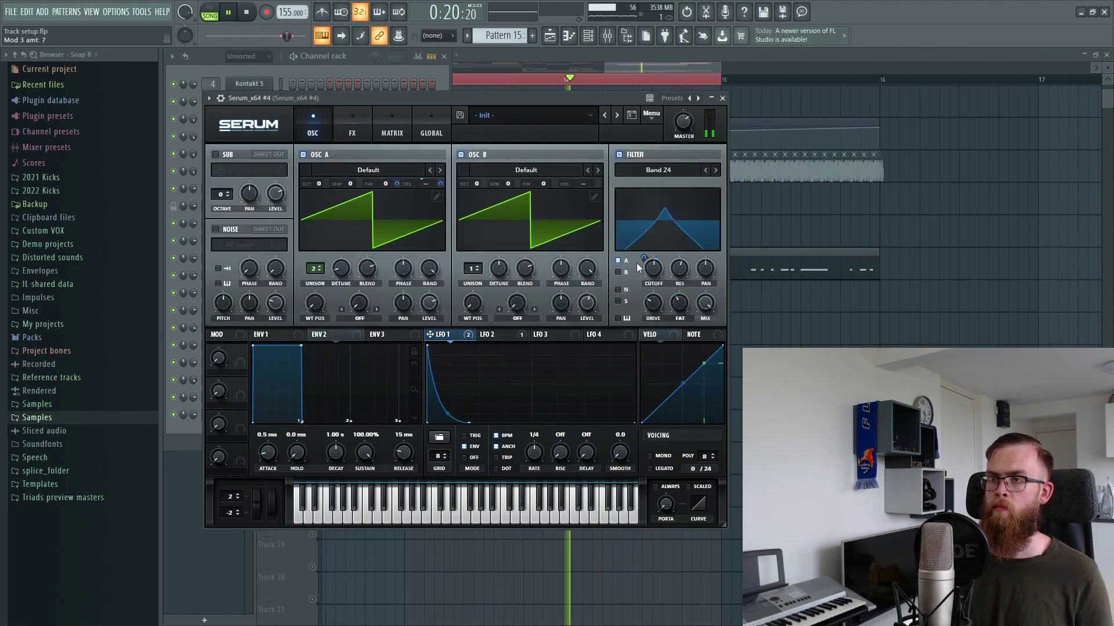
left_click_drag(644, 258, 644, 261)
Step: Set oscillator B's warp mode to FM NoiseOsc, choose the Air Can 1 noise and adjust the warp amount
left_click(498, 336)
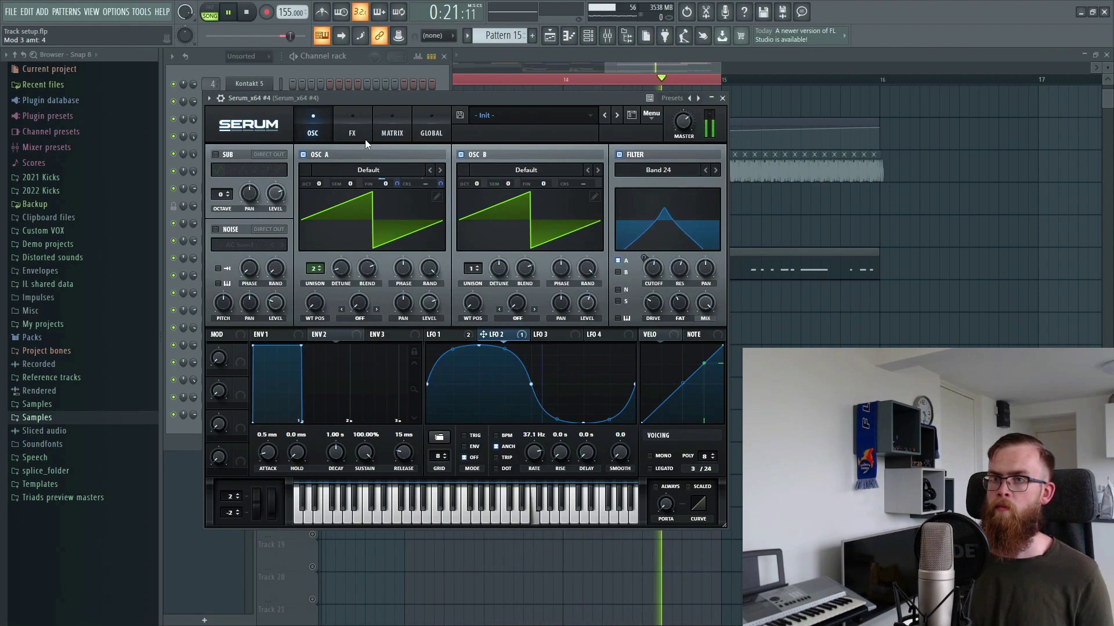
left_click(520, 319)
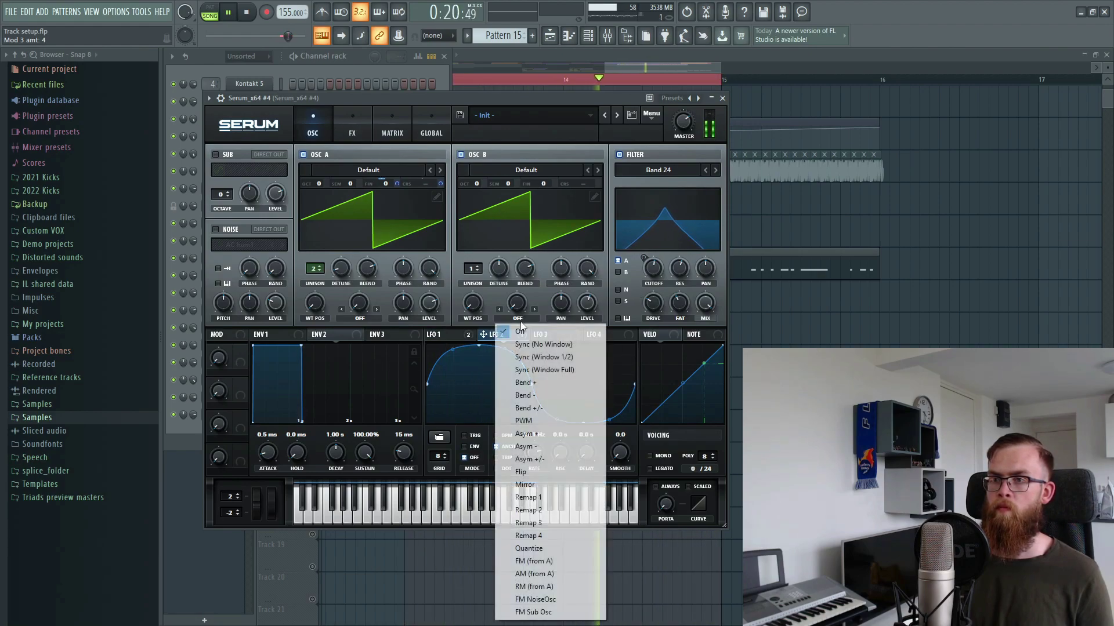
left_click(525, 599)
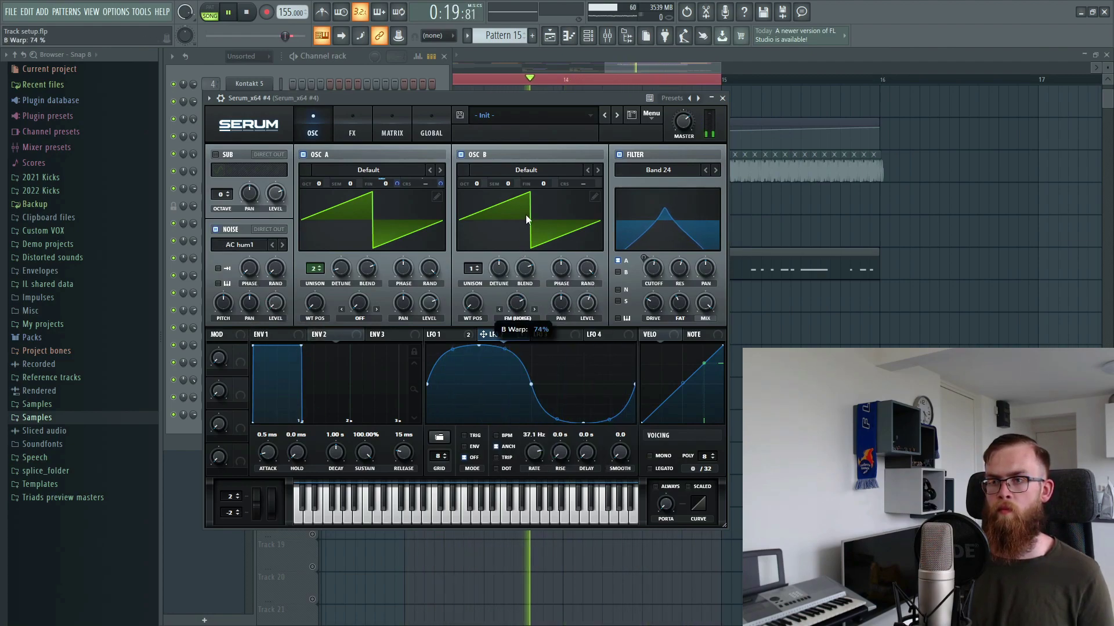
left_click_drag(527, 221, 525, 232)
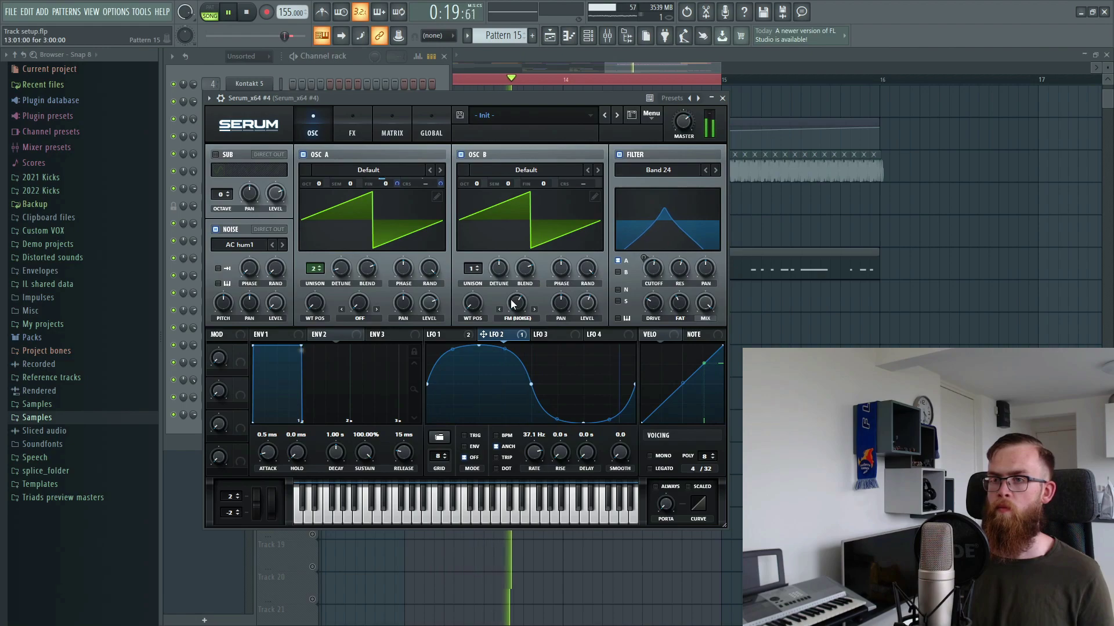
left_click_drag(510, 301, 510, 312)
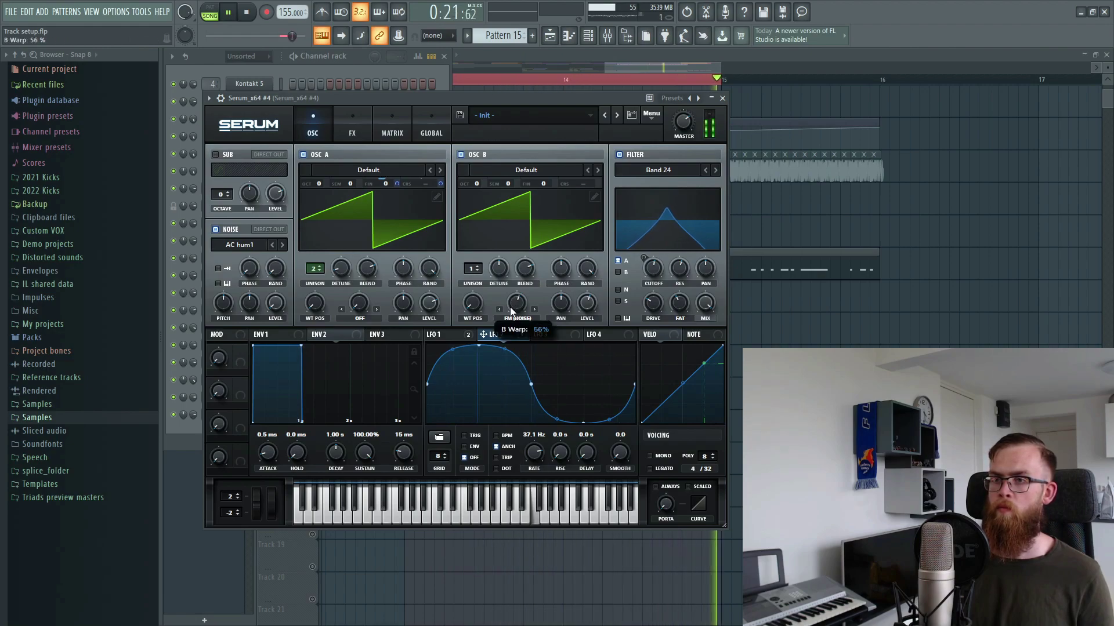
left_click(284, 245)
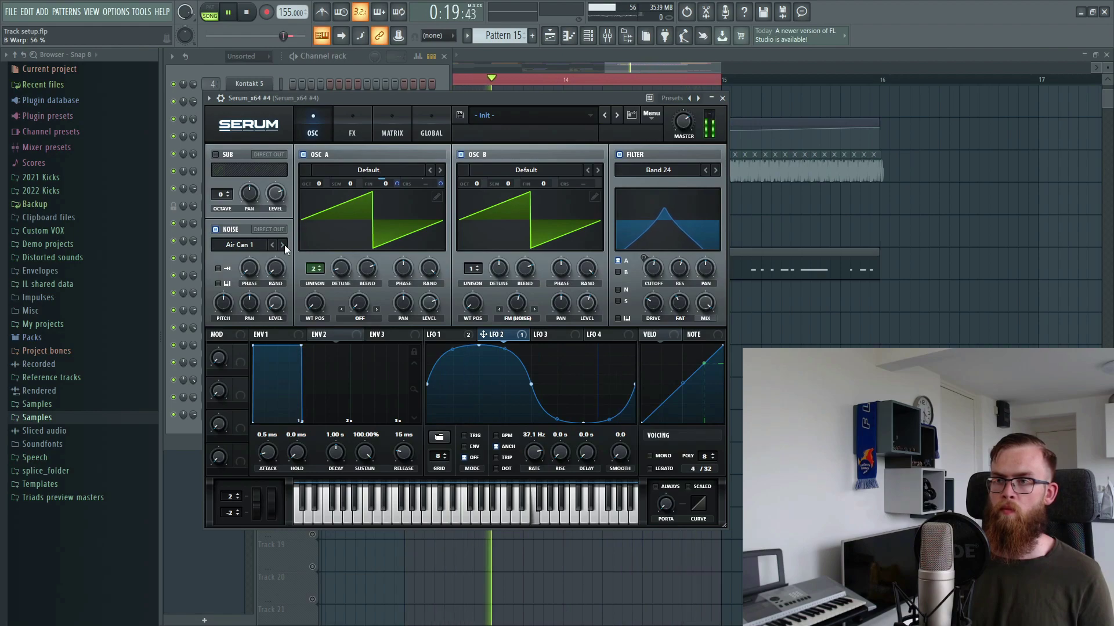
mouse_move(518, 307)
left_mouse_down()
mouse_move(524, 286)
mouse_move(516, 315)
left_mouse_up()
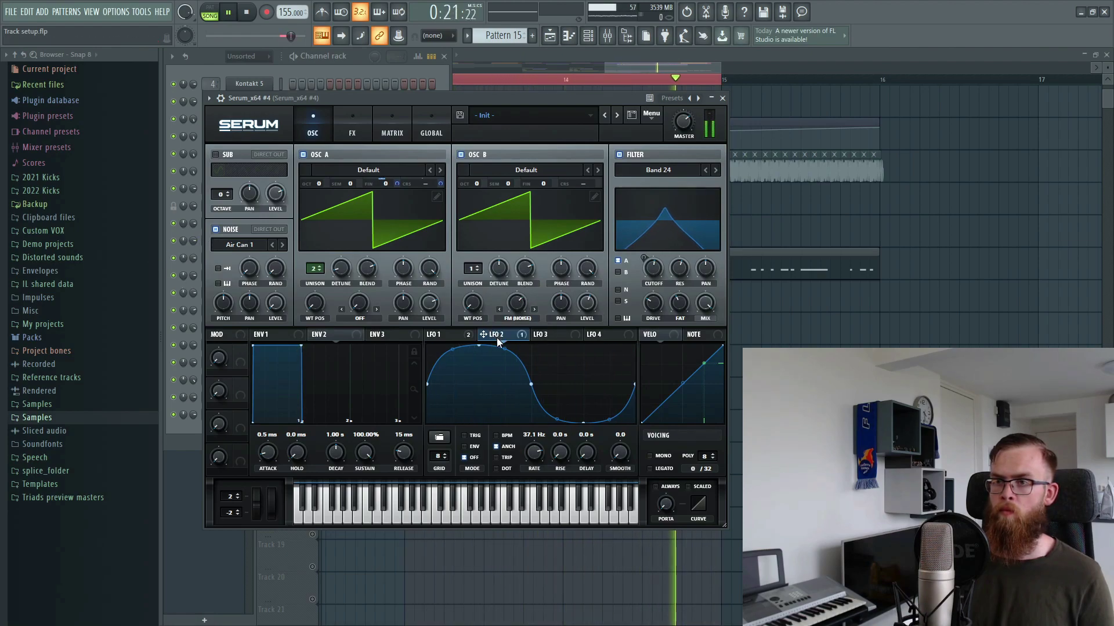
Step: Modulate oscillator B's fine pitch with LFO 2 at an amount of 28 and reset its coarse pitch
left_click(372, 132)
left_click(392, 133)
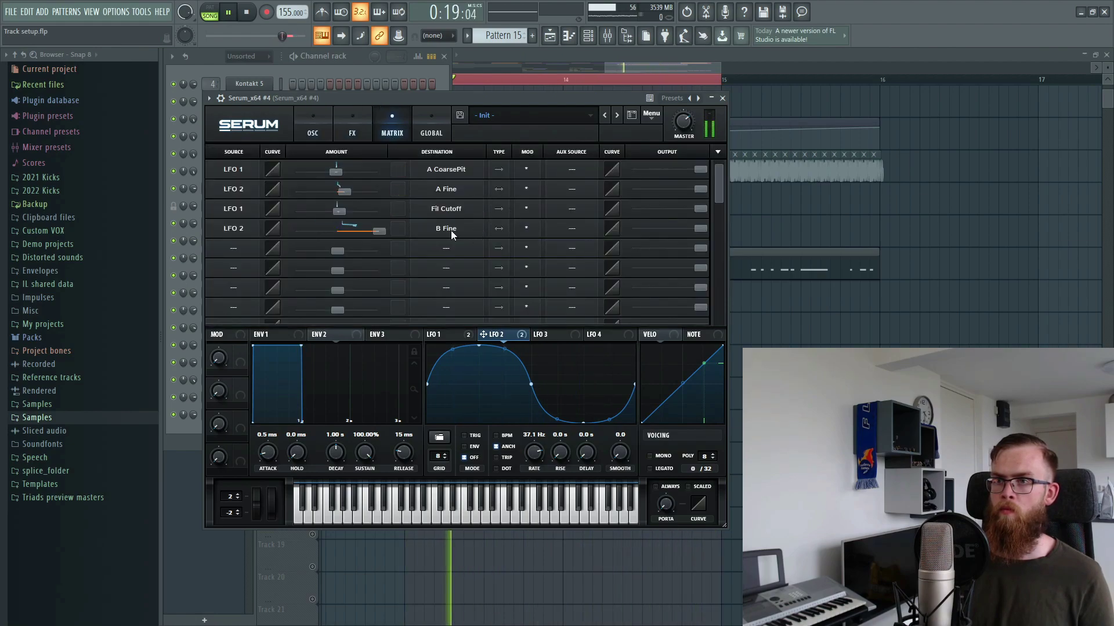
left_click_drag(355, 231, 347, 232)
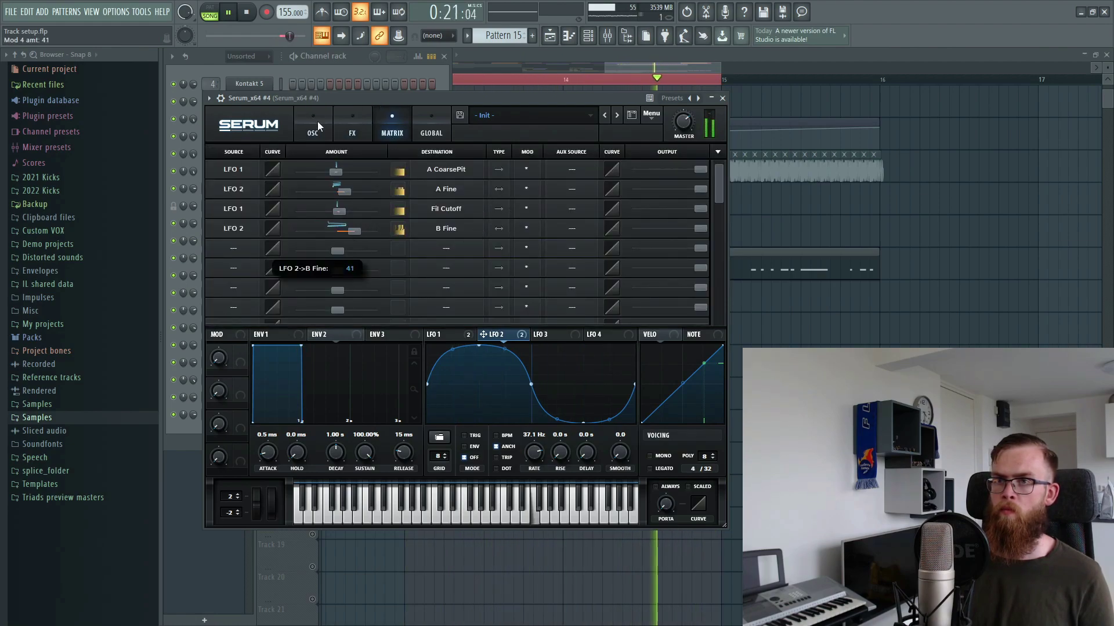
left_click(320, 134)
left_click_drag(557, 183, 554, 197)
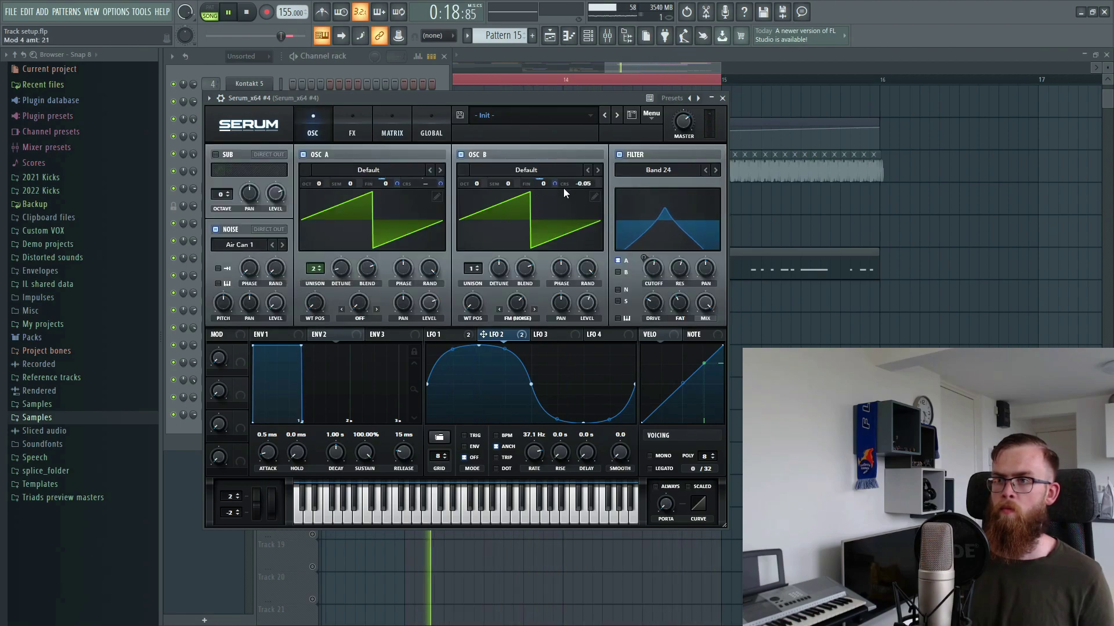
double_click(576, 183)
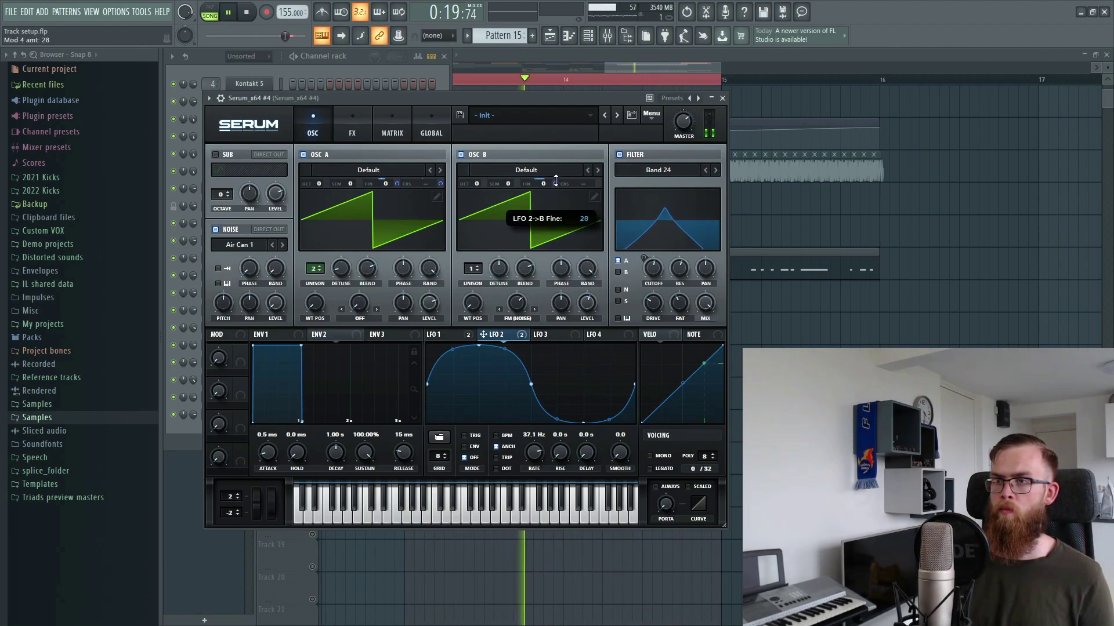
Step: Adjust the band filter's cutoff and resonance and set its drive to about 32%
mouse_move(656, 267)
left_click_drag(656, 267, 683, 256)
mouse_move(683, 263)
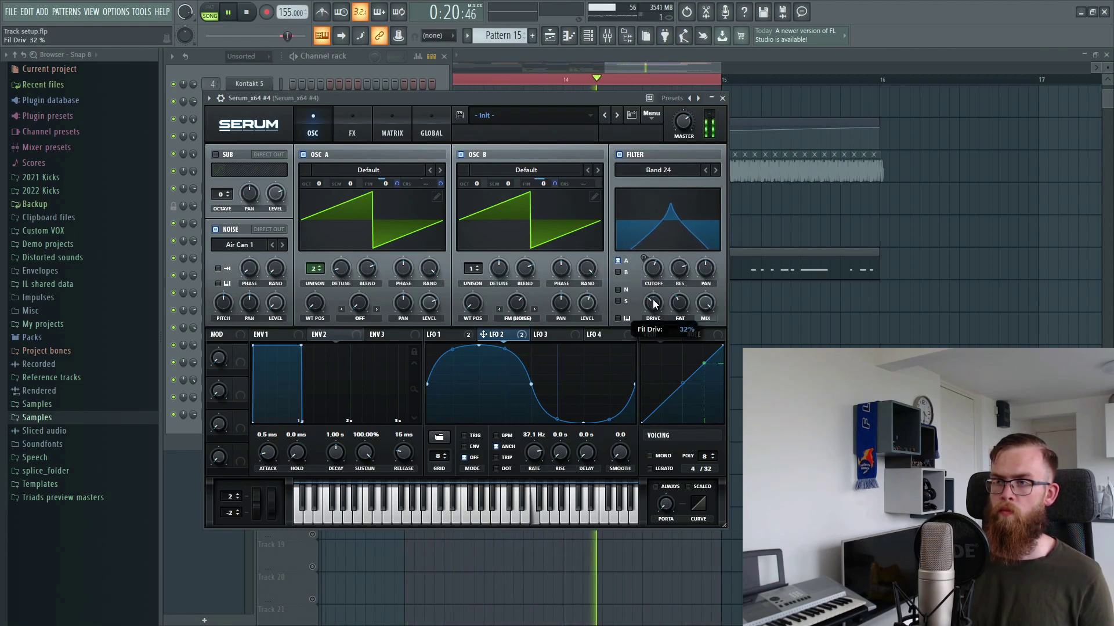
mouse_move(677, 272)
left_mouse_down()
mouse_move(648, 302)
mouse_move(656, 266)
mouse_move(676, 284)
left_mouse_up()
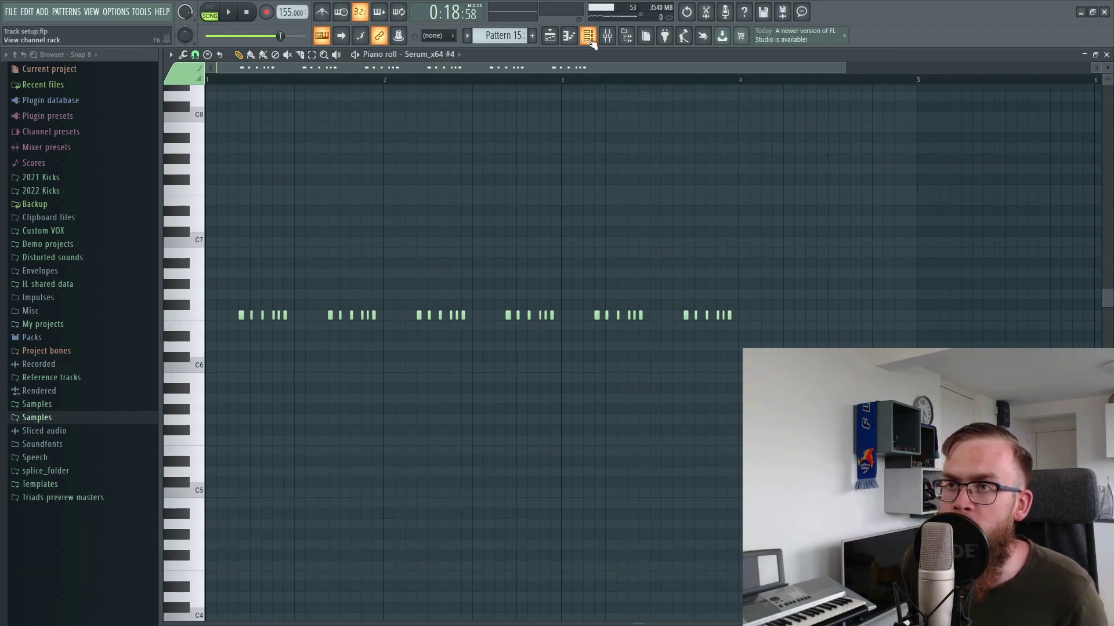
Step: Reopen Serum_x64 #4 from the channel rack, enable the compressor effect in multiband mode and adjust its middle band
left_click(588, 36)
left_click(242, 415)
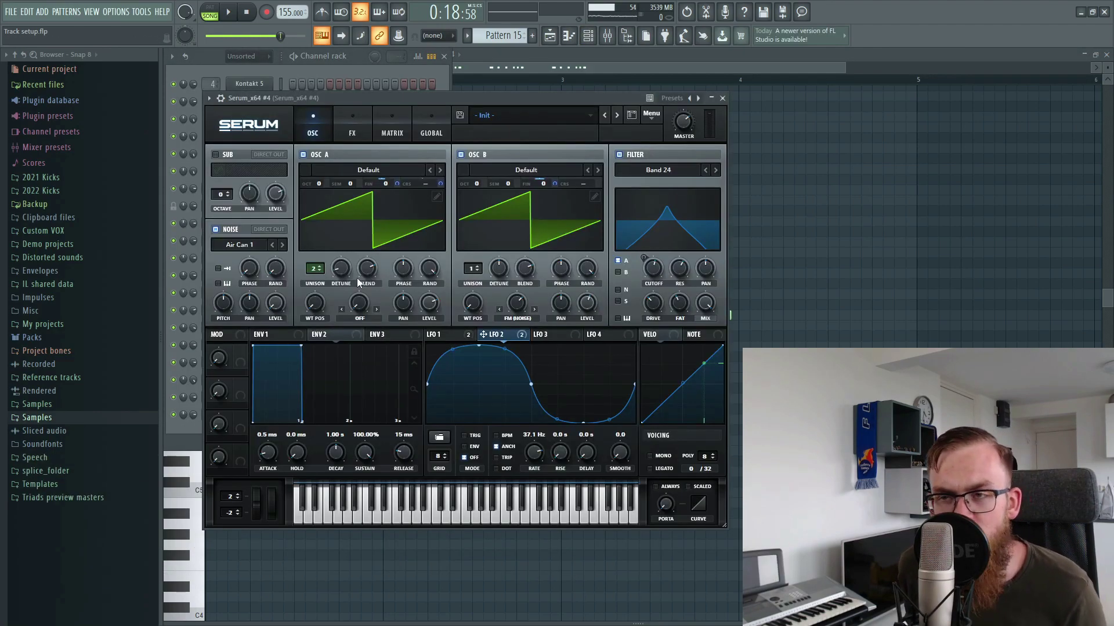
left_click(344, 131)
left_click(219, 279)
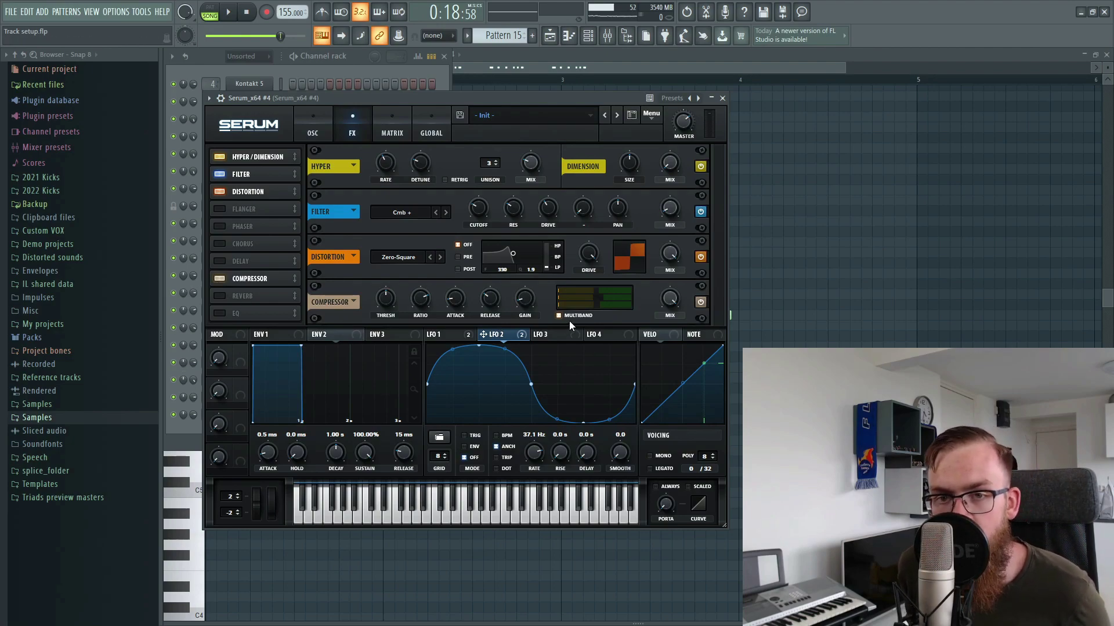
mouse_move(597, 298)
left_mouse_down()
mouse_move(624, 297)
mouse_move(610, 296)
left_mouse_up()
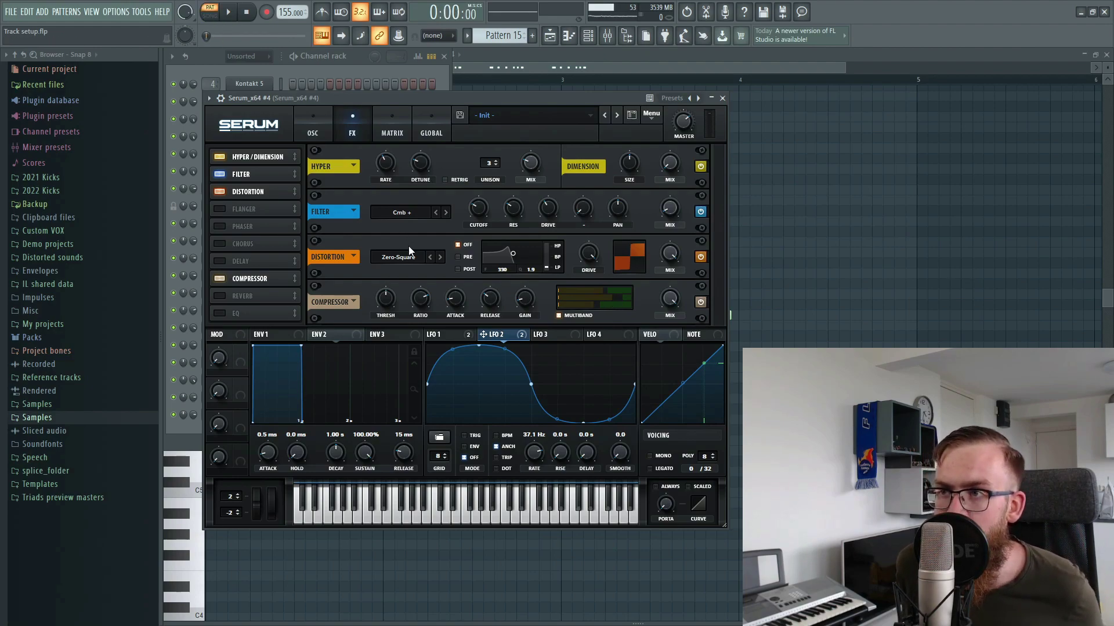
Step: Play the pattern, set the multiband compressor's high band to about 151%, stop playback and leave the Serum window
key("space")
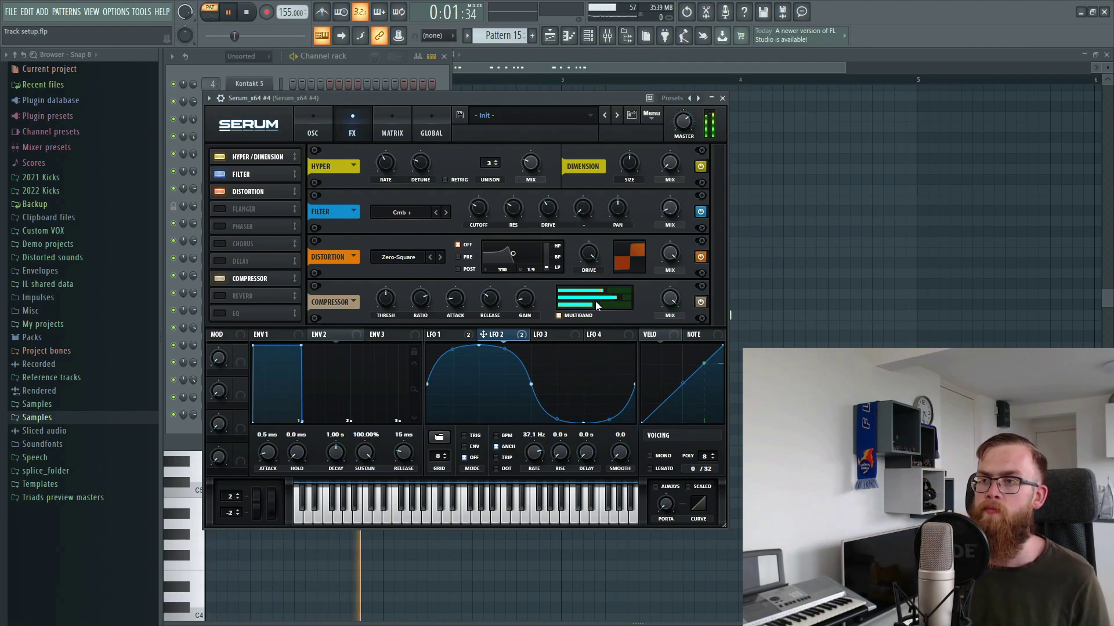
left_click_drag(618, 297, 608, 291)
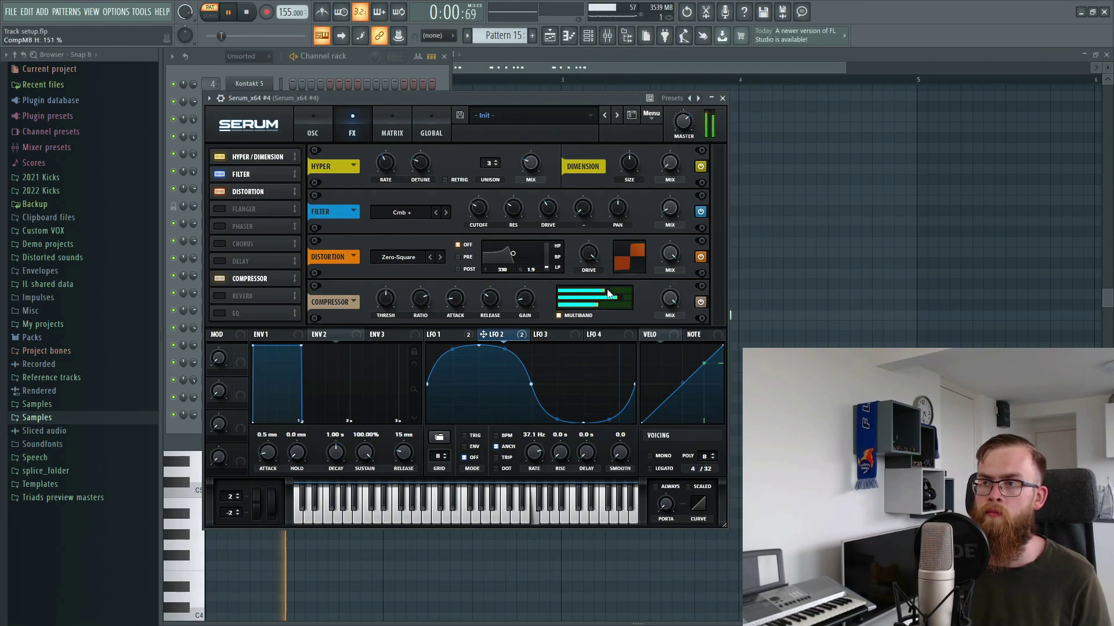
left_click(558, 62)
key("space")
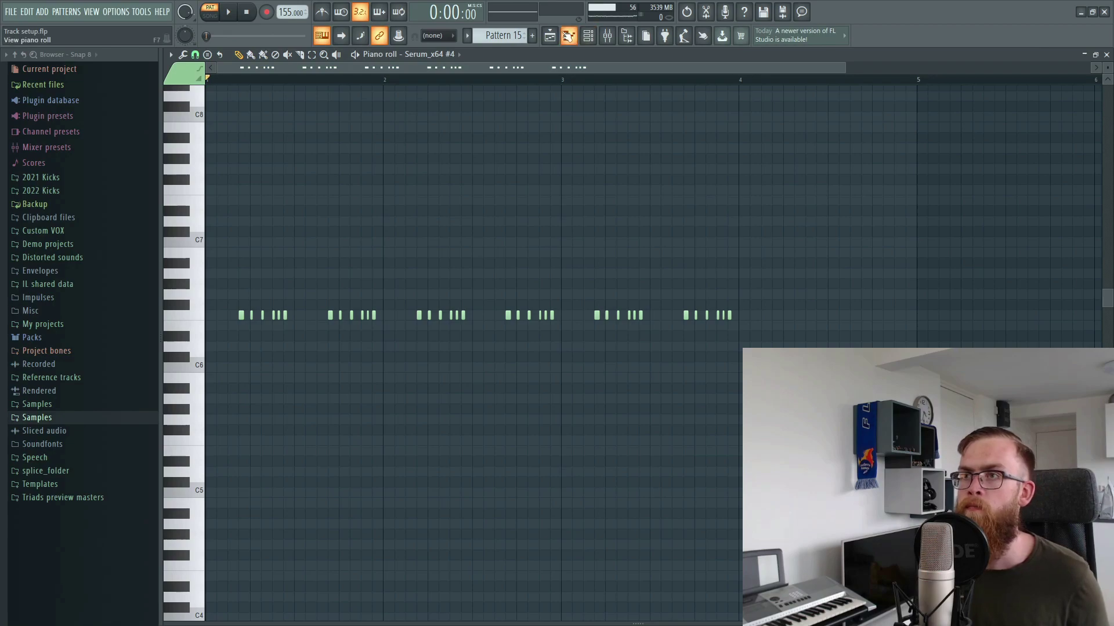
Step: Show the playlist, turn off the solo on Track 10 and bring the whole arrangement into view
left_click(551, 37)
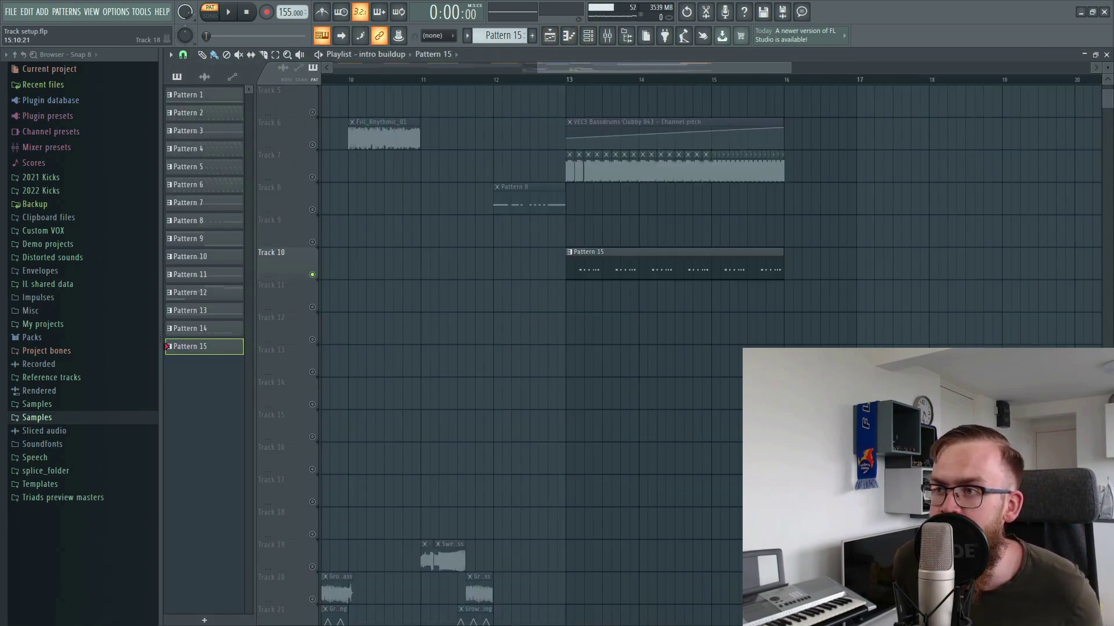
right_click(313, 275)
scroll(414, 97, "down", 4)
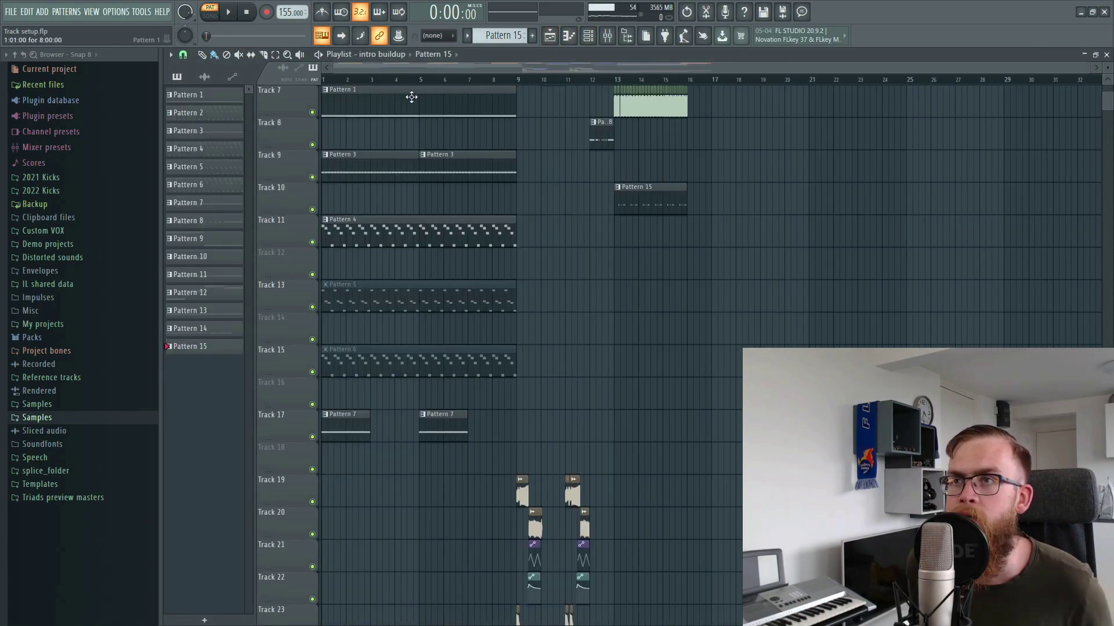
Step: Play the arrangement from the start through the buildup, briefly checking the mixer levels along the way
key("space")
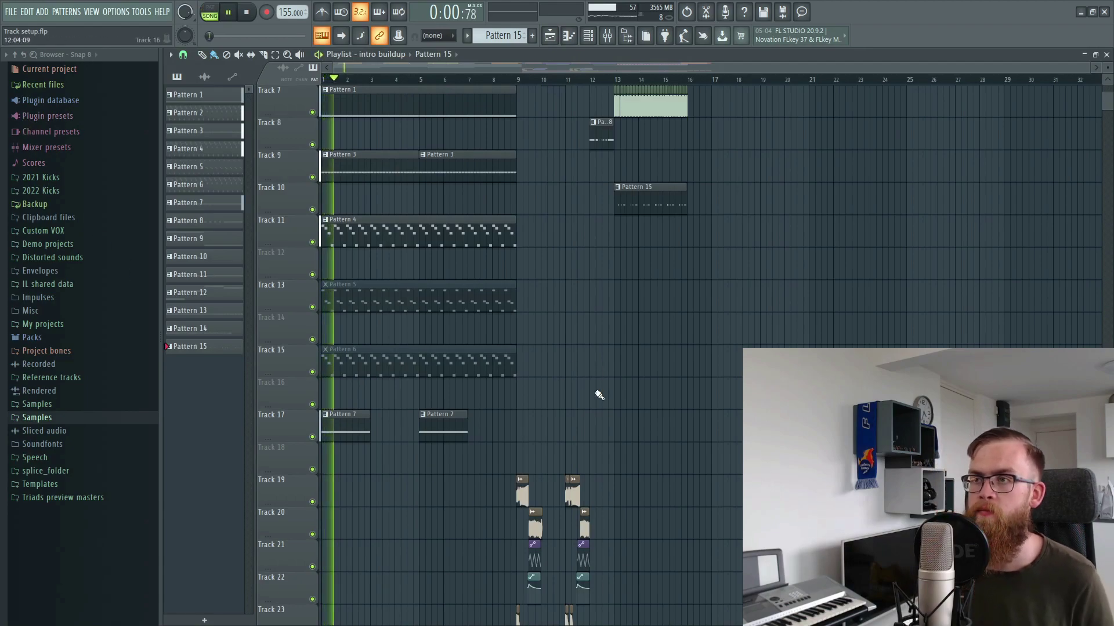
key("F9")
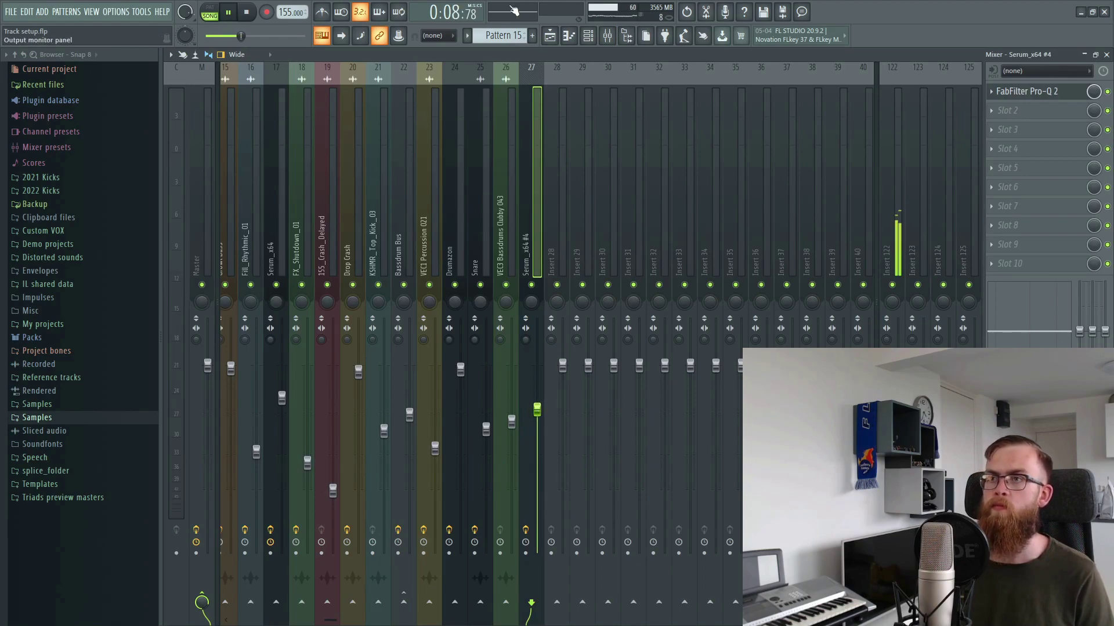
key("F9")
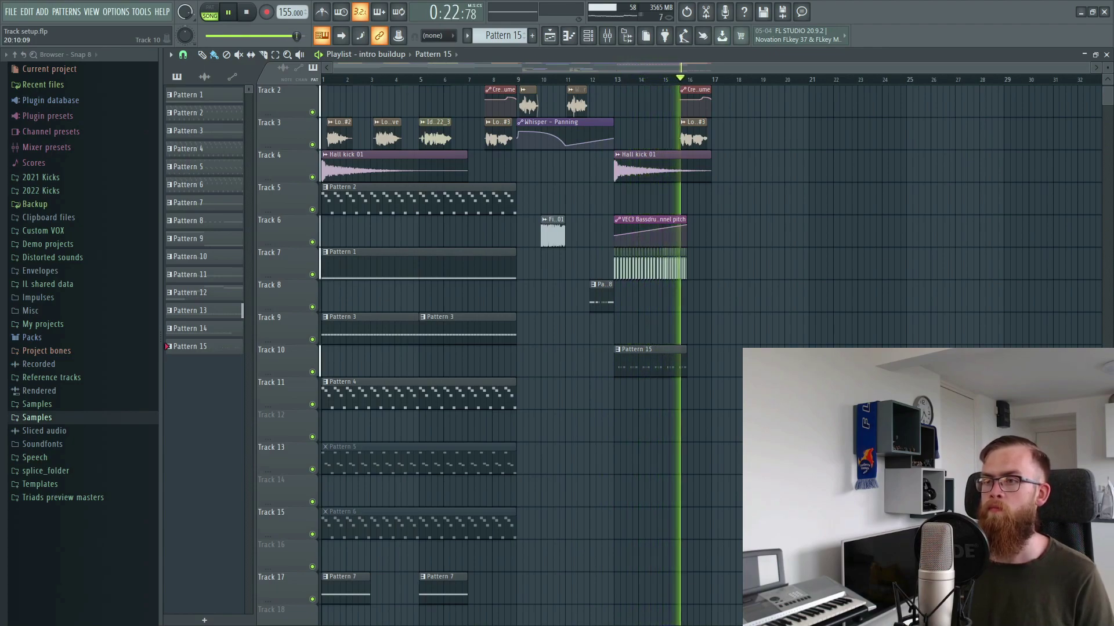
key("space")
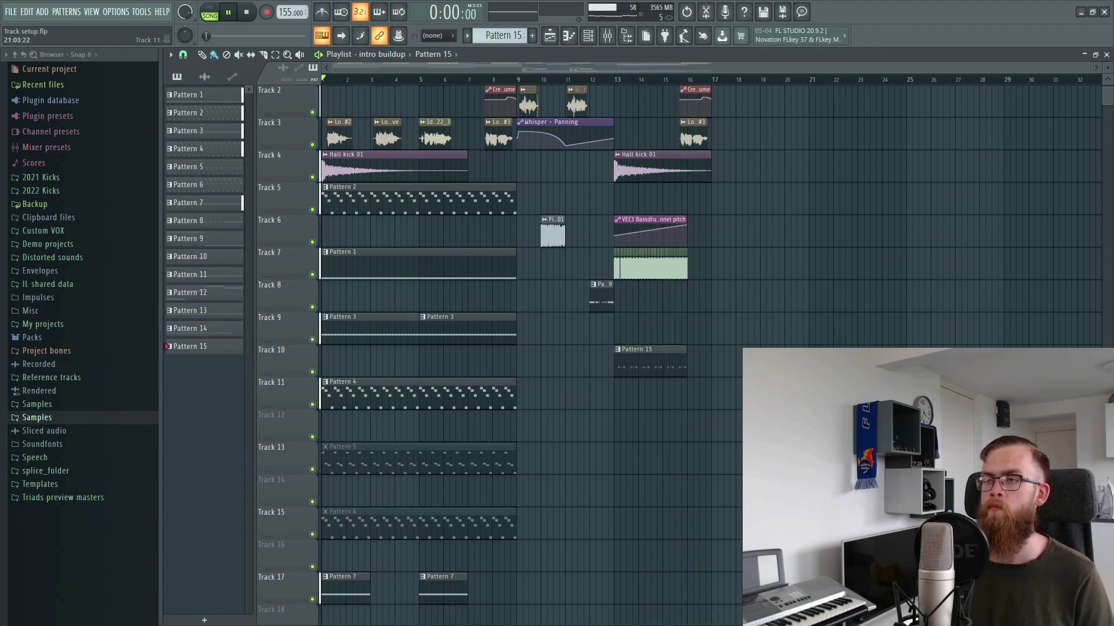